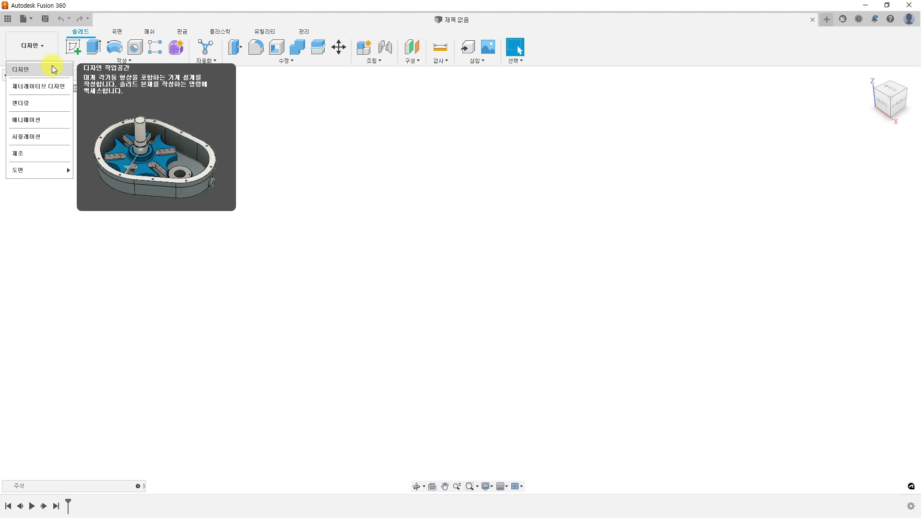
Sketch a closed L-shaped profile on the front plane from the origin, with its base about 67 mm long, and finish the sketch
click(307, 180)
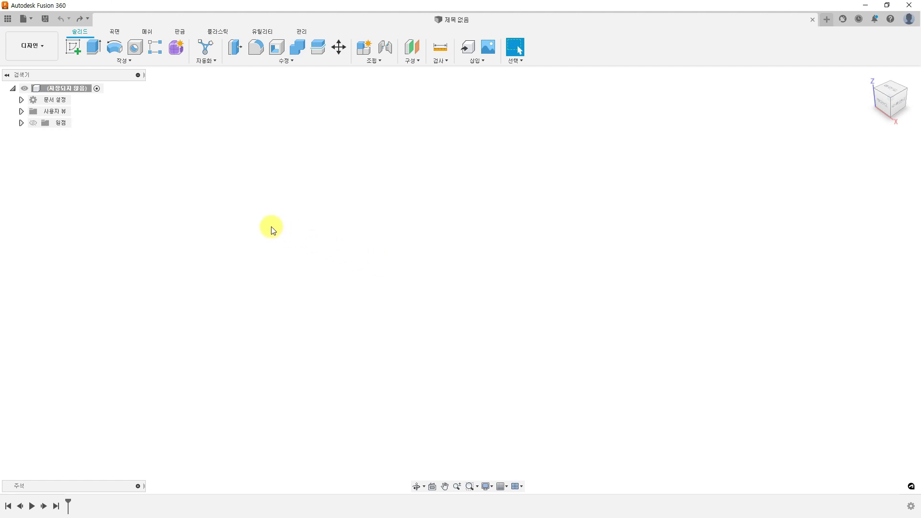
click(72, 46)
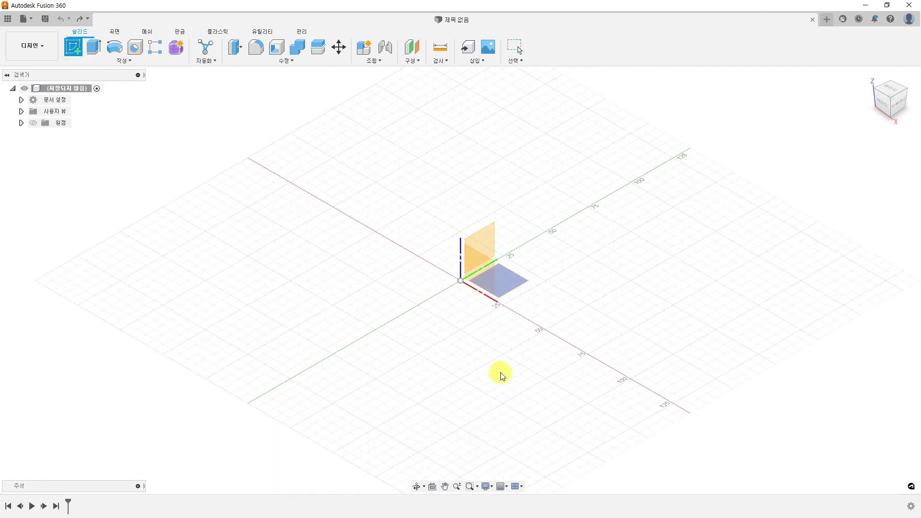
click(484, 273)
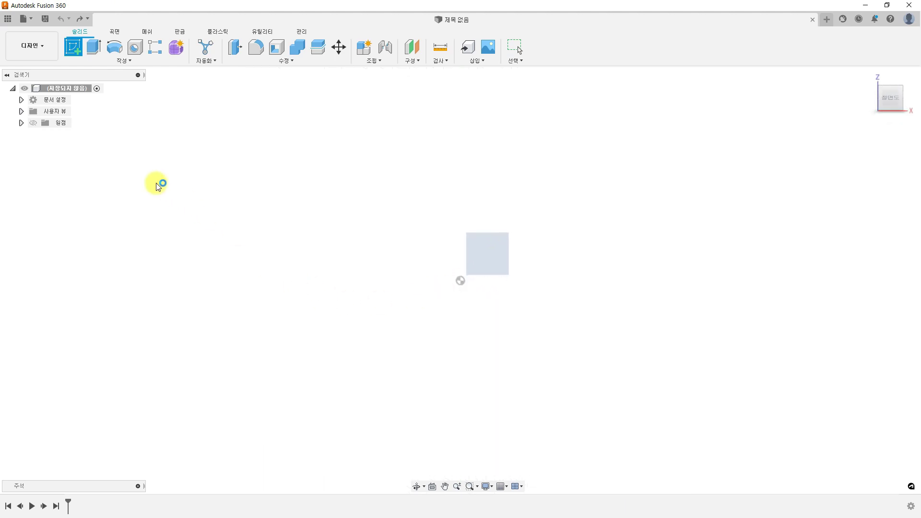
click(74, 46)
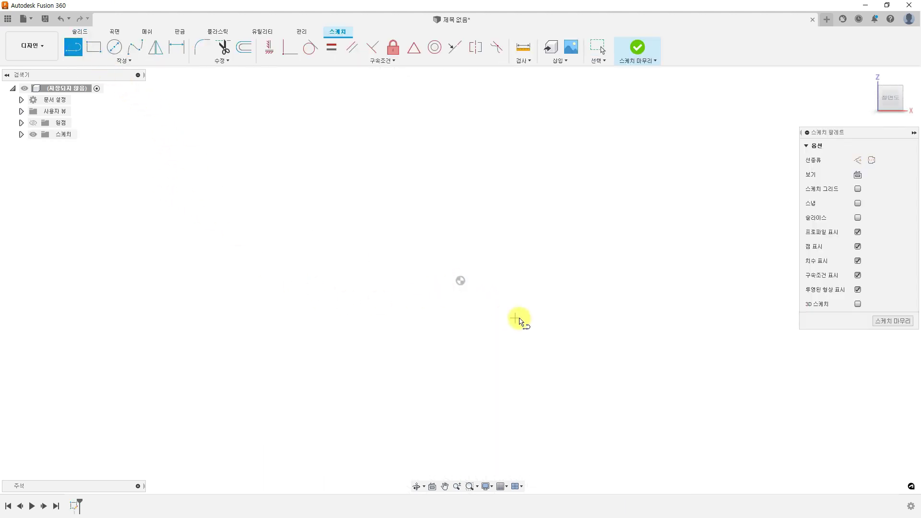
click(461, 280)
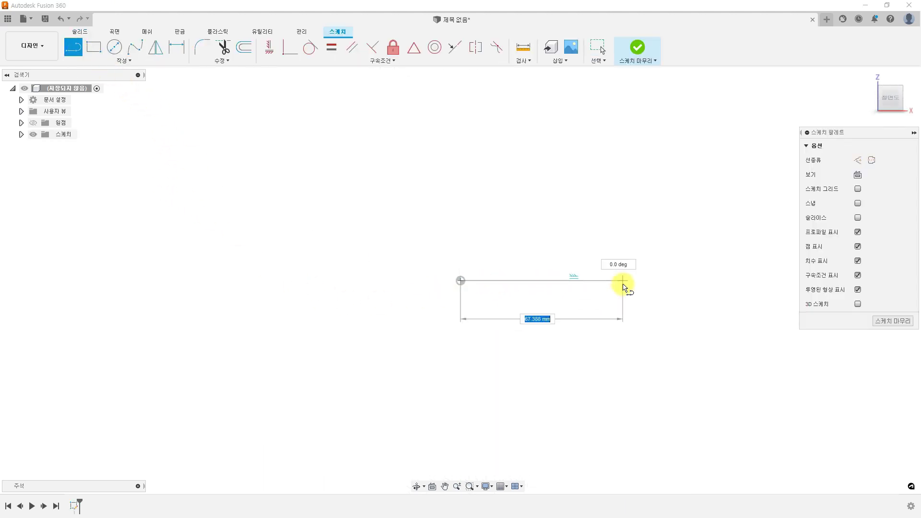
click(623, 280)
drag(623, 280, 520, 247)
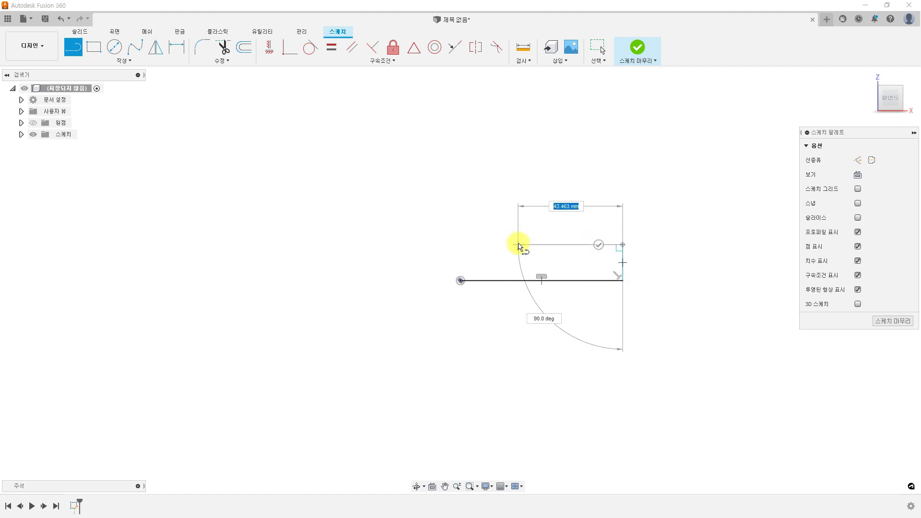
click(519, 245)
click(518, 206)
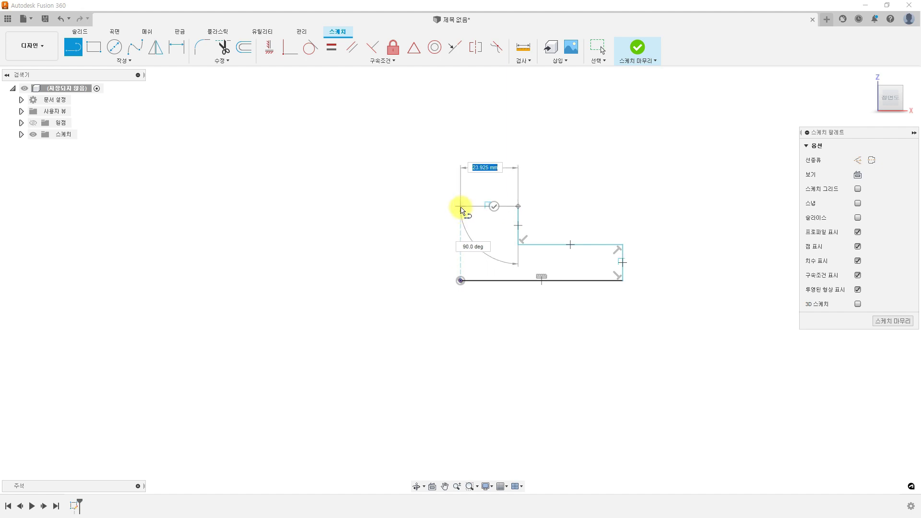
click(461, 207)
click(461, 281)
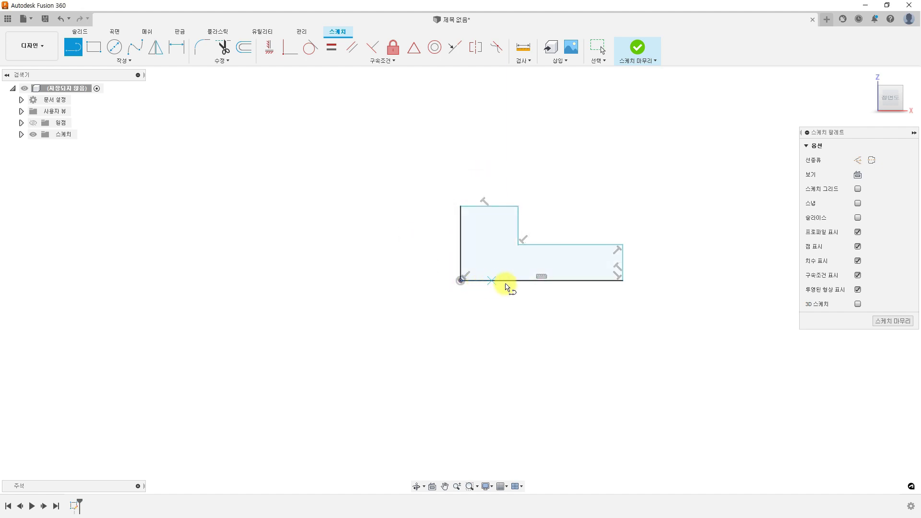
key(Escape)
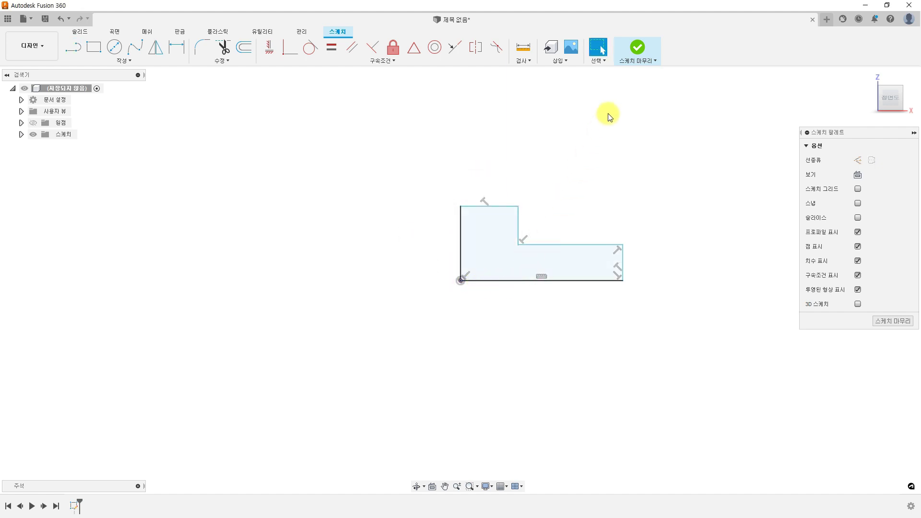
click(637, 50)
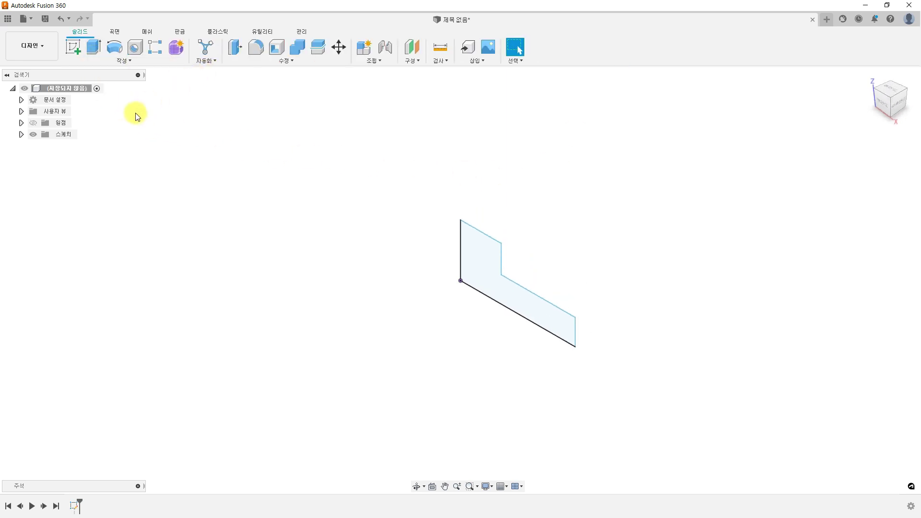
Extrude the L-shaped profile about 19 mm in one direction as a new body
click(95, 47)
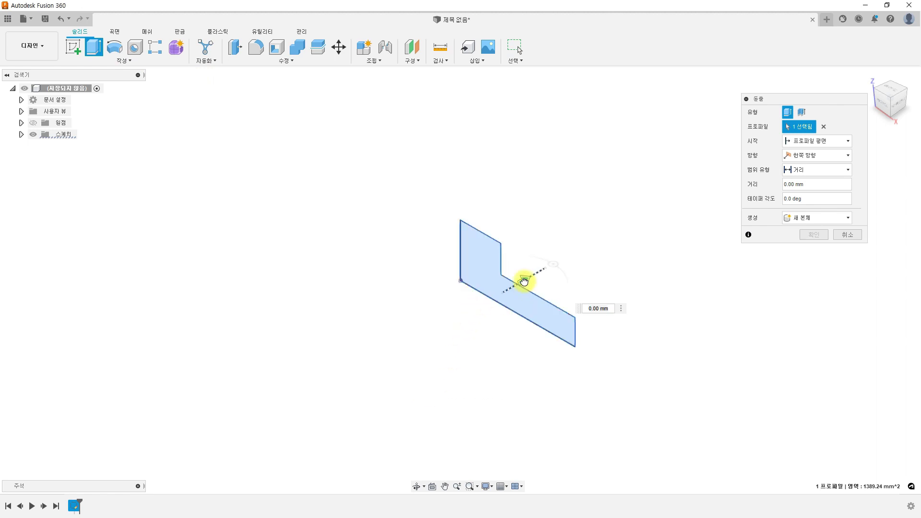
drag(524, 282, 557, 267)
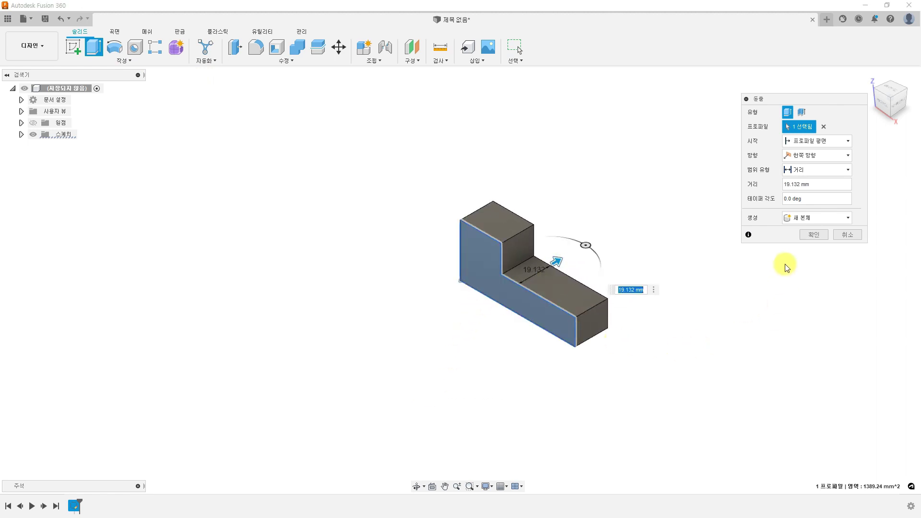
click(814, 234)
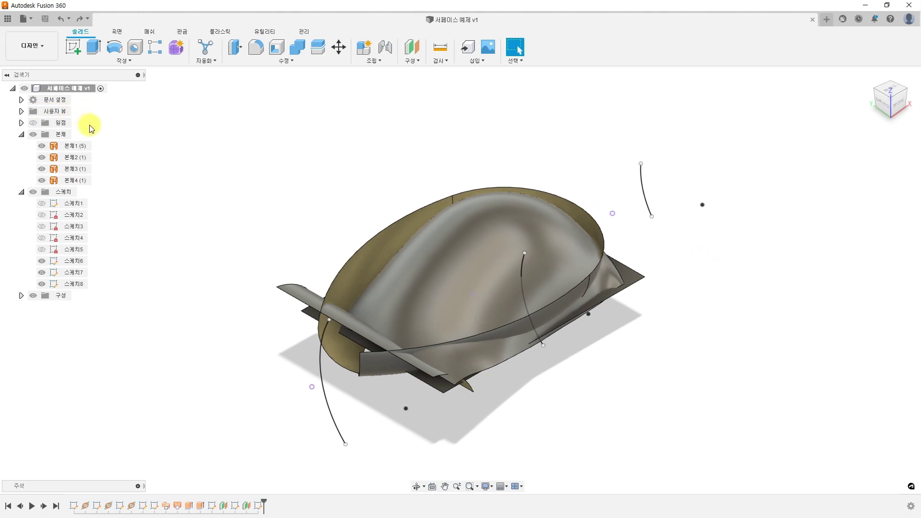
Loft a new surface through the three separate arc curves of 스케치6, 스케치7 and 스케치8 in the surface example
click(123, 60)
click(115, 32)
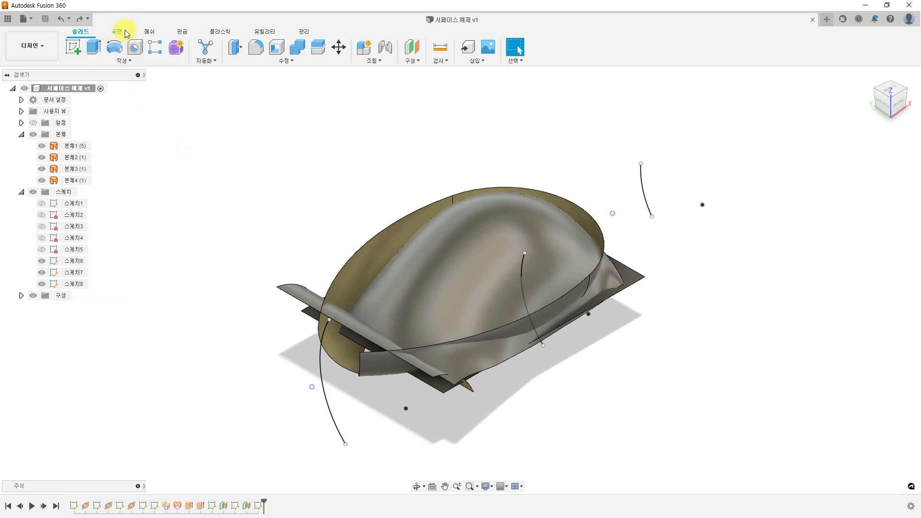
click(124, 60)
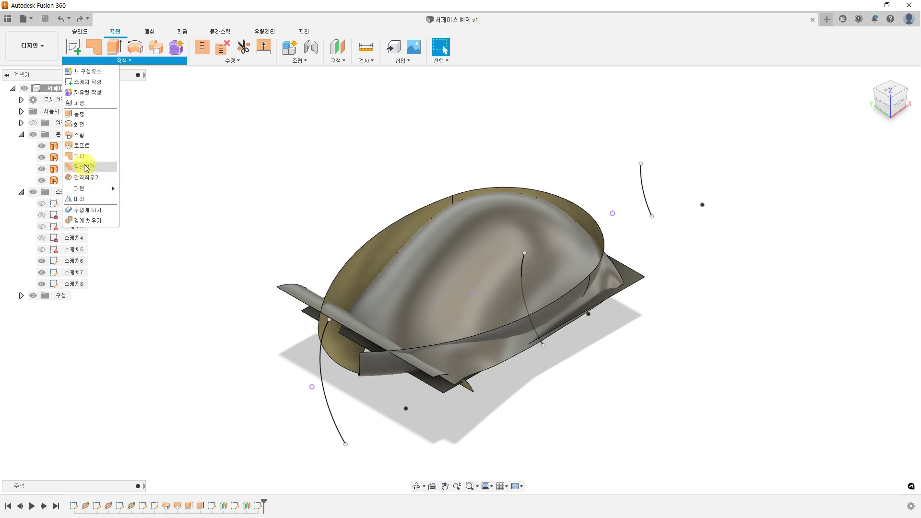
click(85, 143)
click(321, 327)
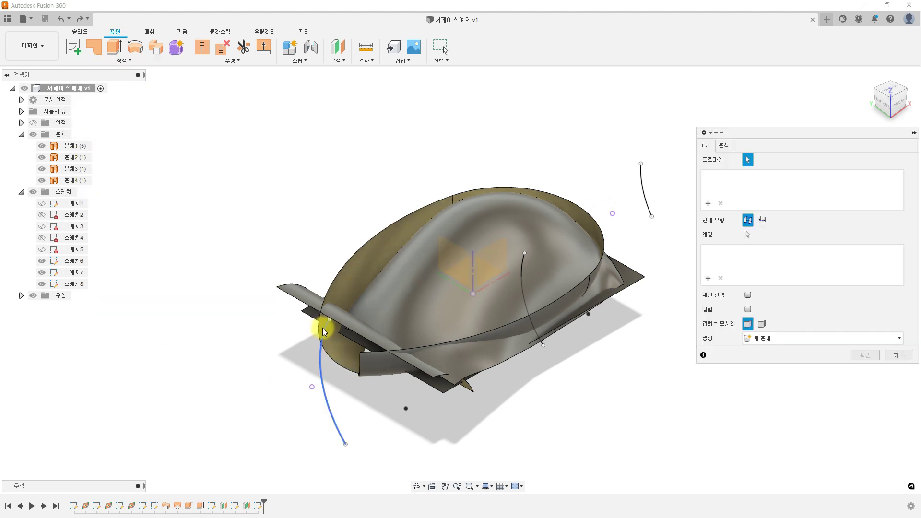
click(522, 261)
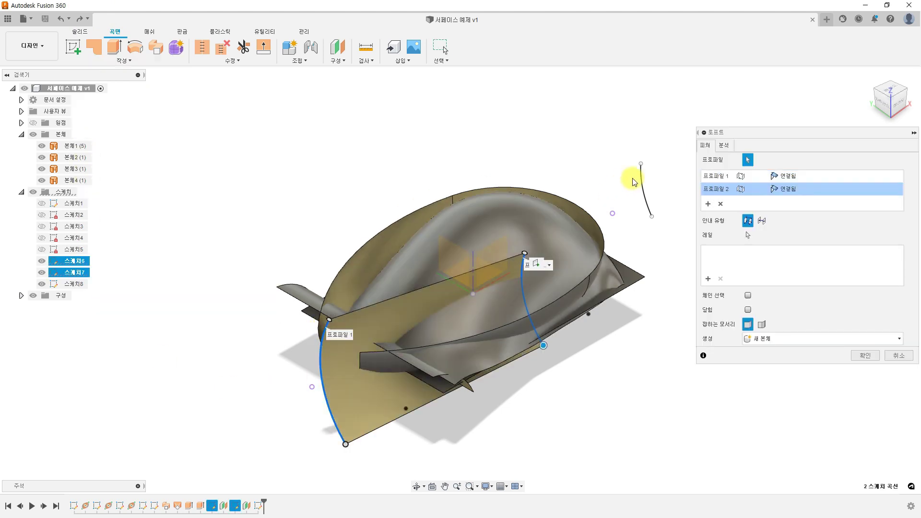
click(643, 174)
click(863, 369)
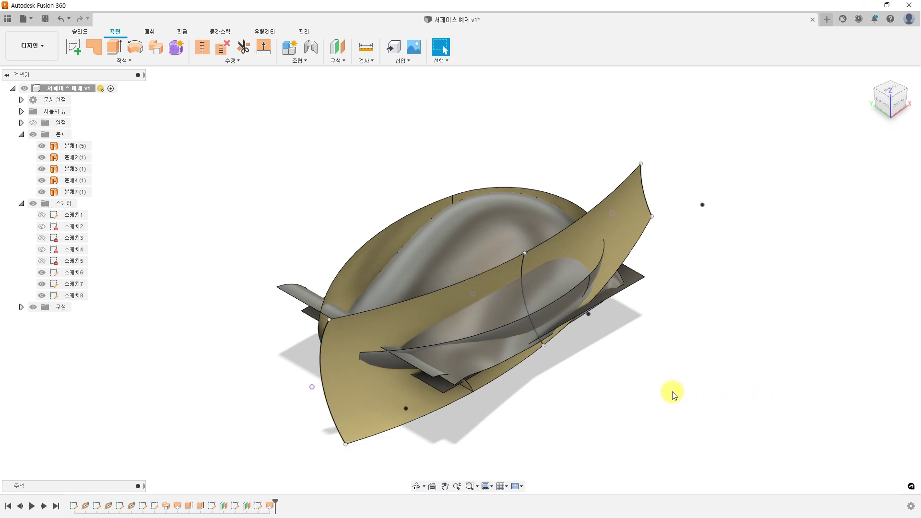
Hide the three loft profile sketches 스케치6, 스케치7 and 스케치8
click(41, 295)
click(42, 272)
click(42, 284)
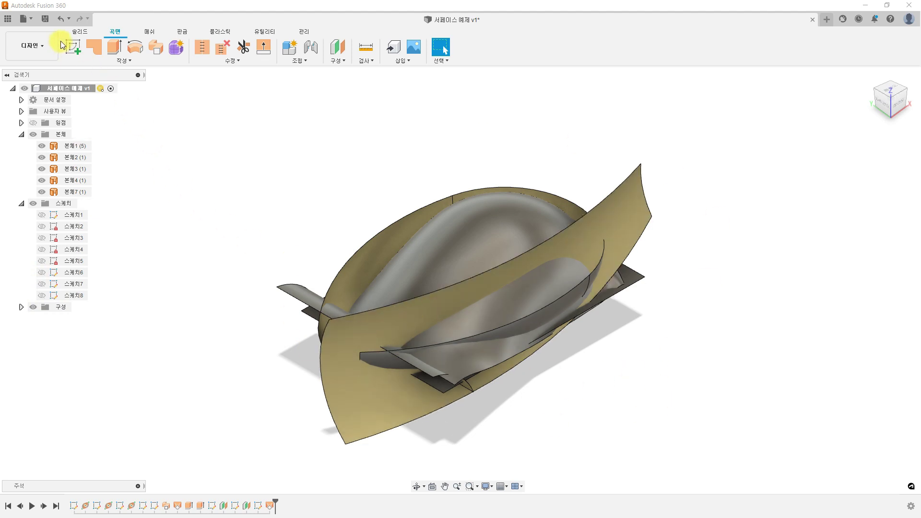
Create a new solid body with Boundary Fill, using all surfaces and planes as tools and choosing four inner cells
click(80, 31)
click(124, 60)
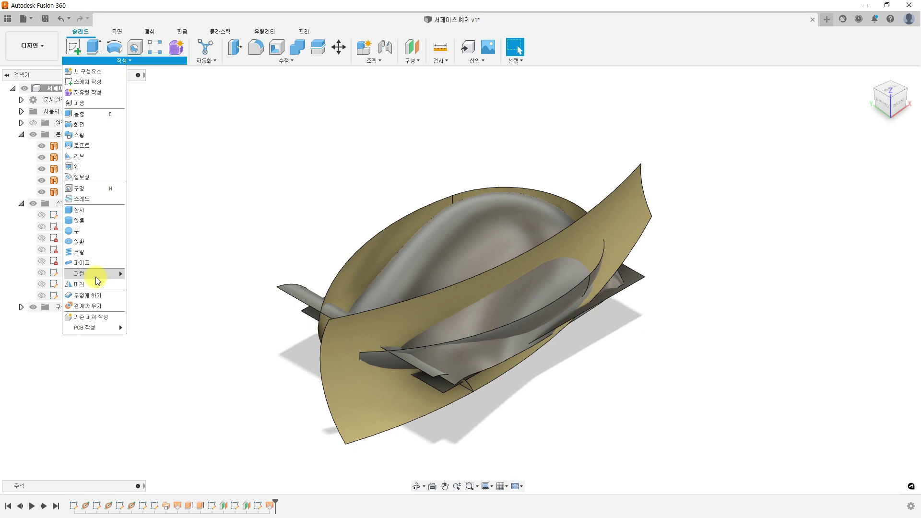
click(92, 303)
drag(232, 98, 725, 477)
click(438, 231)
click(374, 339)
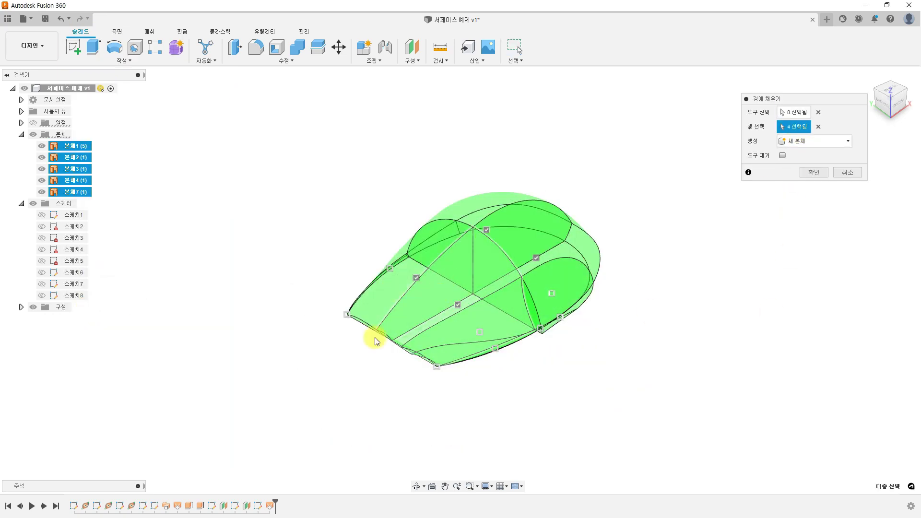
click(814, 172)
Hide the surface bodies 본체1, 본체2, 본체3, 본체4 and 본체7, leaving the filled solid on display
click(42, 146)
click(42, 157)
click(42, 169)
click(42, 181)
click(41, 192)
shift+middle_drag(177, 283, 631, 382)
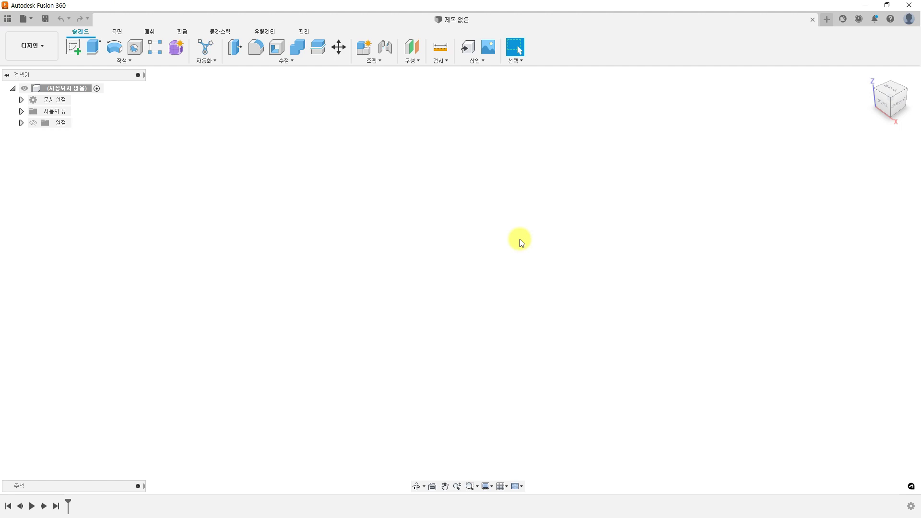
Start a freeform body and draw a centre-based T-spline plane about 72 by 100 mm from the origin on the horizontal plane
click(177, 49)
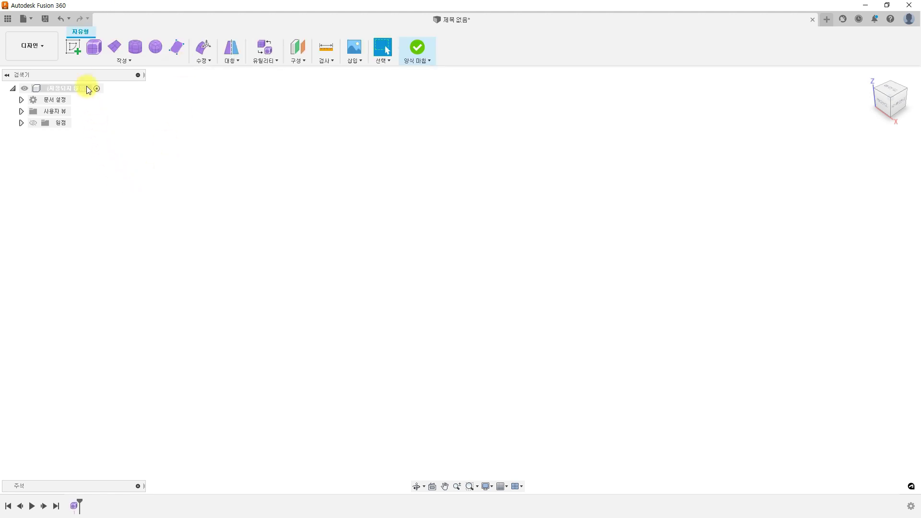
click(116, 46)
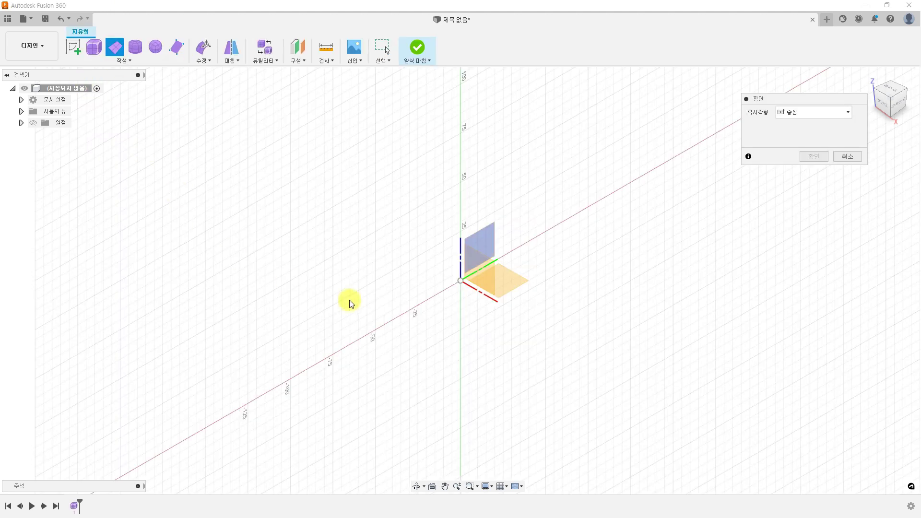
click(460, 280)
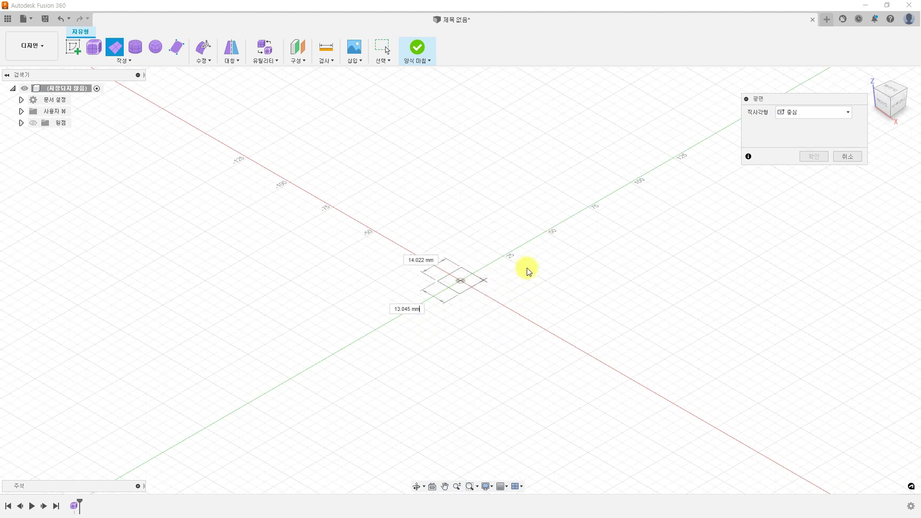
click(607, 271)
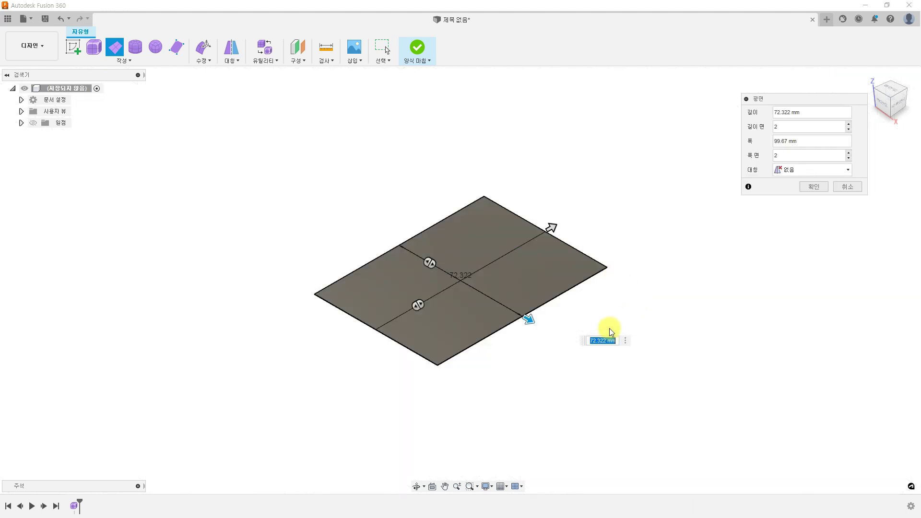
Divide the T-spline plane into 5 length faces and 7 width faces and create it
double_click(848, 125)
click(848, 124)
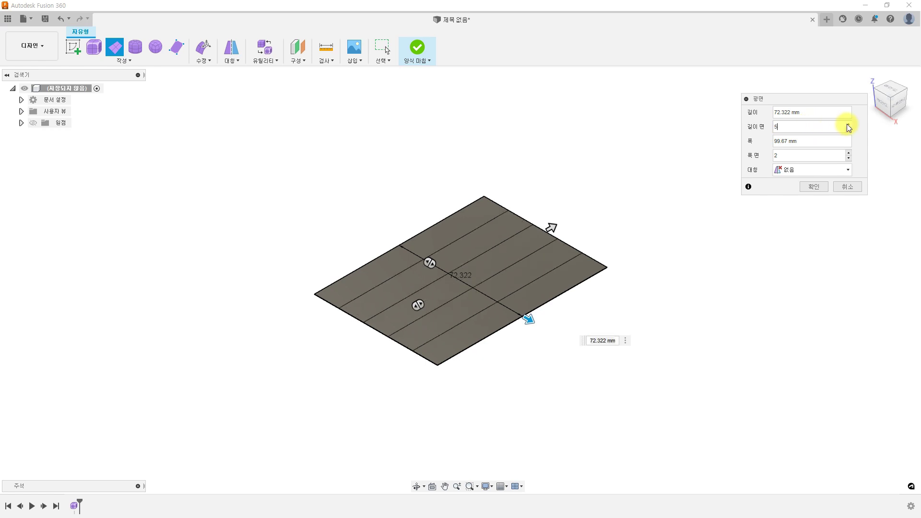
click(848, 153)
click(848, 152)
click(848, 152)
click(848, 152)
click(848, 153)
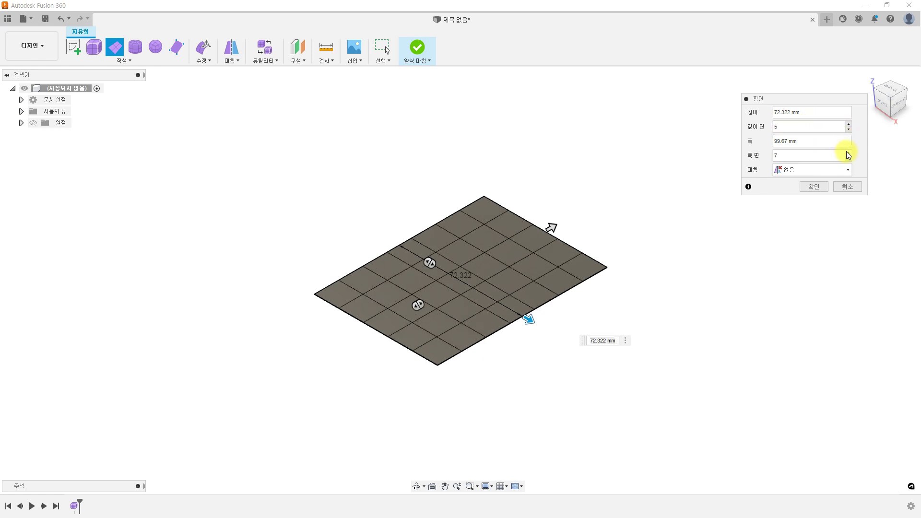
click(816, 187)
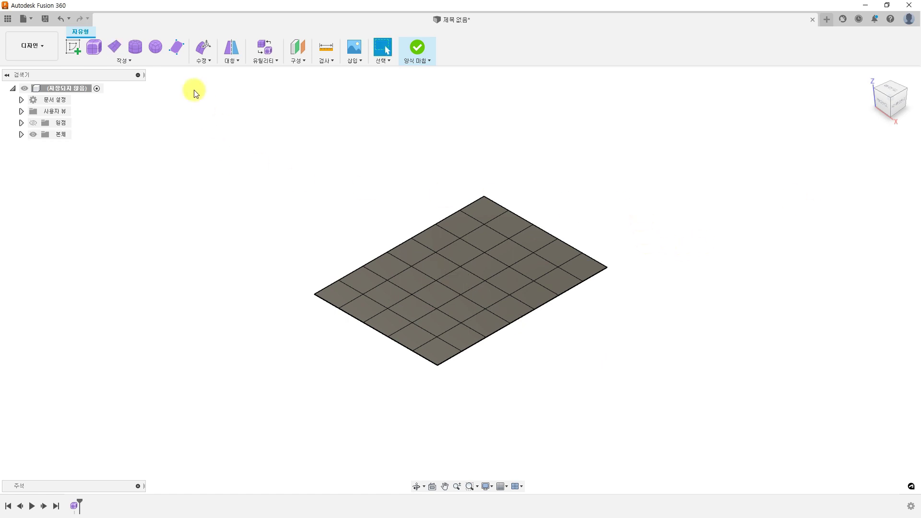
Edit the form by pulling a vertex near the centre of the T-spline plane upward along Z
click(203, 61)
click(221, 77)
click(485, 281)
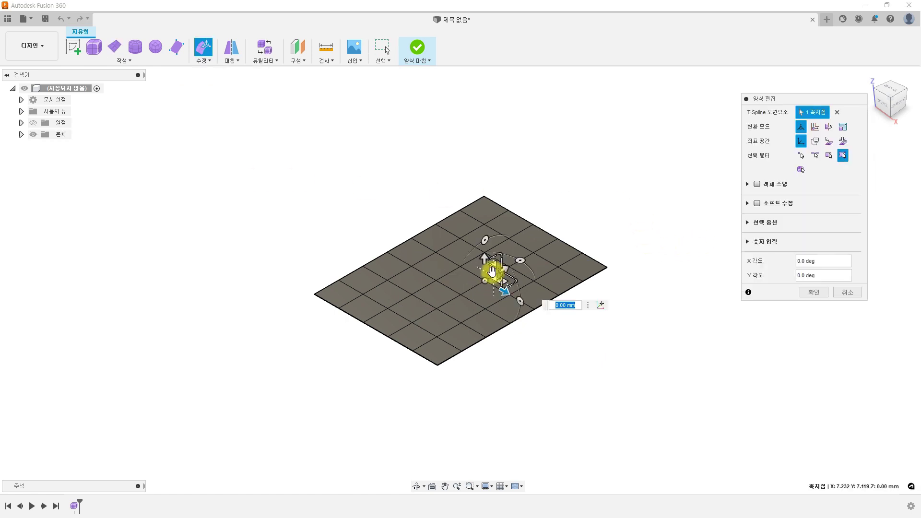
drag(485, 262, 485, 211)
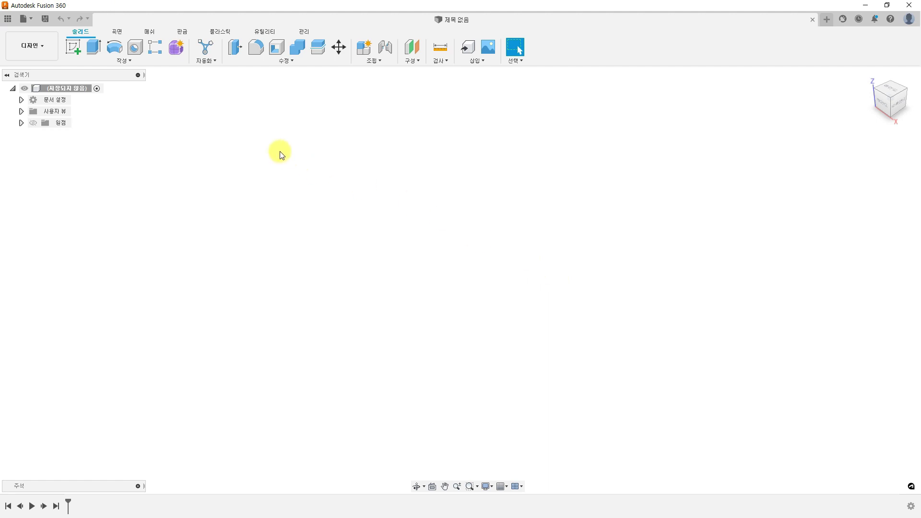
click(183, 32)
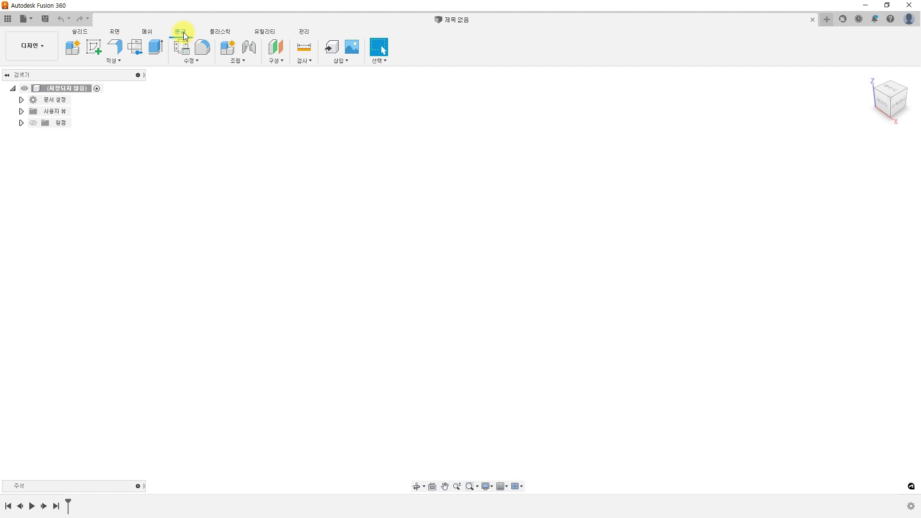
click(224, 31)
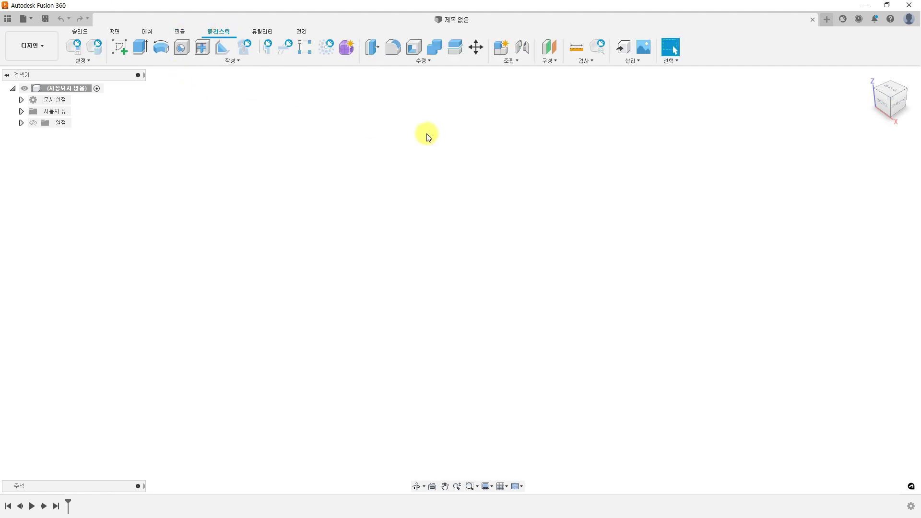
click(184, 32)
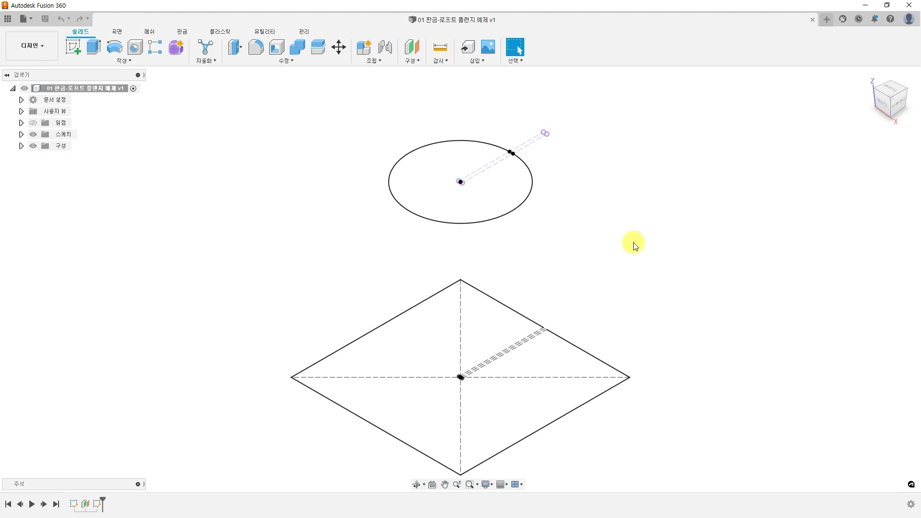
Start a sheet metal lofted flange and select the square base sketch and the circle above it as its profiles
click(183, 32)
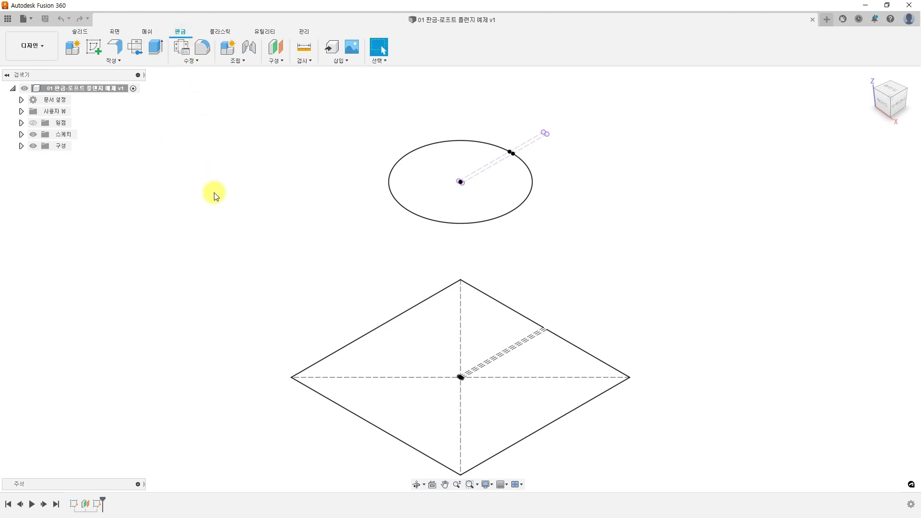
click(117, 61)
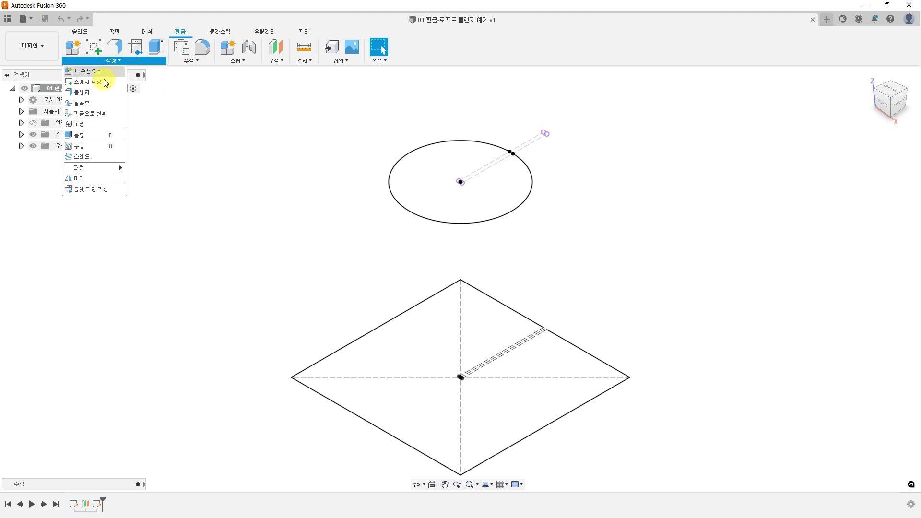
click(91, 95)
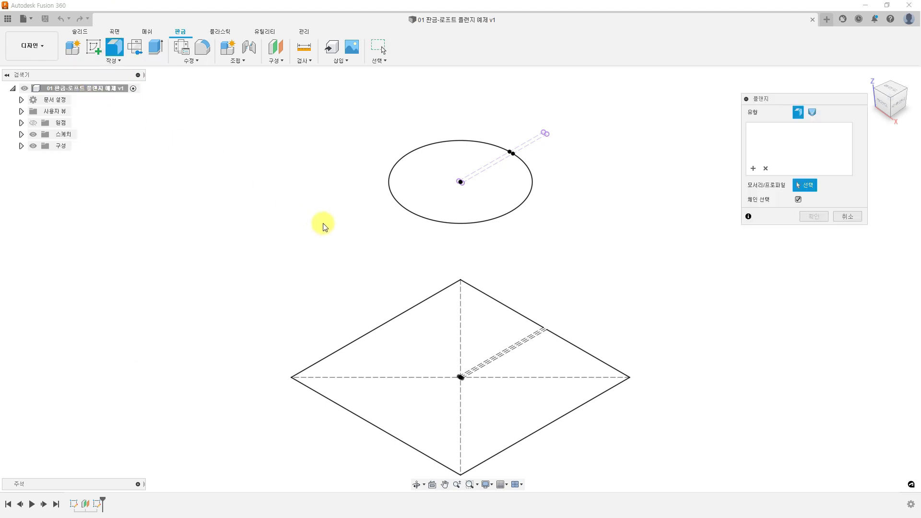
click(812, 112)
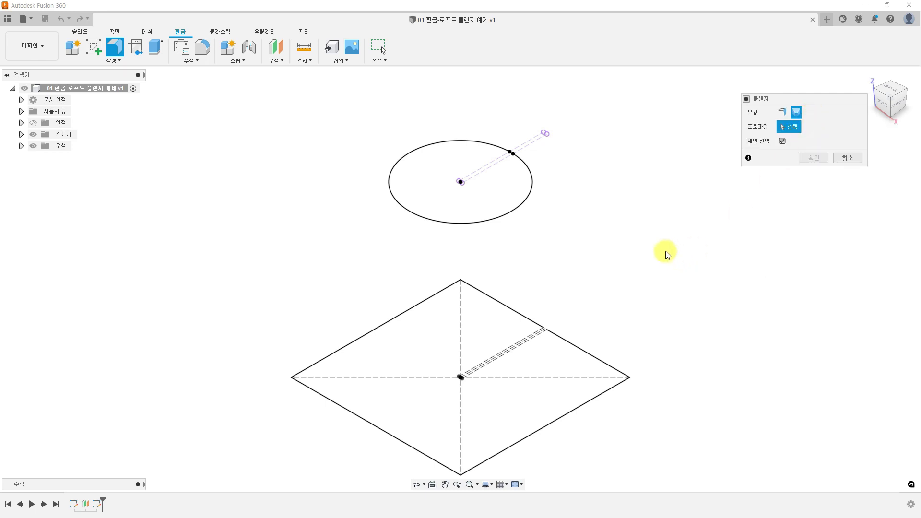
click(485, 292)
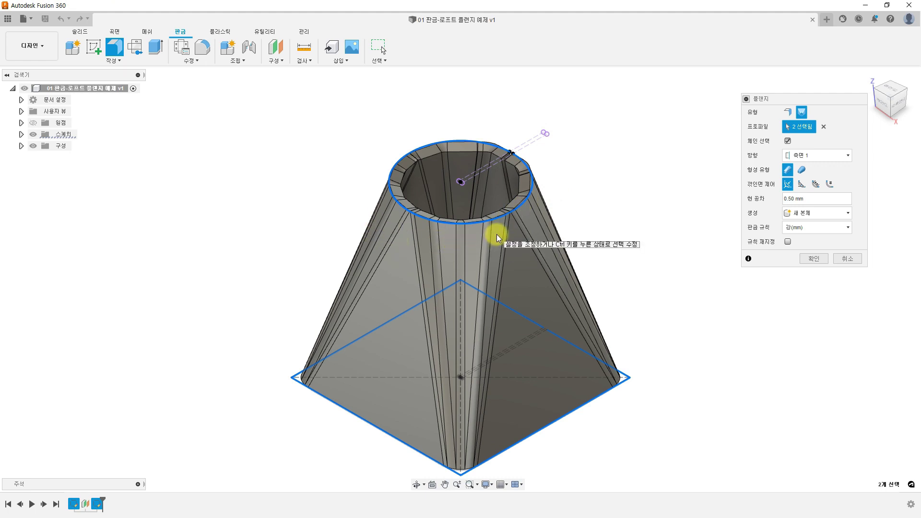
click(822, 127)
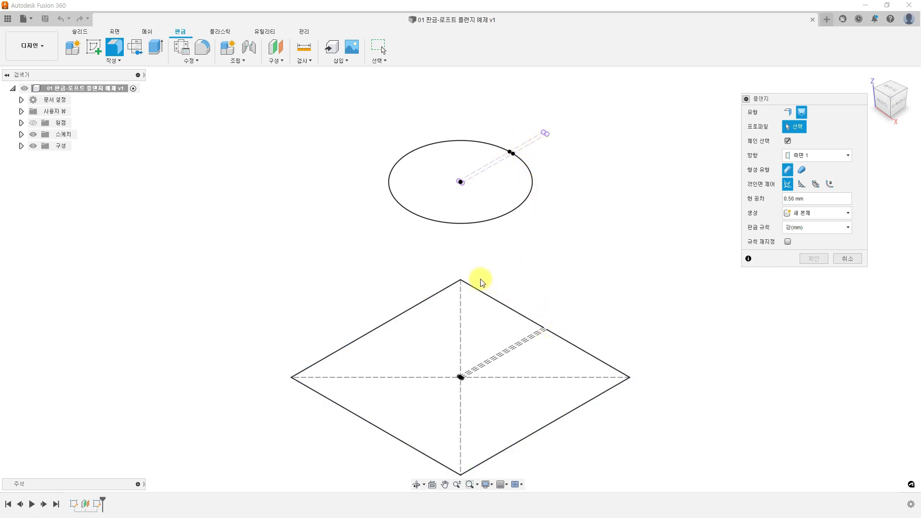
click(467, 284)
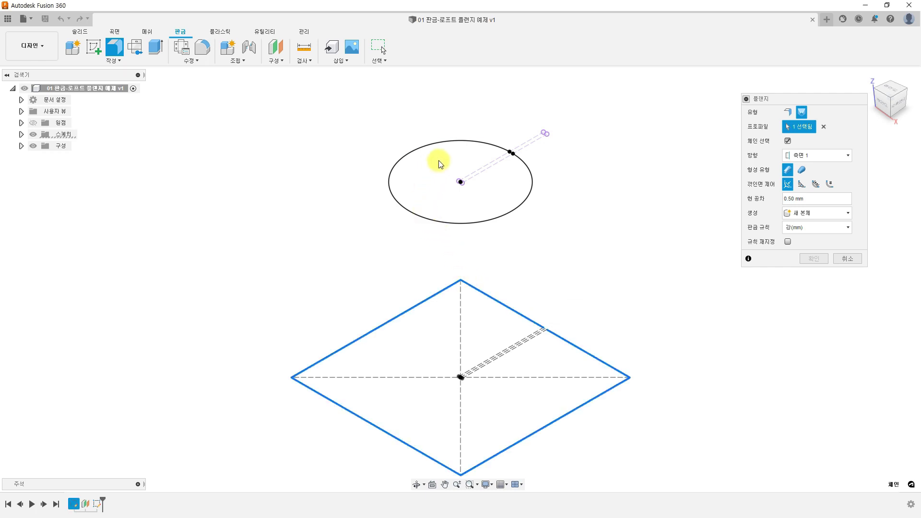
click(419, 187)
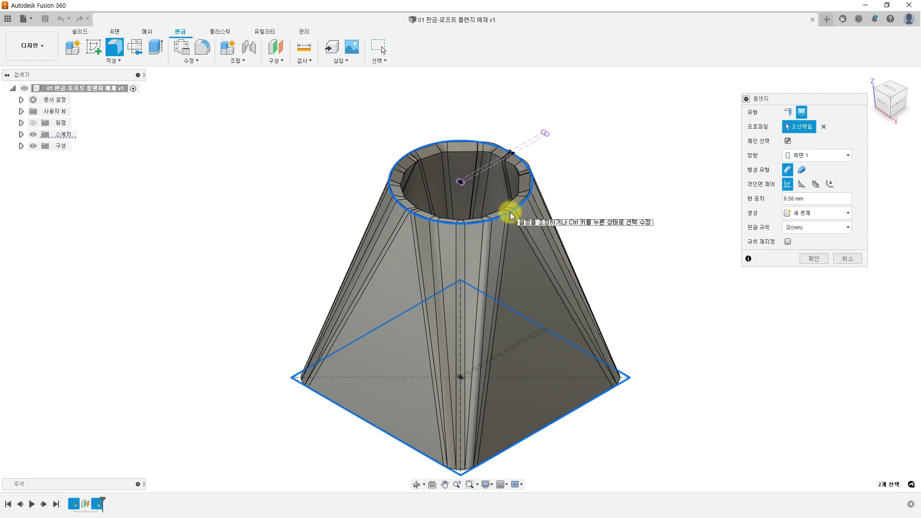
Try the lofted flange's thickness directions 측면 2 and 중심, and return the direction to 측면 1
click(809, 155)
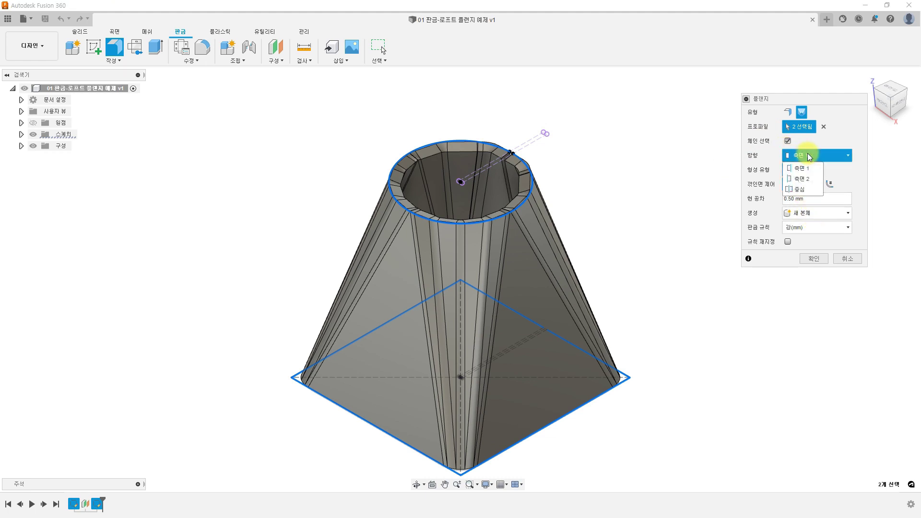
click(805, 179)
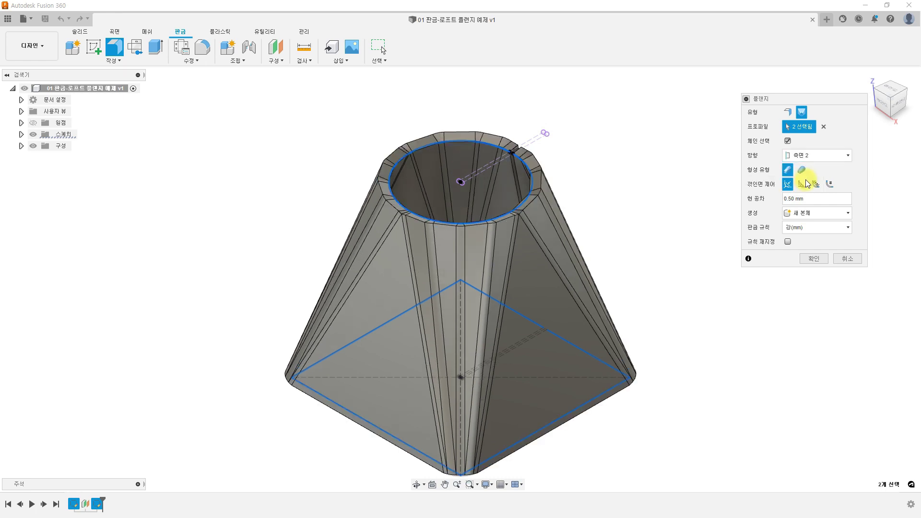
click(822, 159)
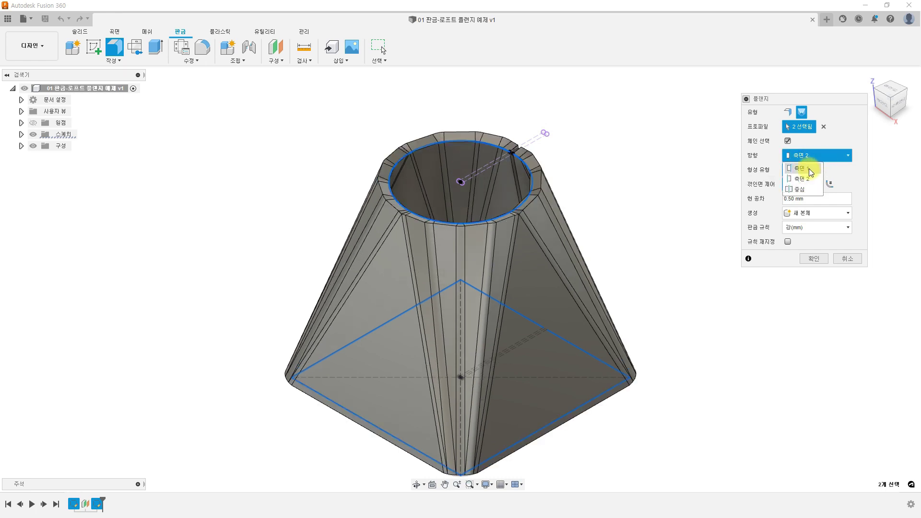
click(808, 169)
click(814, 156)
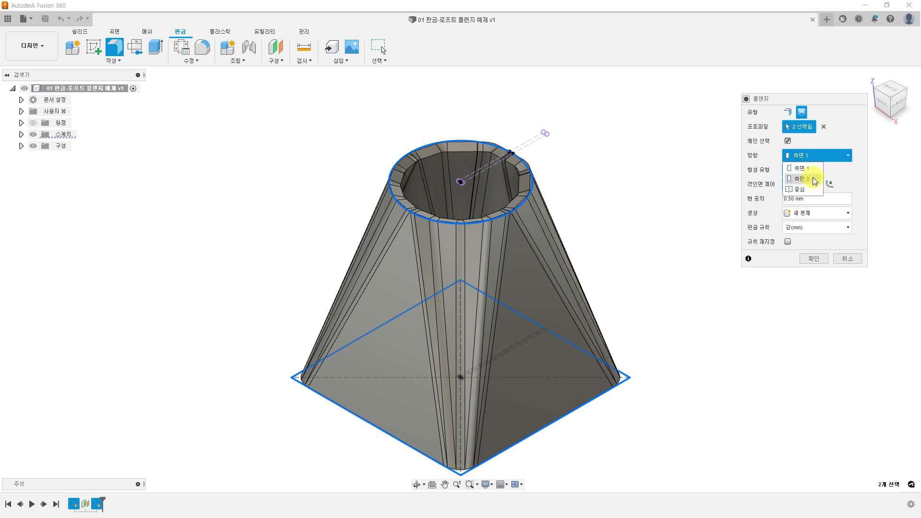
click(808, 190)
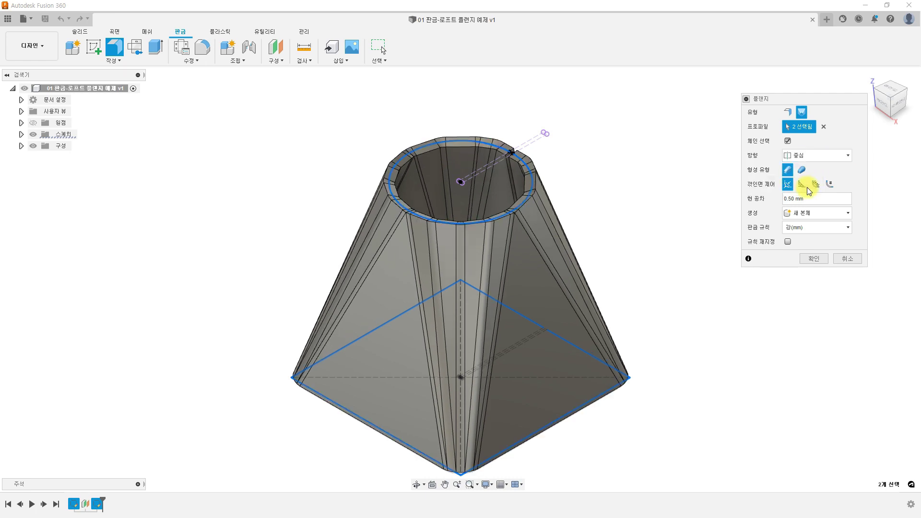
click(824, 158)
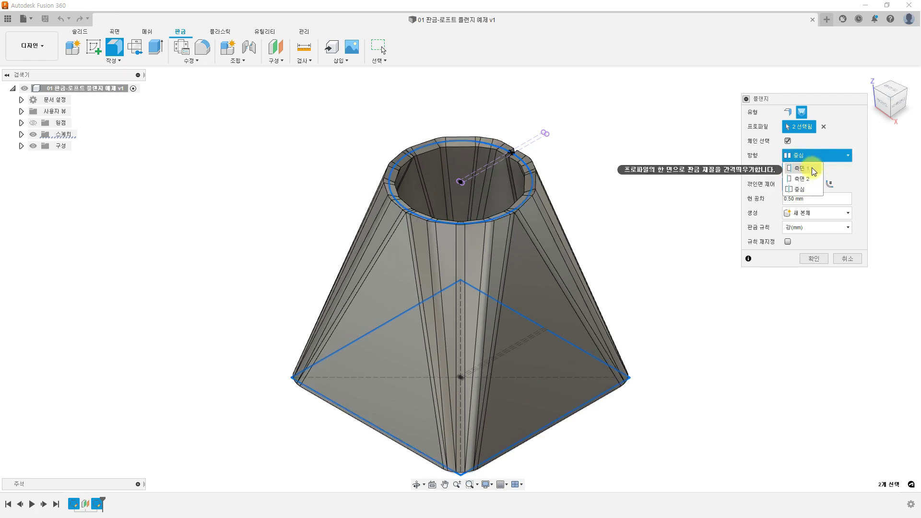
click(811, 168)
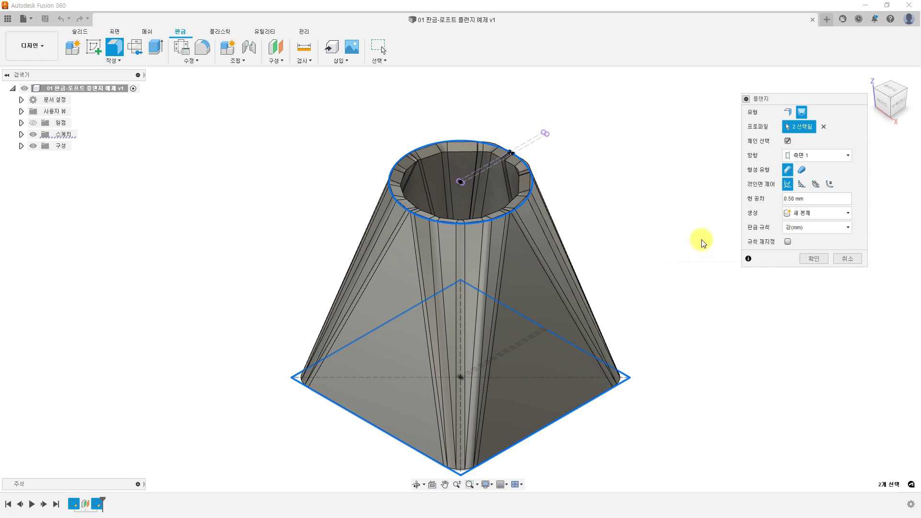
Try the smooth die-formed shape and the facet angle, facet distance and facet number controls, returning to the press-brake shape with chord tolerance (현 공차)
click(805, 170)
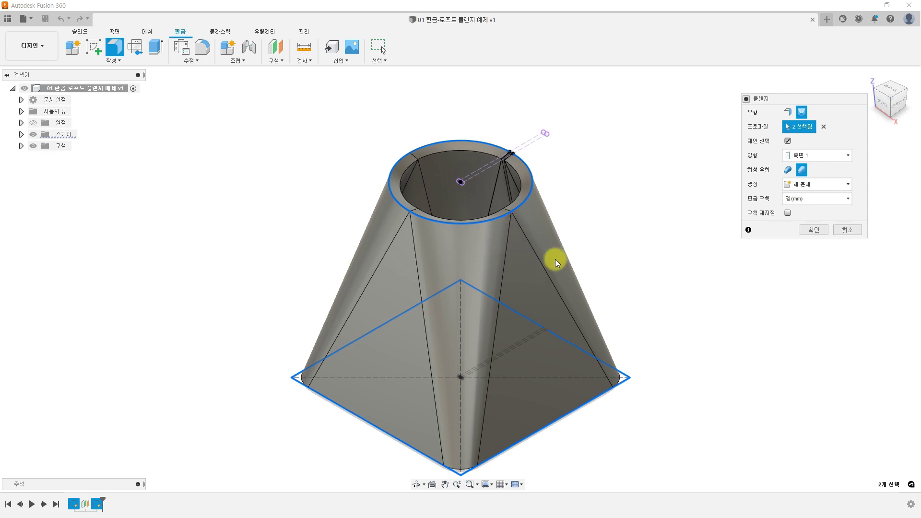
click(787, 171)
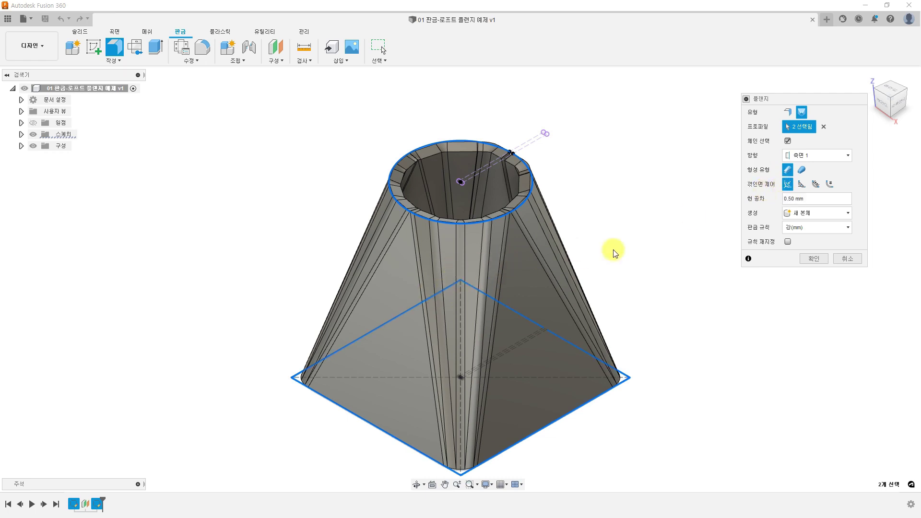
click(800, 186)
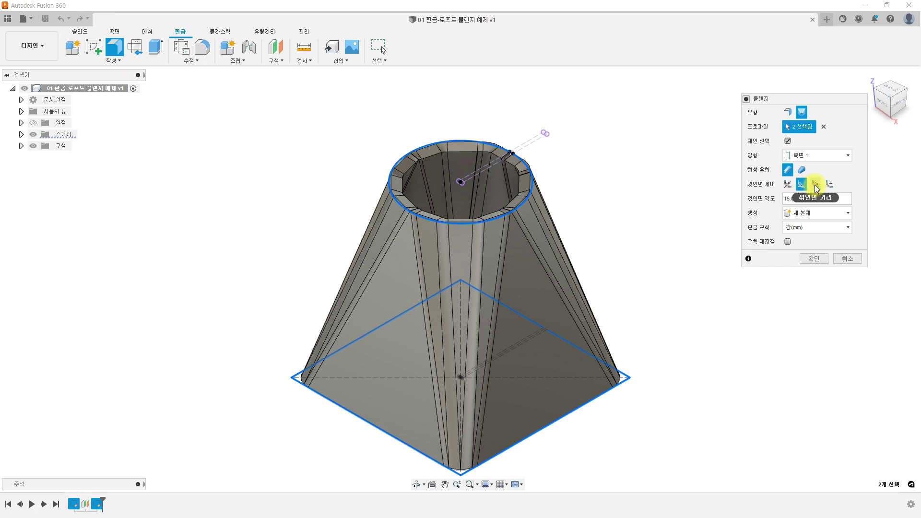
click(815, 184)
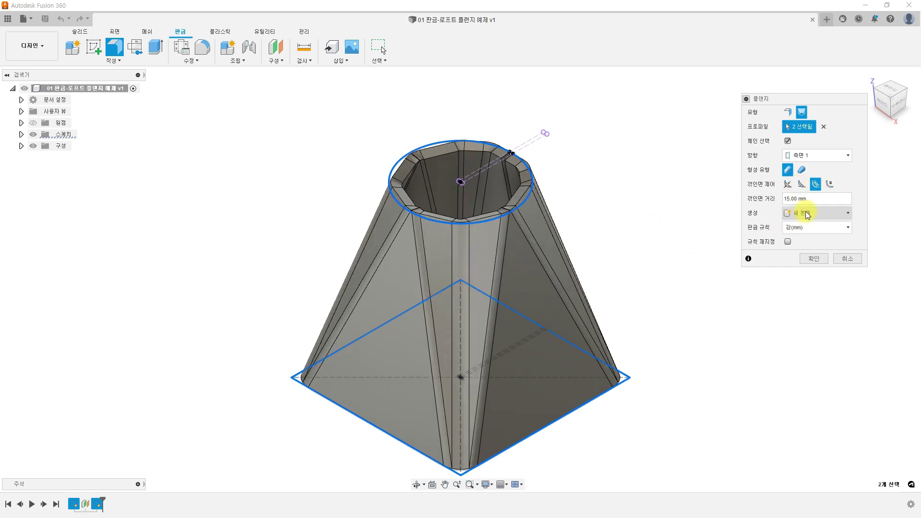
click(830, 184)
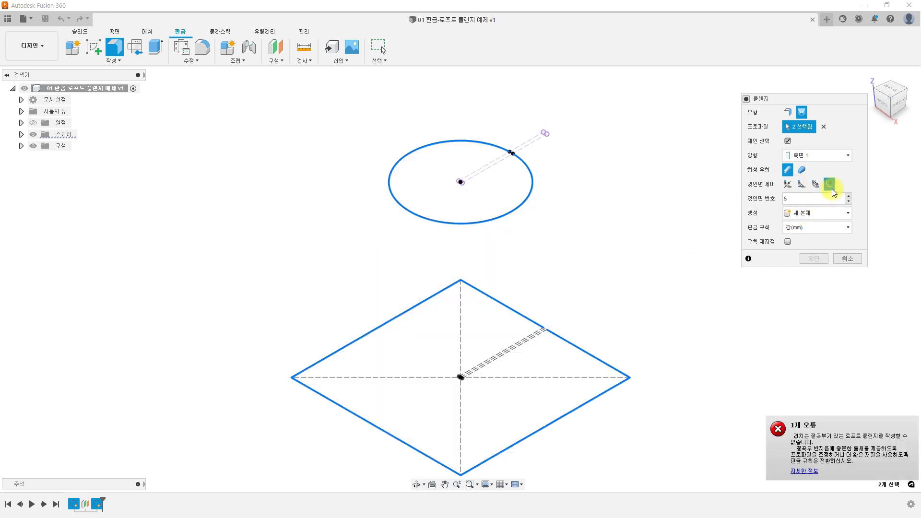
click(787, 185)
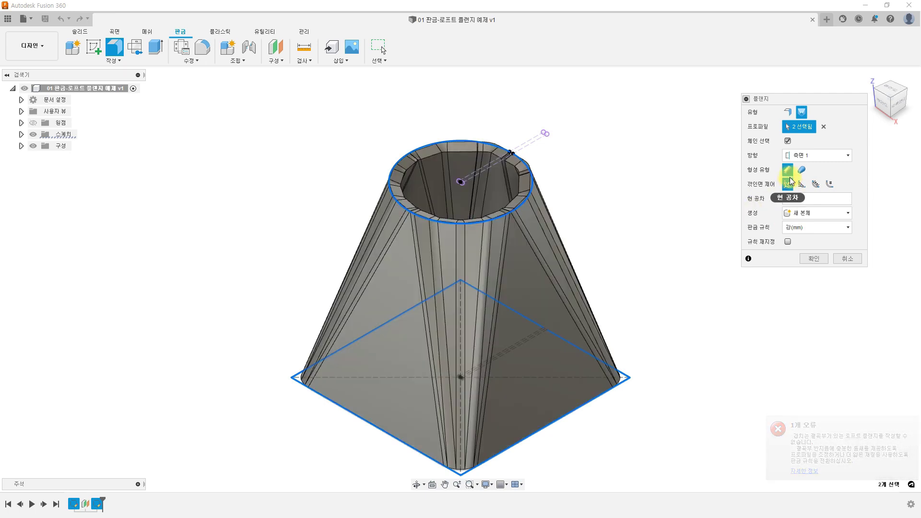
Set the flange to the smooth die-formed shape, keep the 강(mm) sheet metal rule, and create it as a new body
click(803, 170)
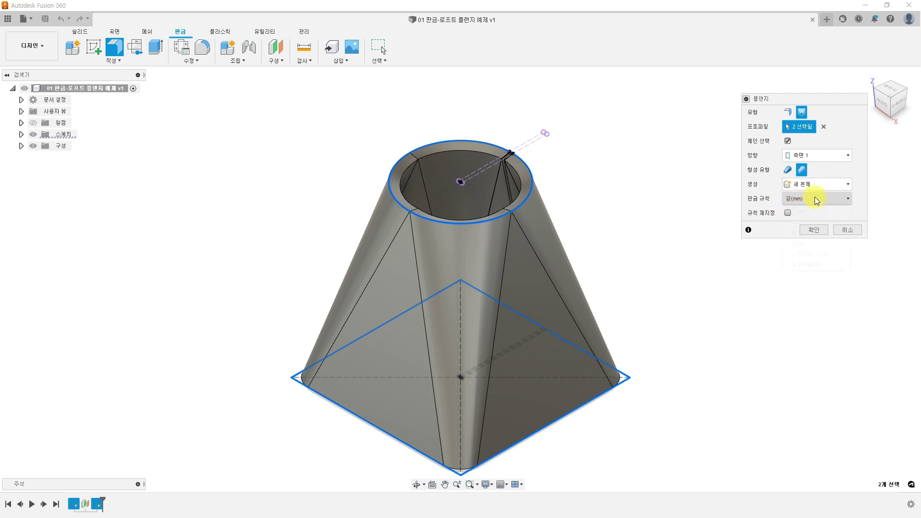
click(815, 199)
click(816, 199)
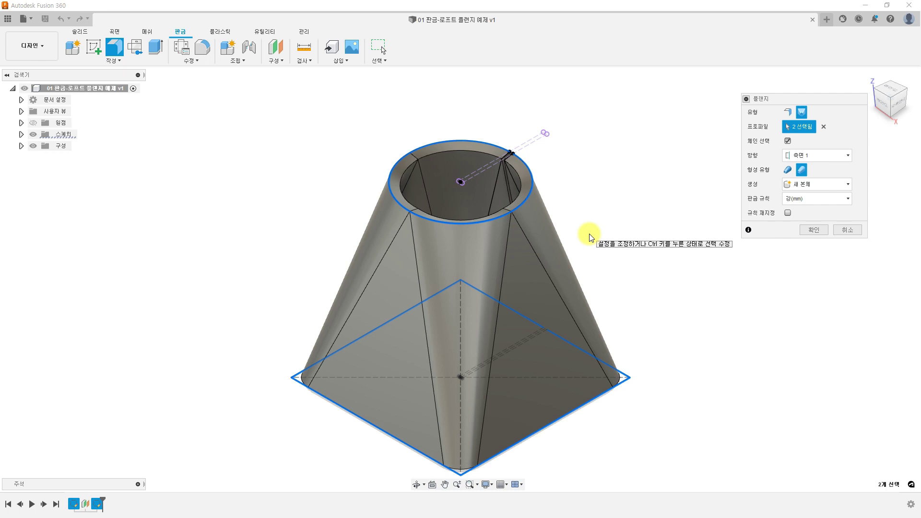
click(814, 230)
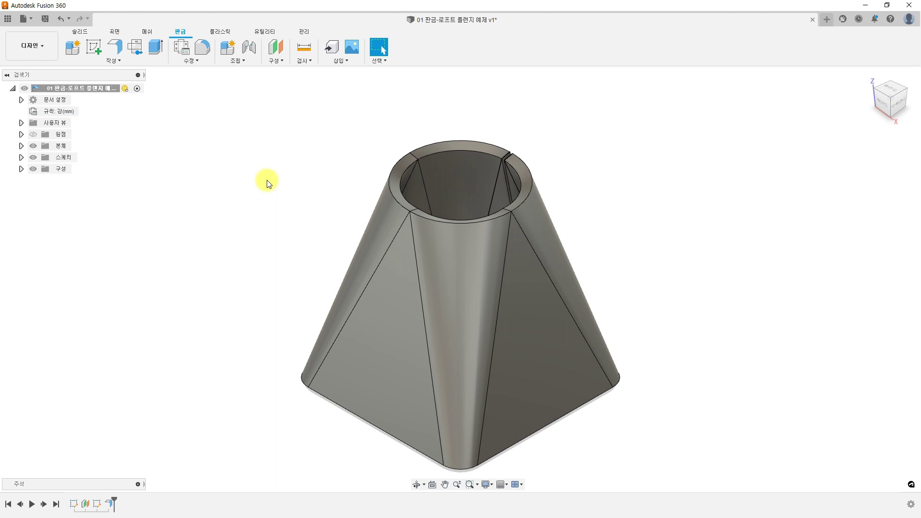
Unfold all bends of the lofted flange, keeping its front-left flat triangular face stationary, and view the flattened part from the front
click(194, 60)
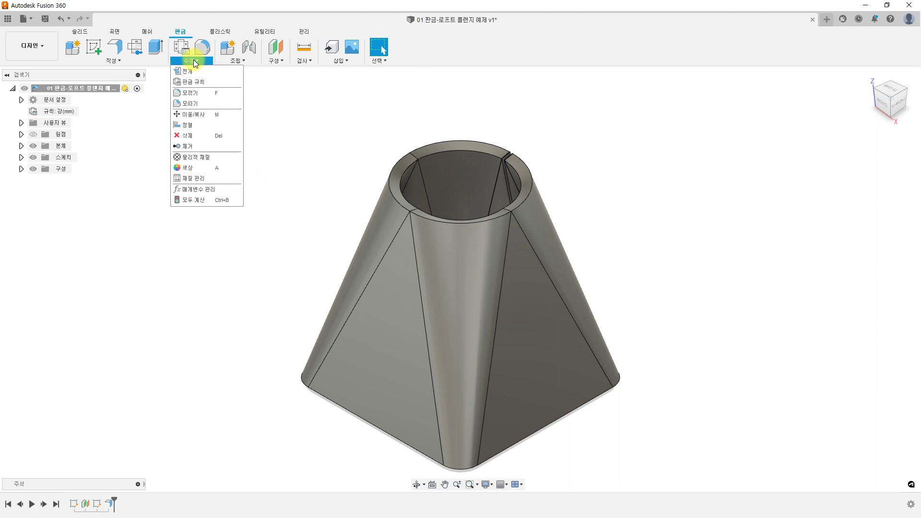
click(194, 73)
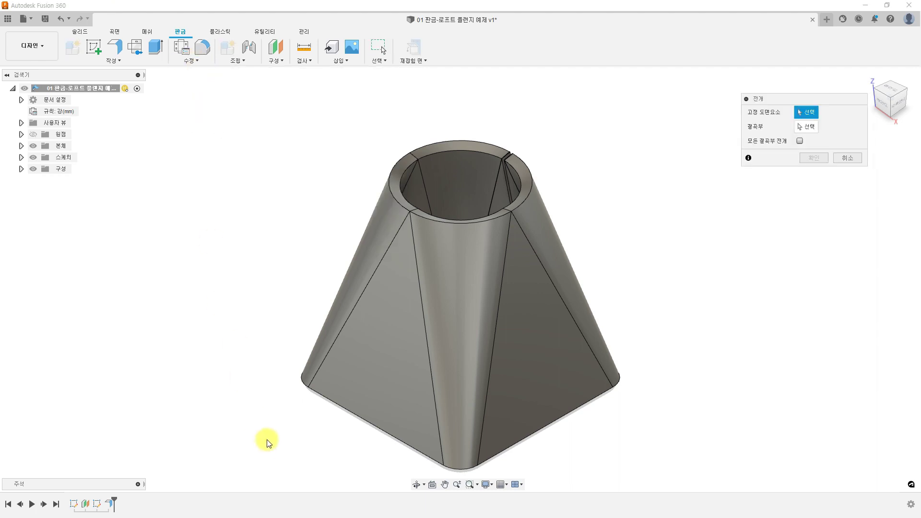
click(373, 364)
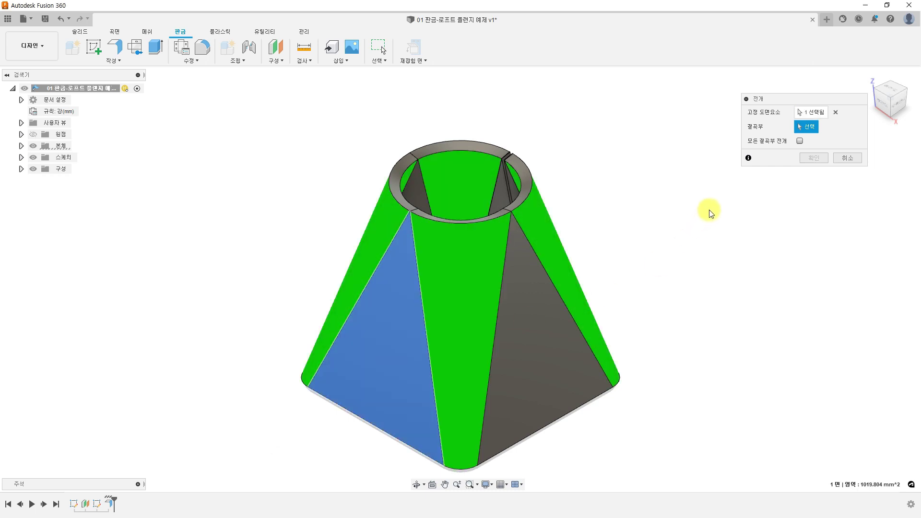
click(800, 140)
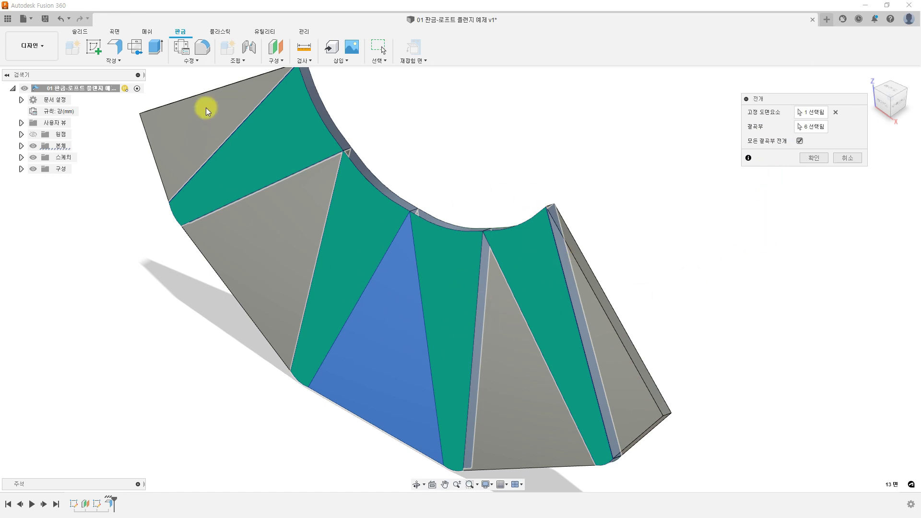
click(816, 158)
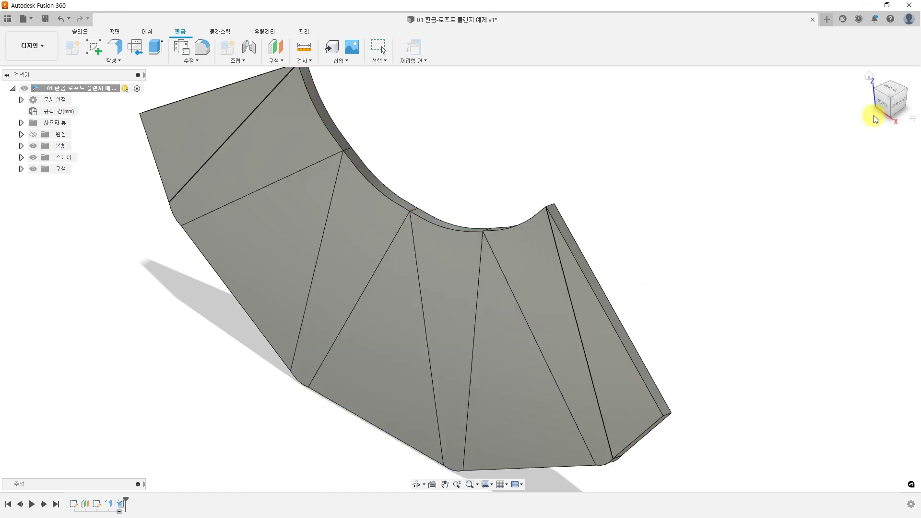
click(880, 104)
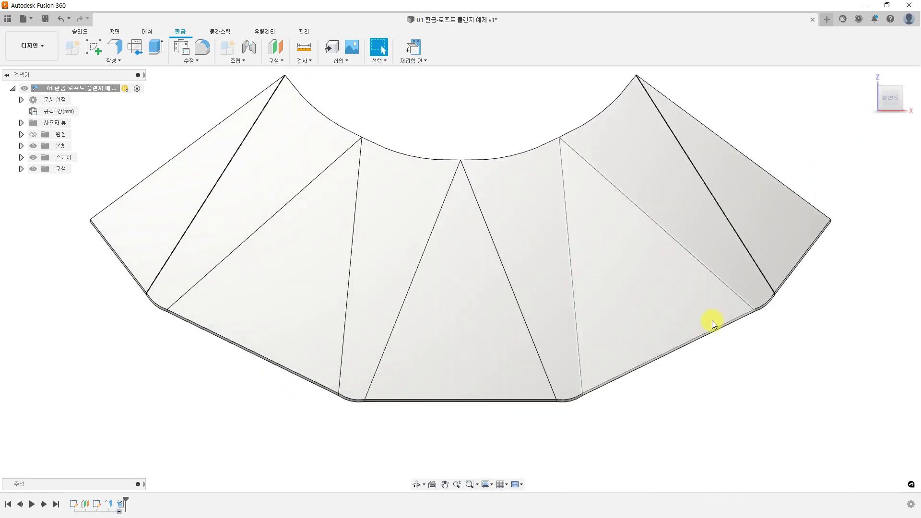
click(872, 78)
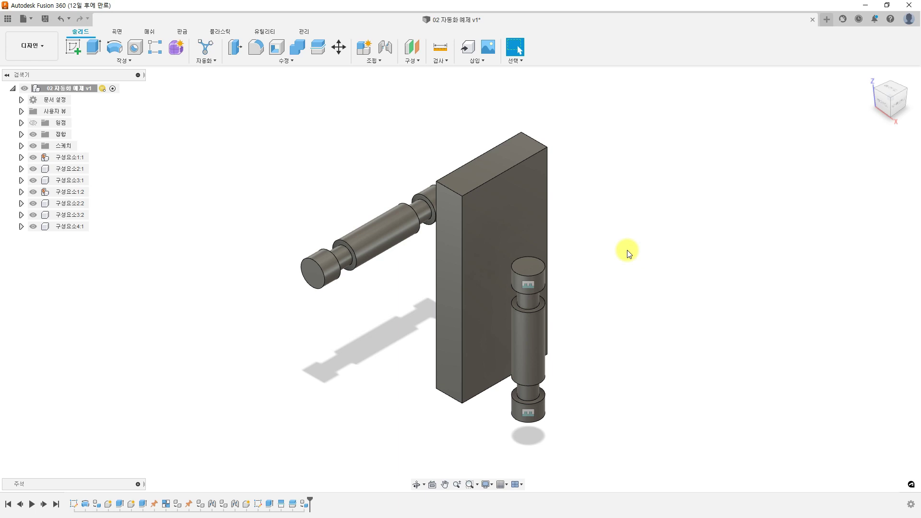
Start Automated Modeling in the 02 자동화 예제 design and select the four narrow neck faces of the two pins as faces to connect
click(207, 47)
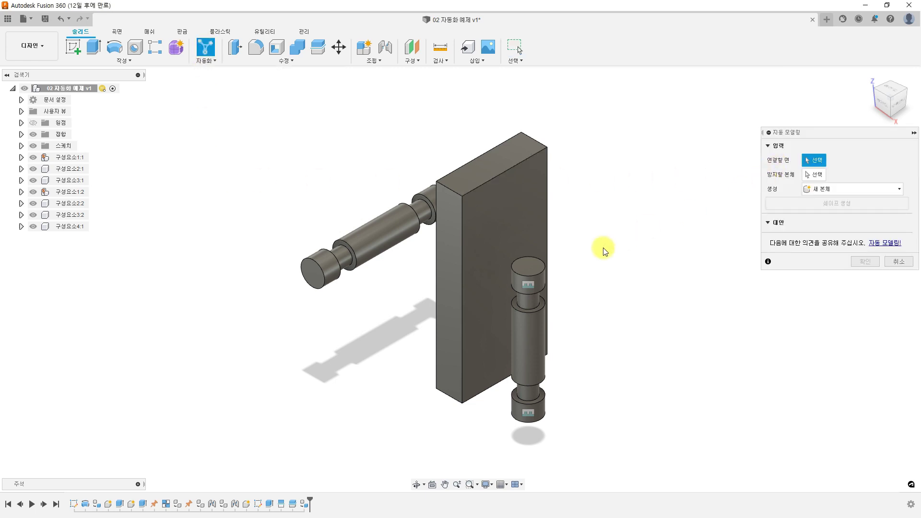
click(340, 253)
click(422, 211)
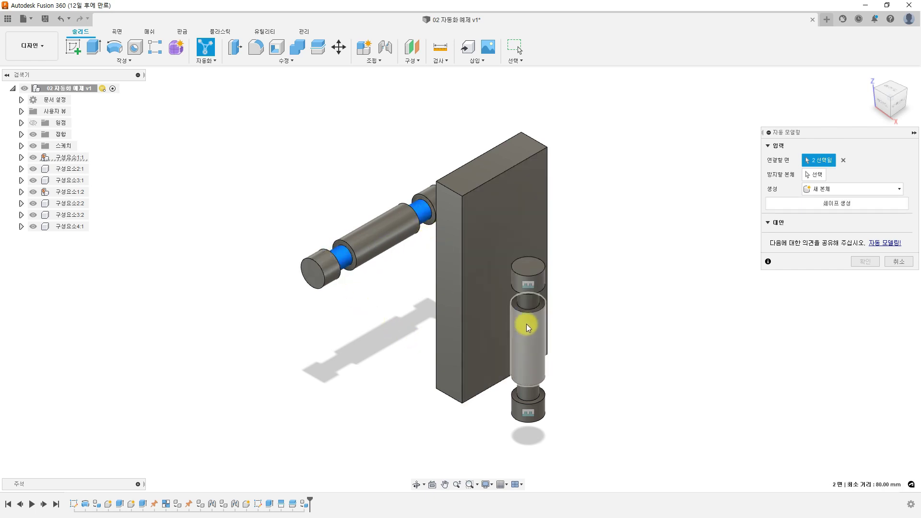
click(531, 301)
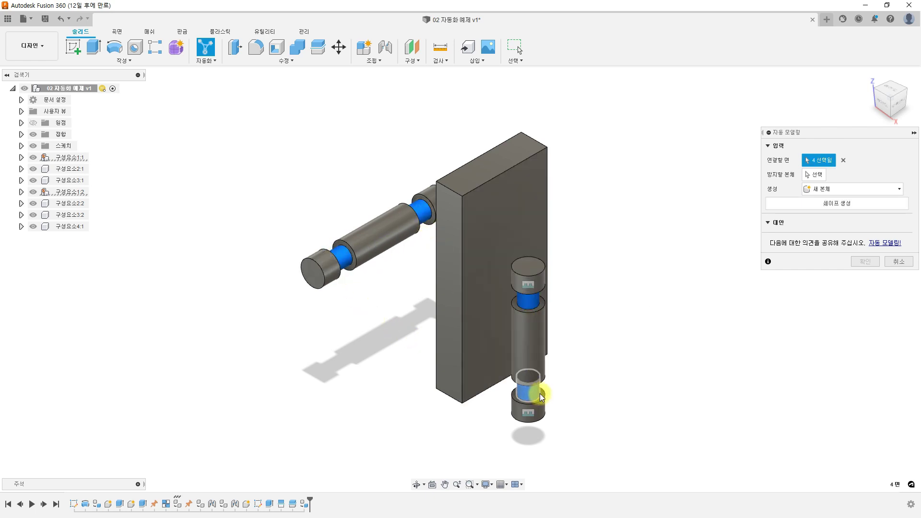
click(534, 391)
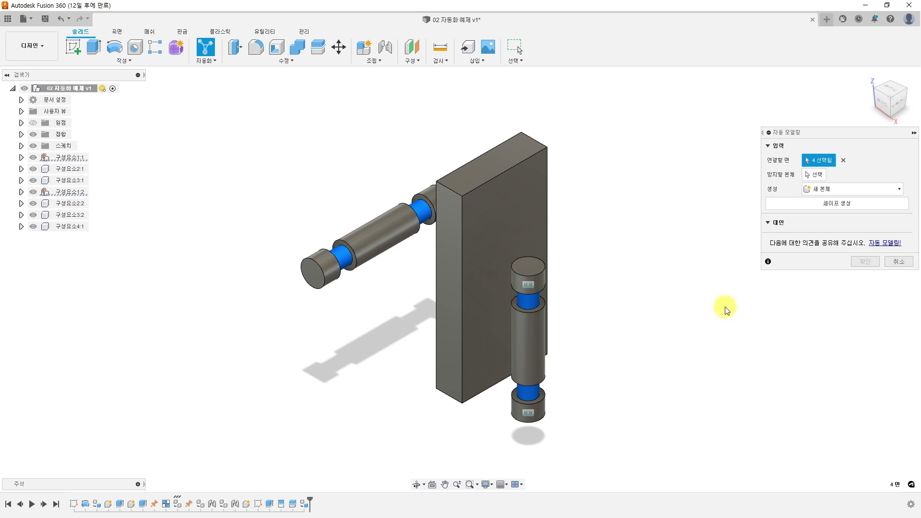
Set the six grey collar and sleeve bodies of the two pins and the rectangular plate as bodies to avoid
click(812, 179)
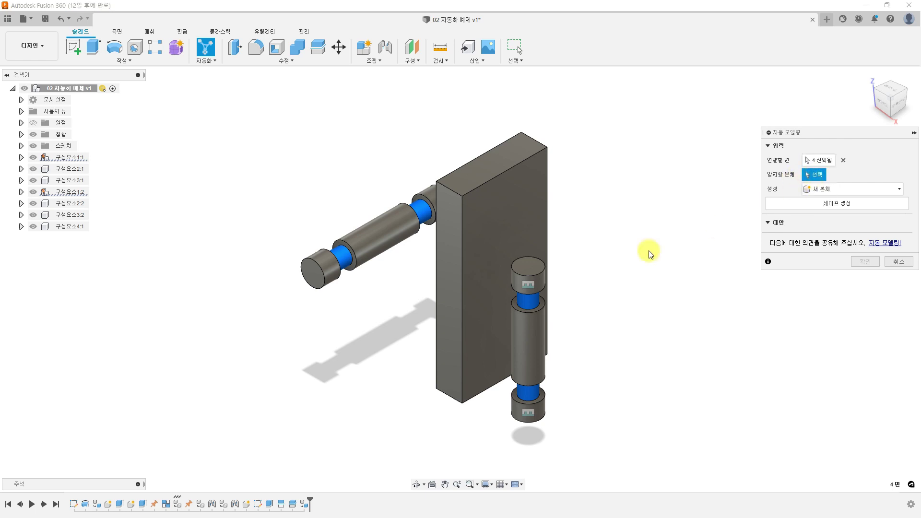
click(331, 271)
click(384, 232)
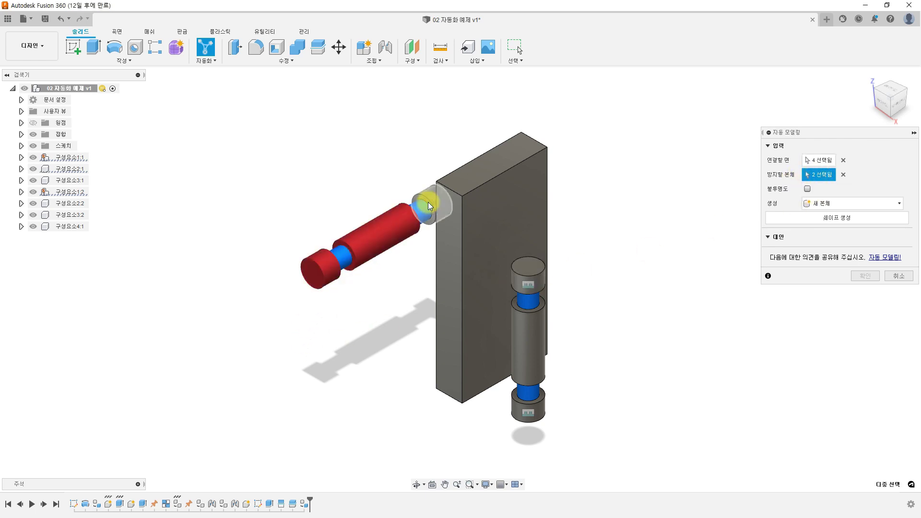
click(426, 200)
click(537, 281)
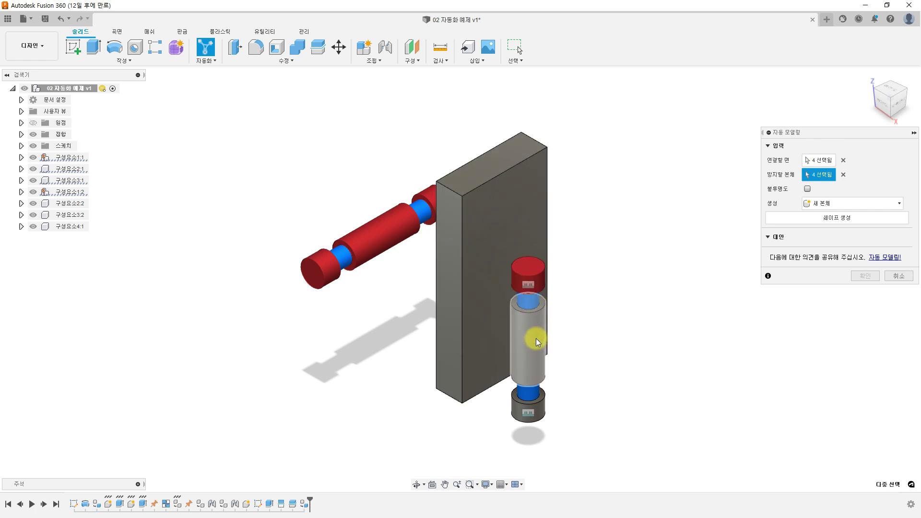
click(534, 339)
click(543, 411)
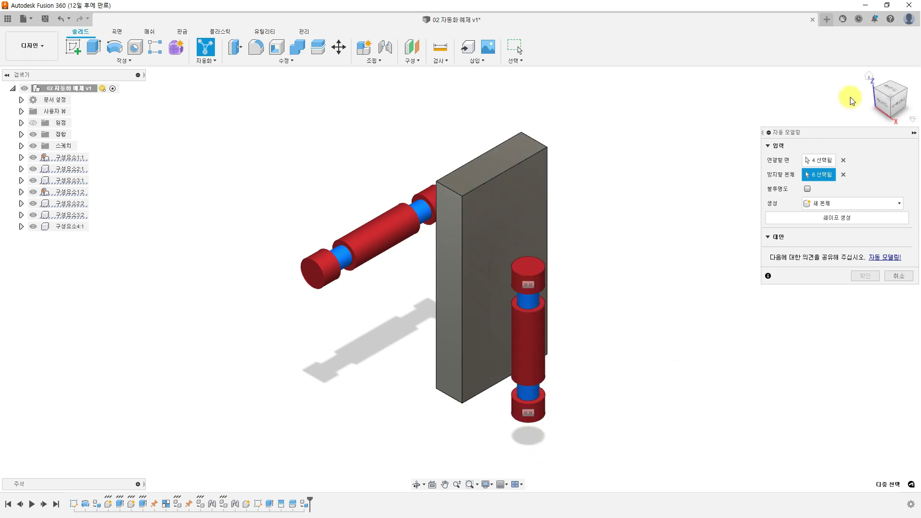
click(890, 88)
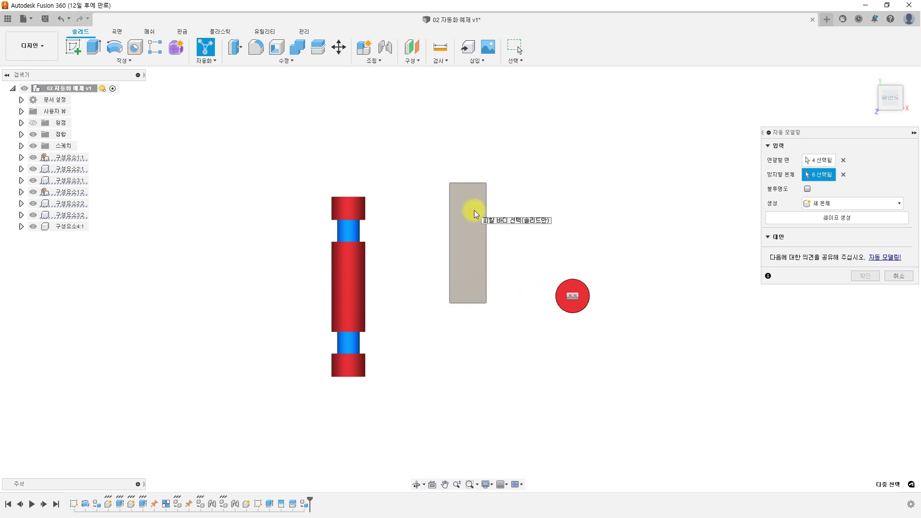
click(472, 229)
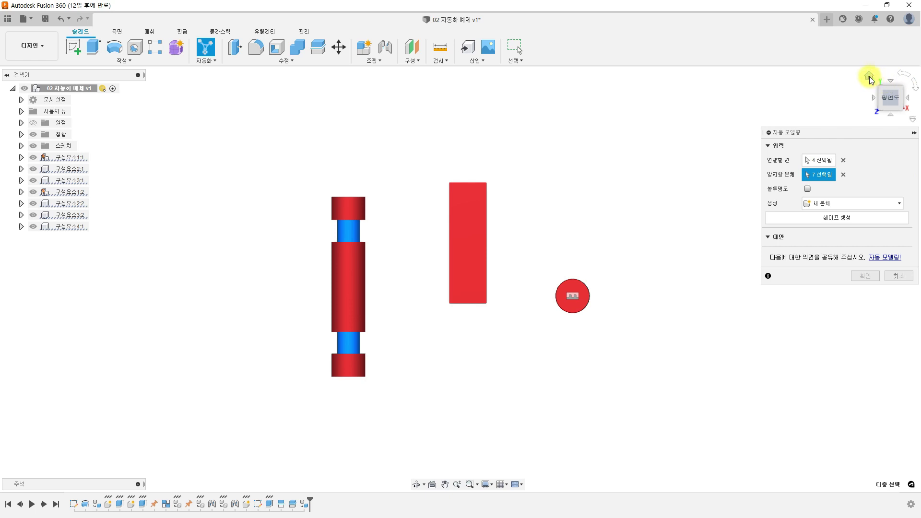
click(870, 75)
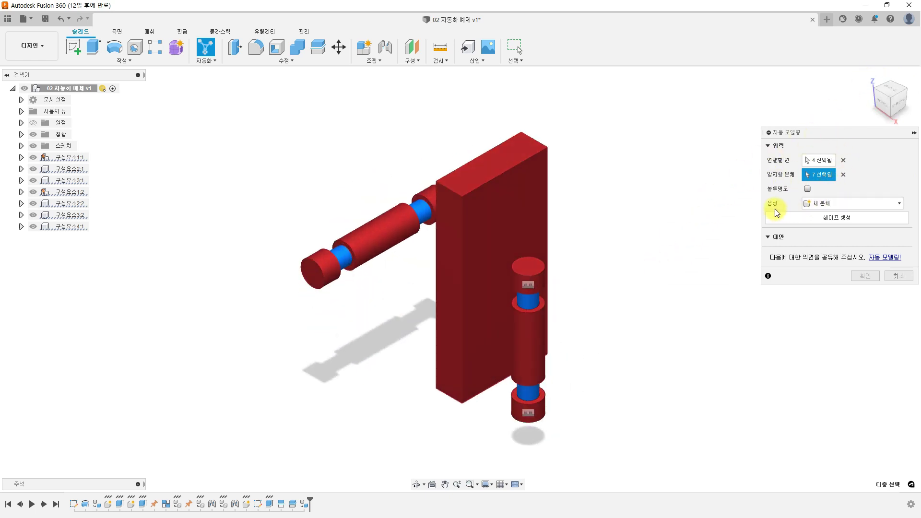
Set the Automated Modeling output to a new component (새 구성요소) and generate the shapes
click(825, 207)
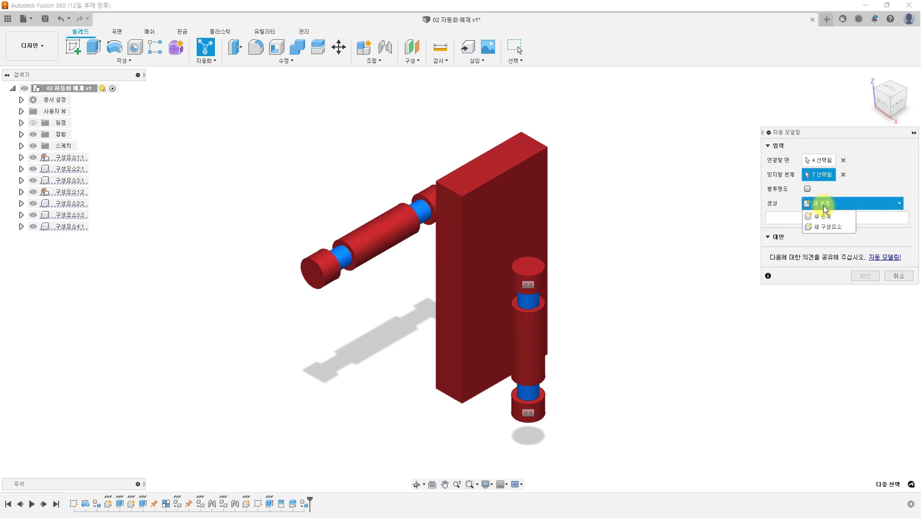
click(829, 228)
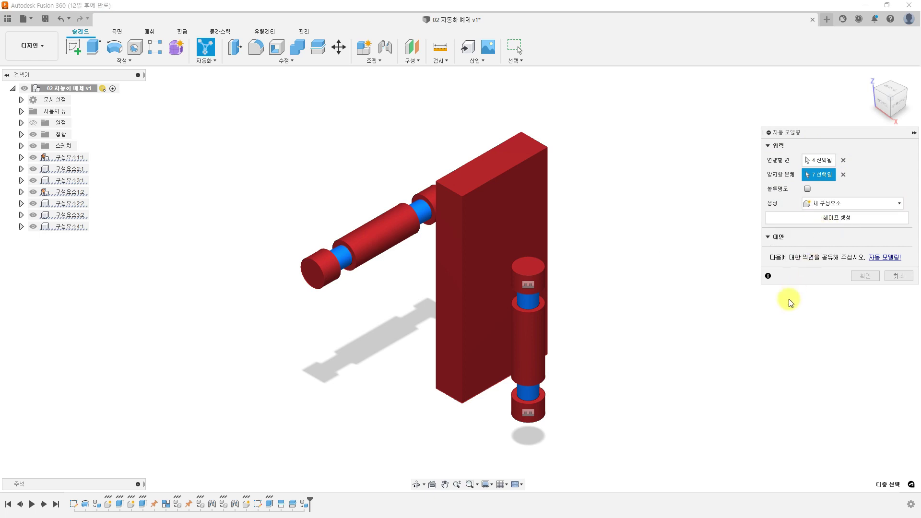
click(837, 224)
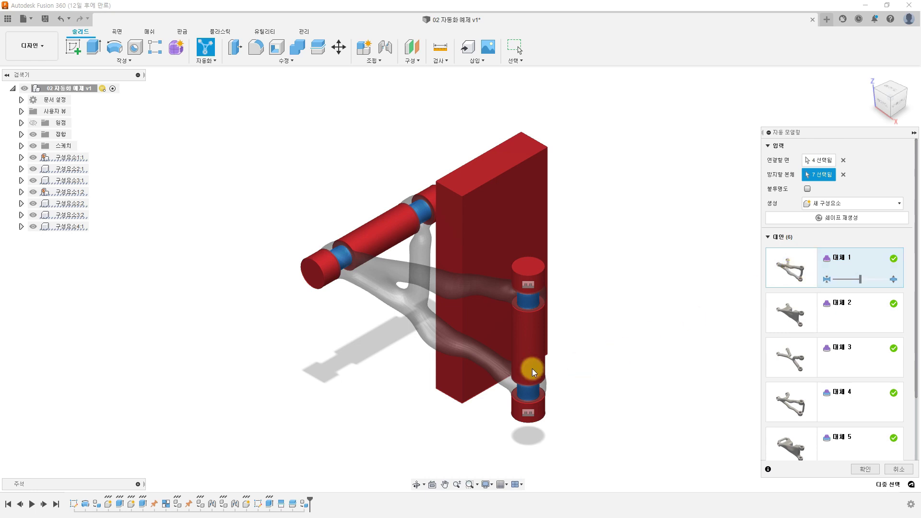
Preview generated alternatives 2 to 5, checking from above how they clear the plate, and return to alternative 1 (대체 1)
click(797, 321)
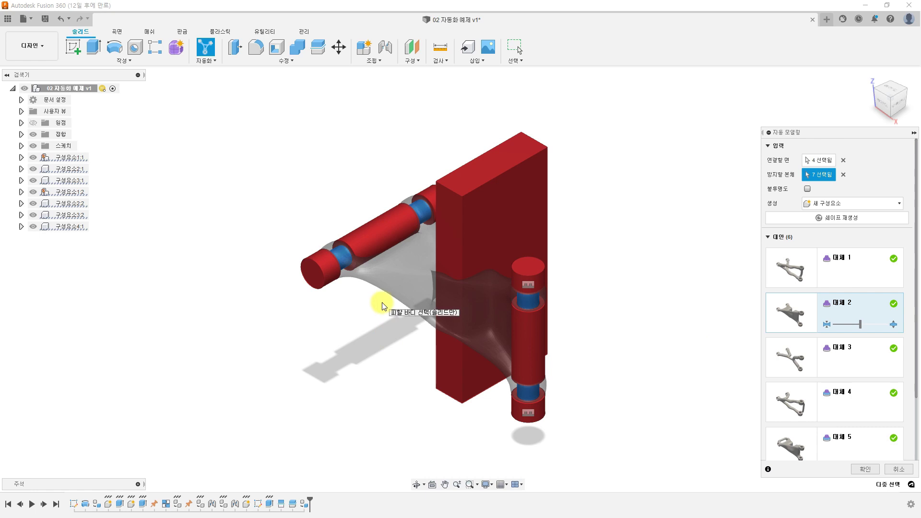
click(890, 88)
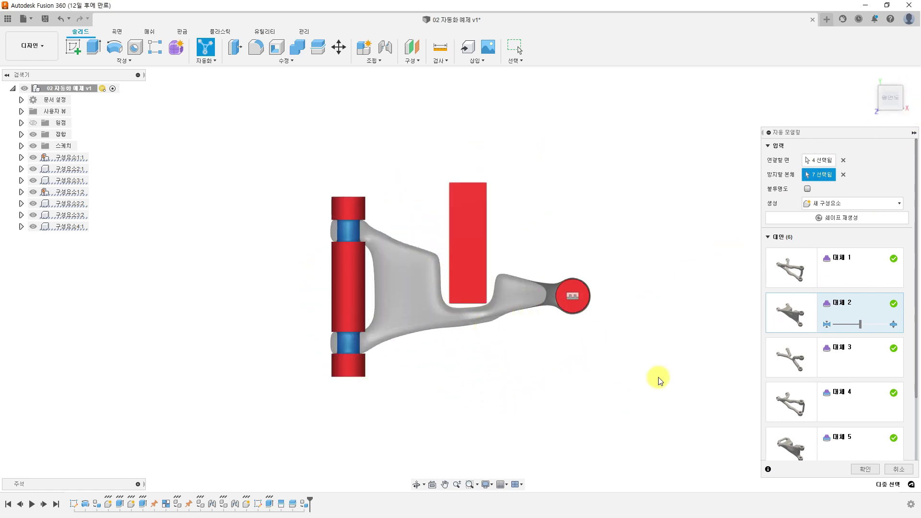
click(787, 355)
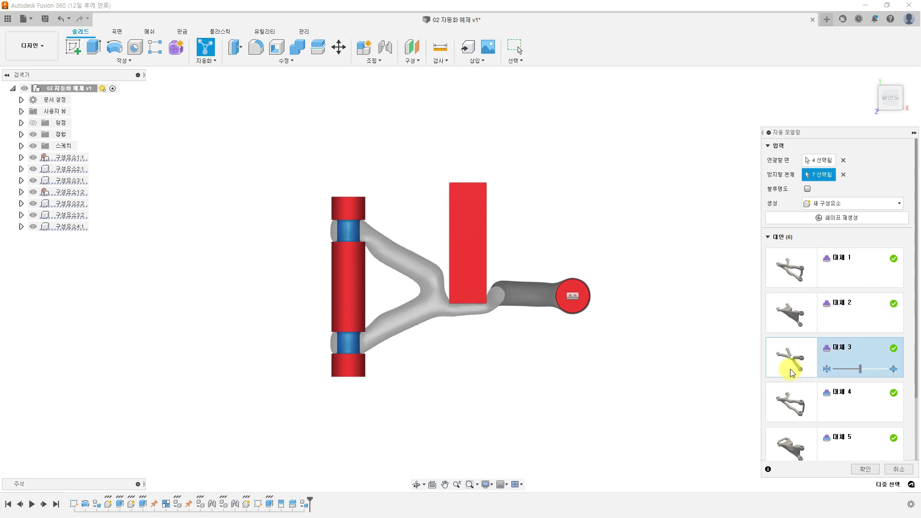
click(791, 404)
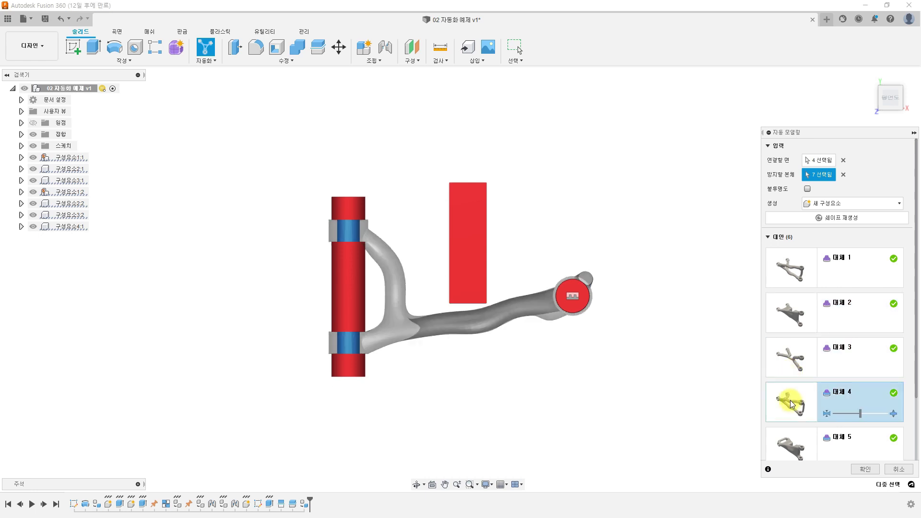
click(793, 447)
click(790, 270)
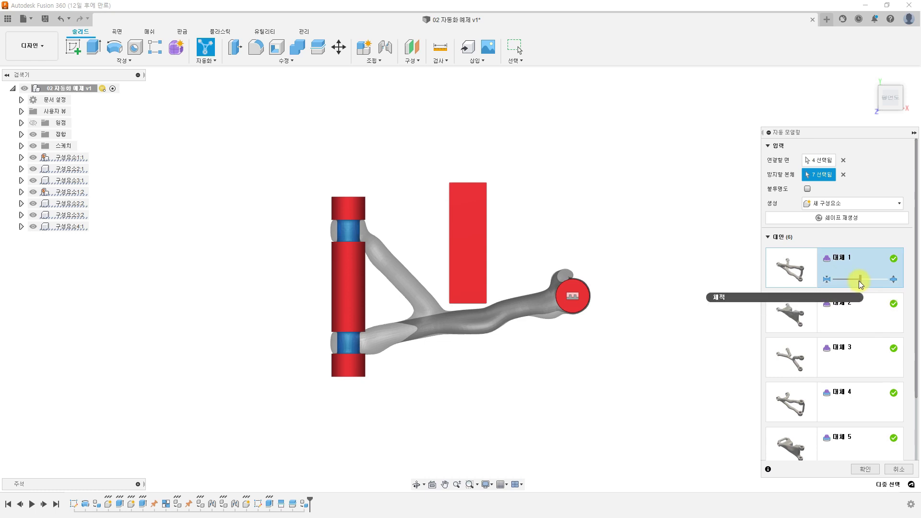
Try the volume (체적) of alternative 1 at its minimum and maximum, returning it to the middle
drag(845, 282, 823, 290)
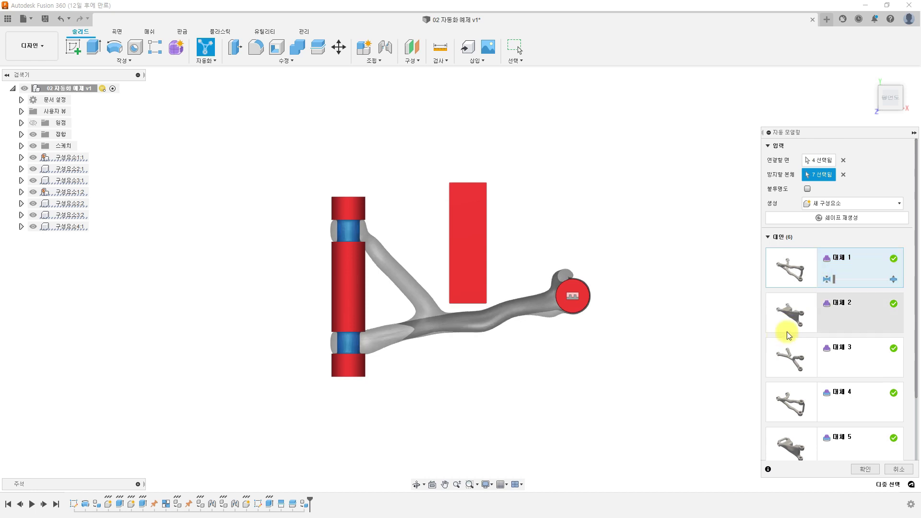
drag(835, 279, 887, 279)
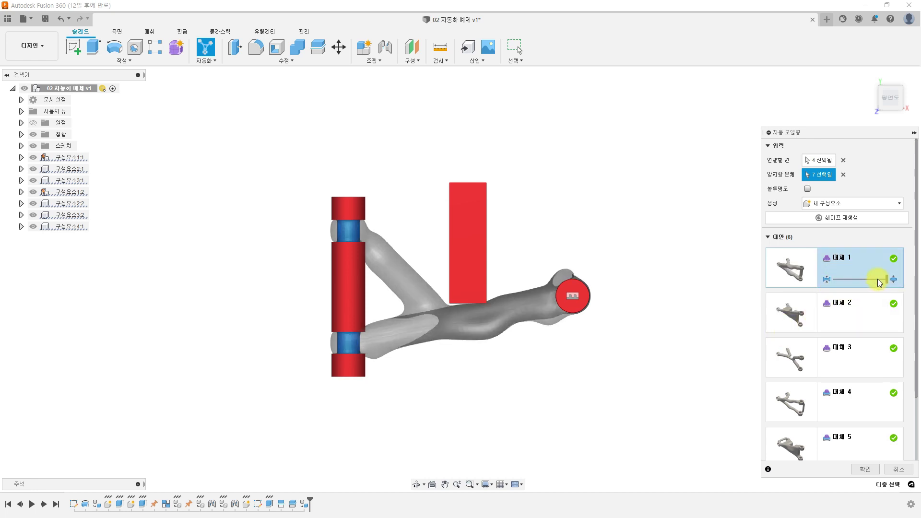
drag(887, 280, 871, 281)
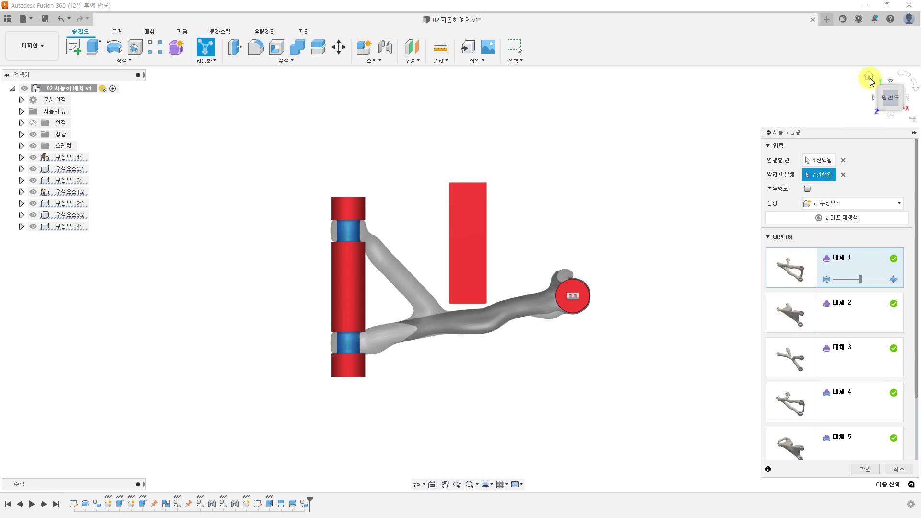
Choose alternative 4 (대체 4) and create it as the connecting part between the two pins
click(869, 76)
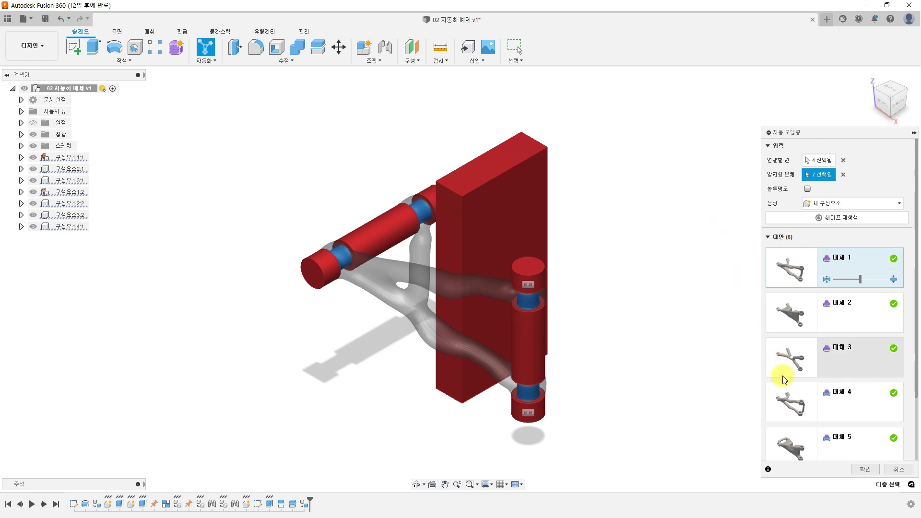
click(835, 401)
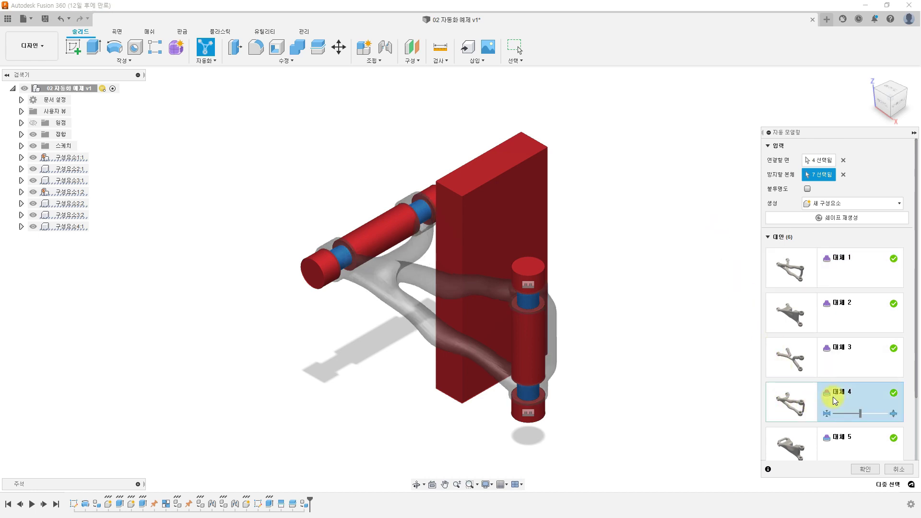
click(865, 470)
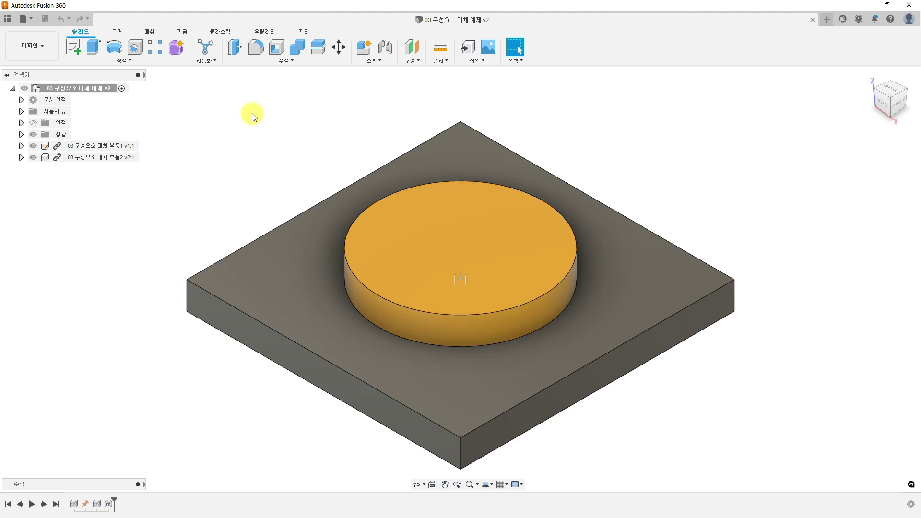
In the 03 구성요소 대체 예제 design, replace the round component 부품2 with 03 구성요소 대체 부품3 from the ALP Summit project
click(335, 312)
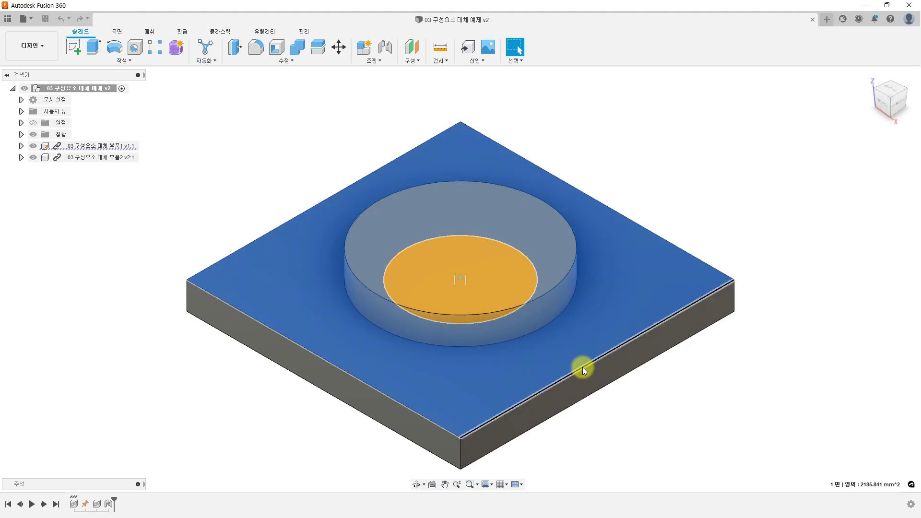
shift+middle_drag(592, 421, 518, 326)
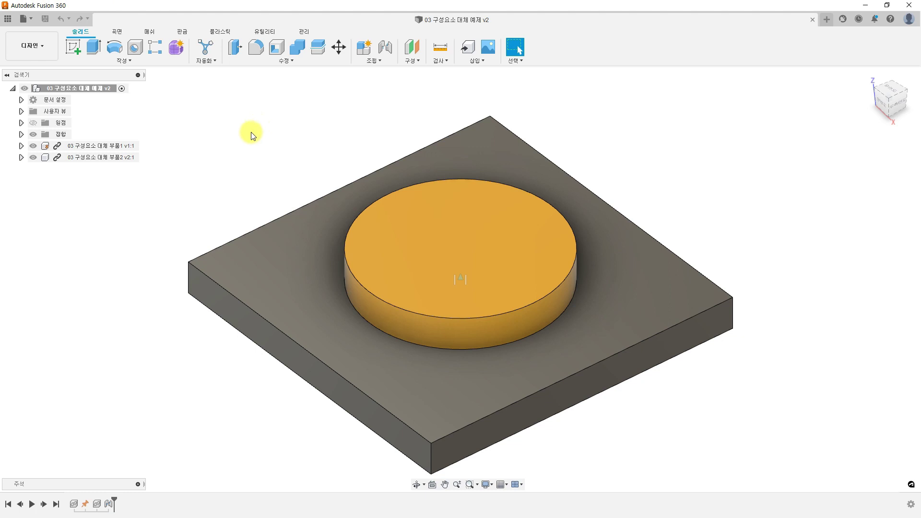
right_click(123, 160)
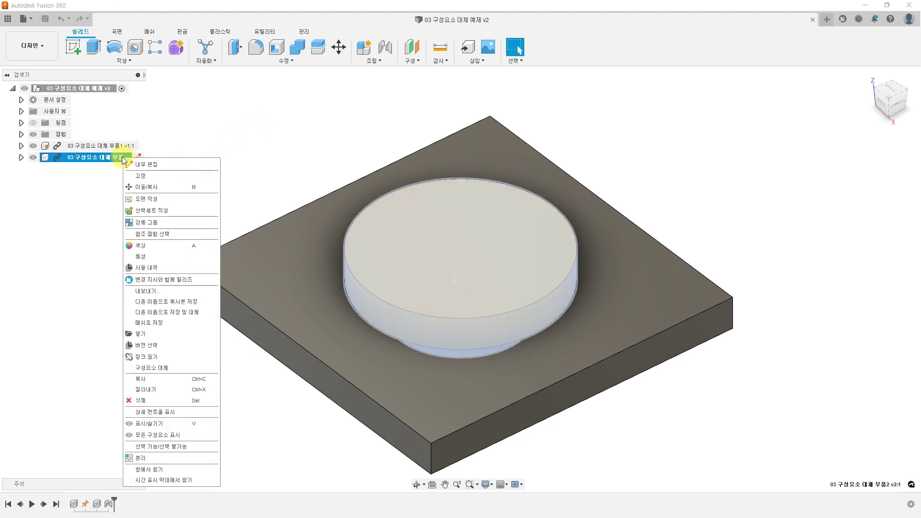
click(165, 368)
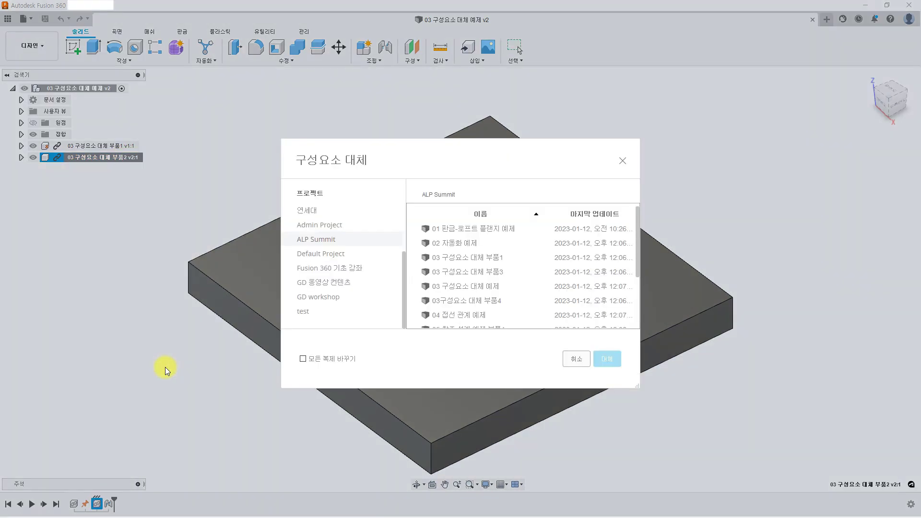
click(480, 271)
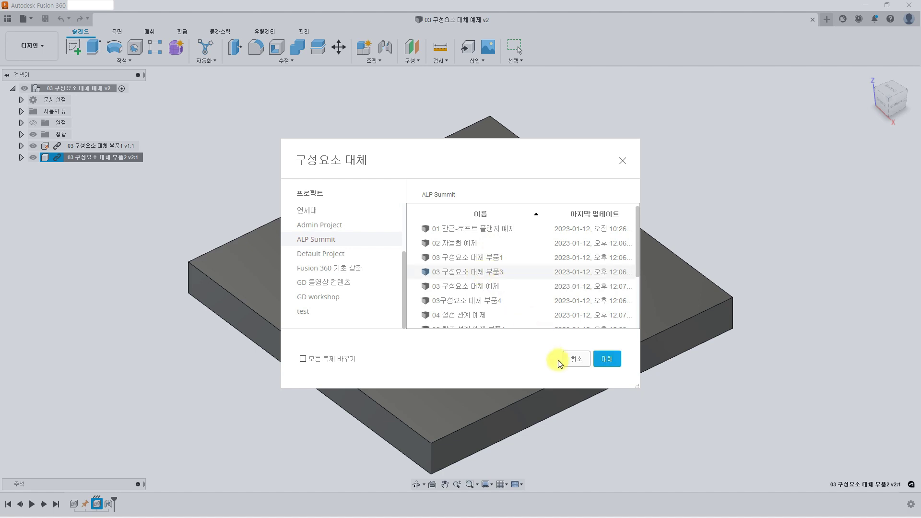
click(601, 359)
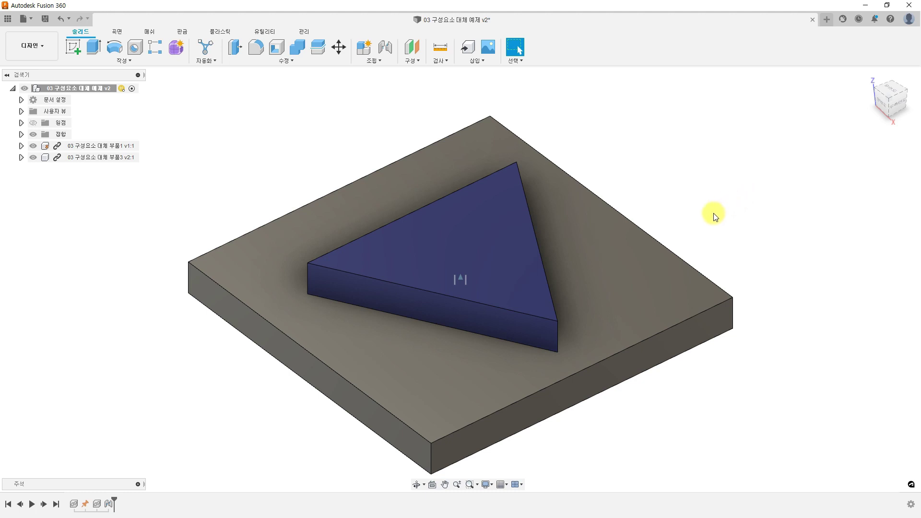
Slide the triangular part upward along its joint, and replace that component with 03구성요소 대체 부품4 from the ALP Summit project
mouse_move(713, 213)
shift+middle_down()
mouse_move(709, 136)
mouse_move(721, 208)
shift+middle_up()
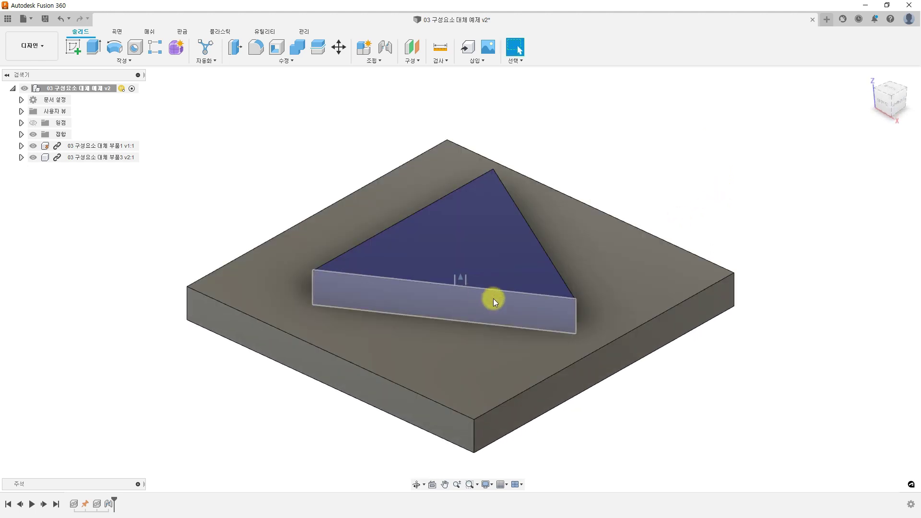
drag(496, 306, 522, 287)
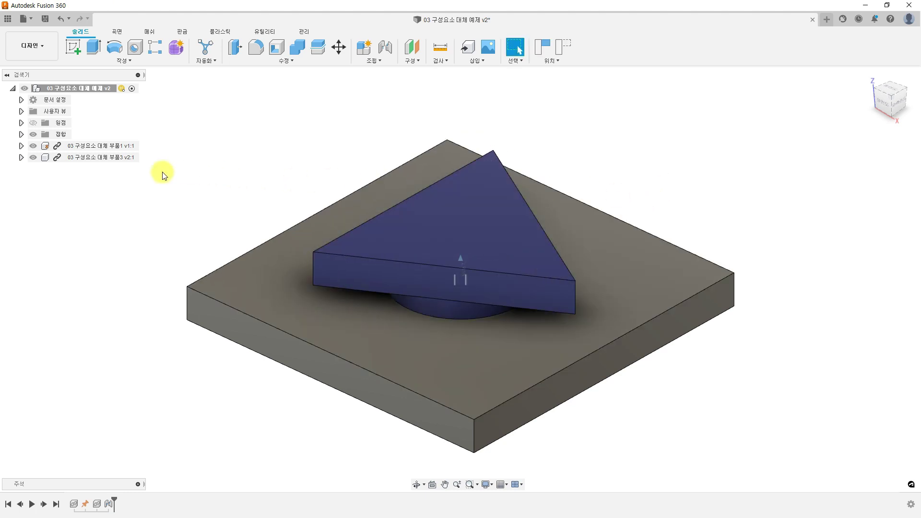
right_click(102, 158)
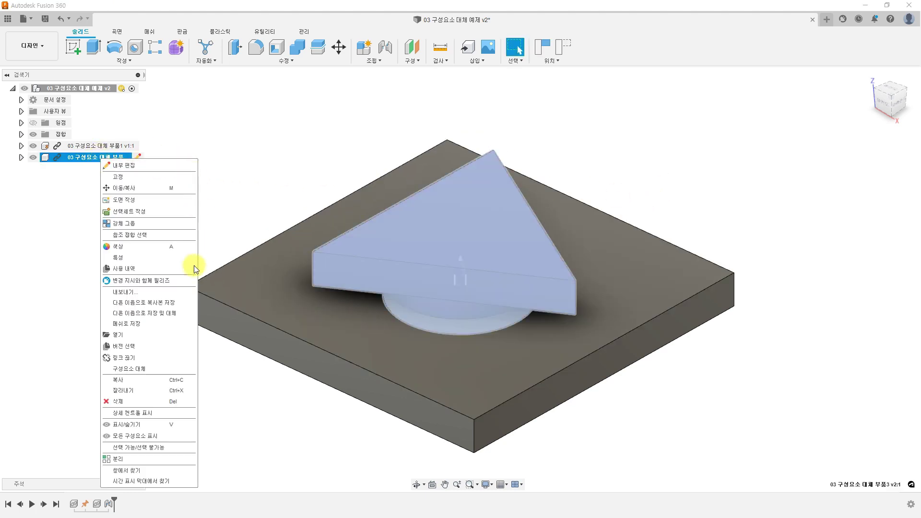
click(144, 369)
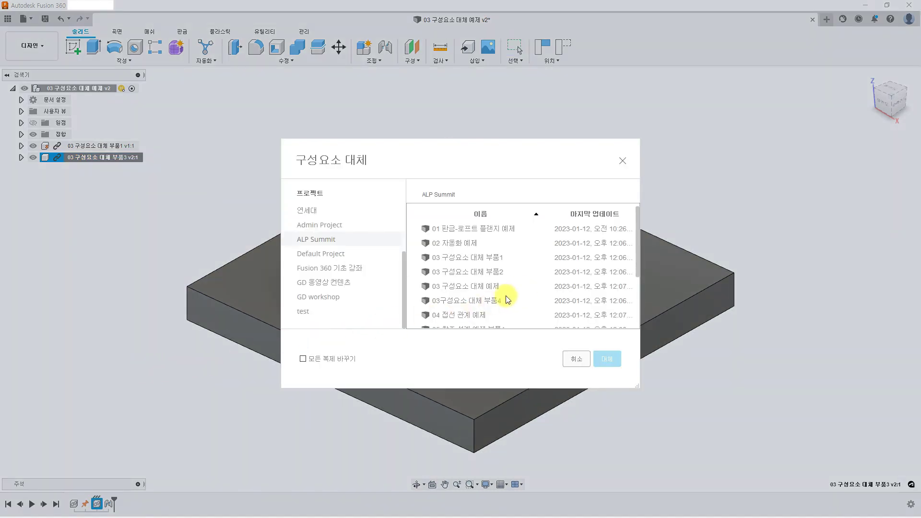
click(494, 301)
click(606, 360)
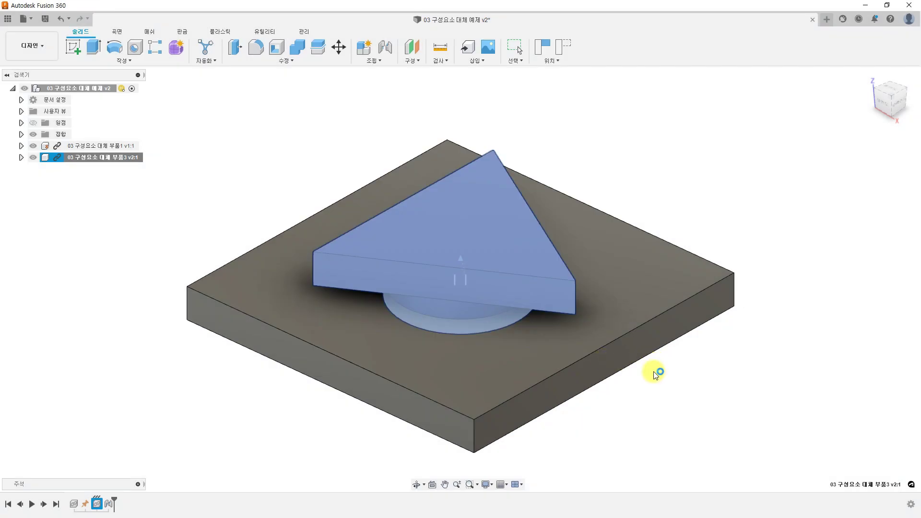
Slide the red square part slightly higher along its joint and expand the design's joints (접합) folder
click(570, 148)
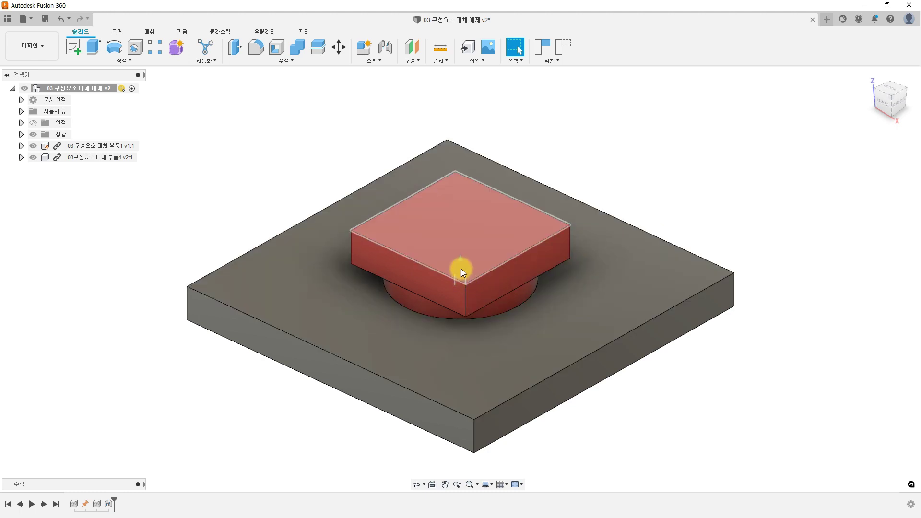
mouse_move(477, 289)
mouse_down()
mouse_move(483, 211)
mouse_move(490, 283)
mouse_up()
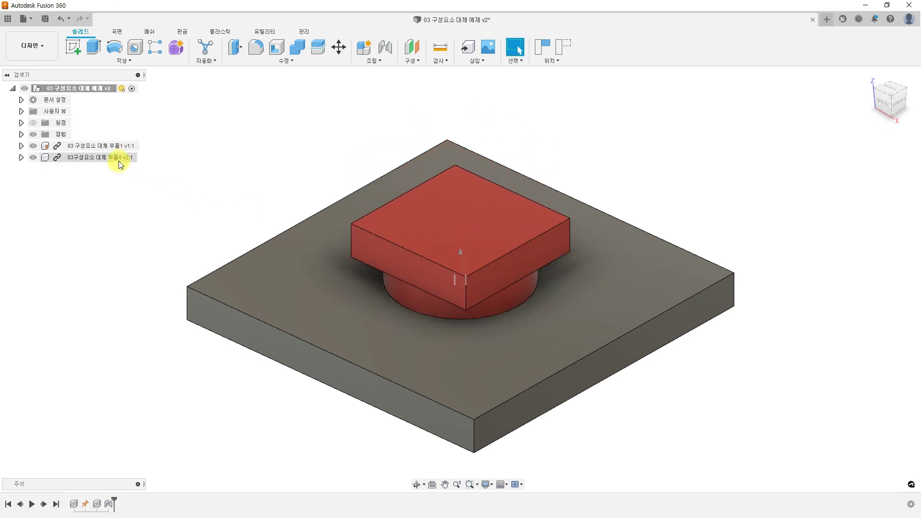
click(22, 133)
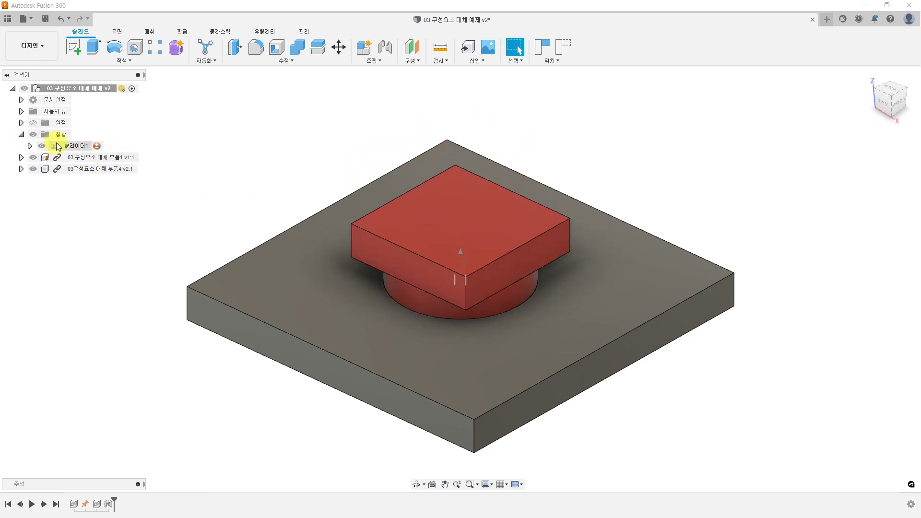
View the motion limit settings of the slider joint 슬라이더1 and close them without changes
click(100, 148)
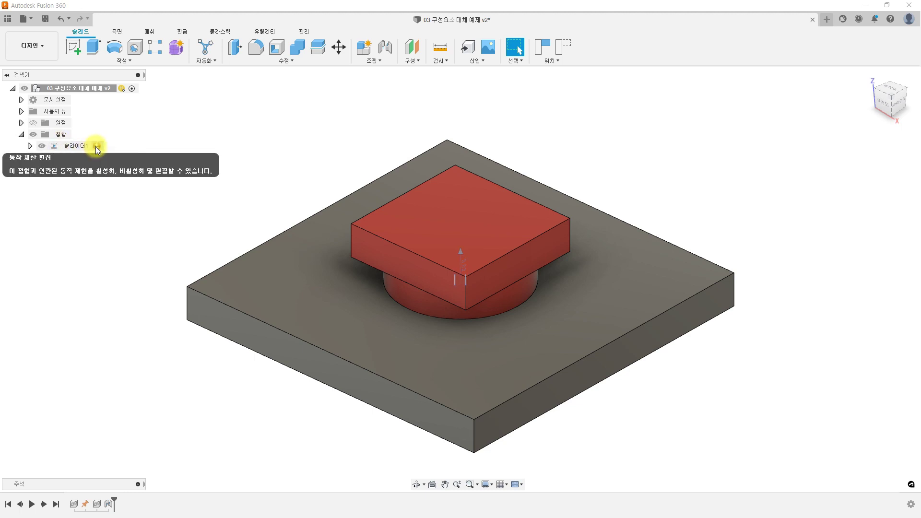
click(96, 146)
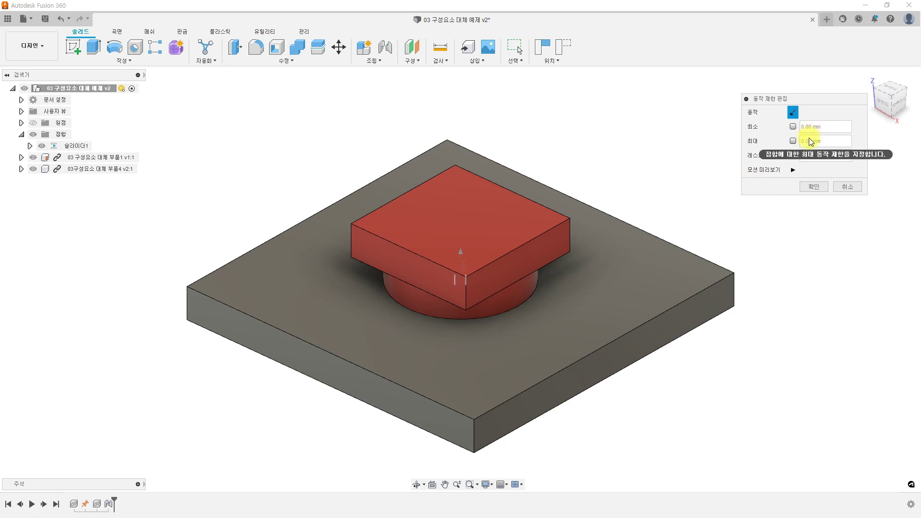
click(847, 186)
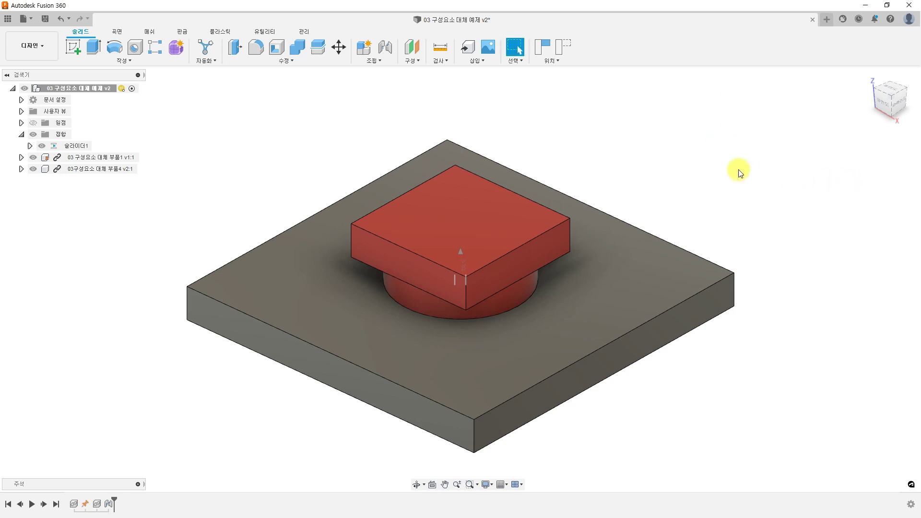
Delete the slider joint 슬라이더1 and move the red square part away from the plate
right_click(75, 149)
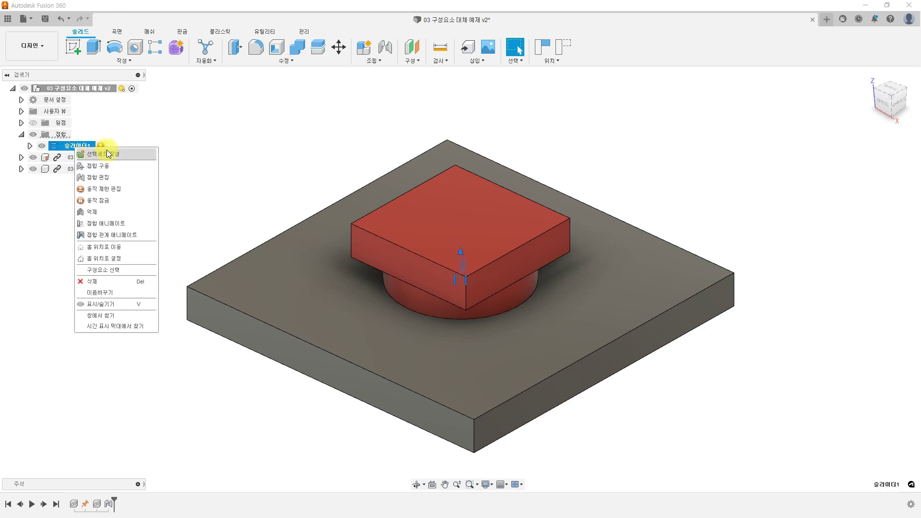
click(236, 161)
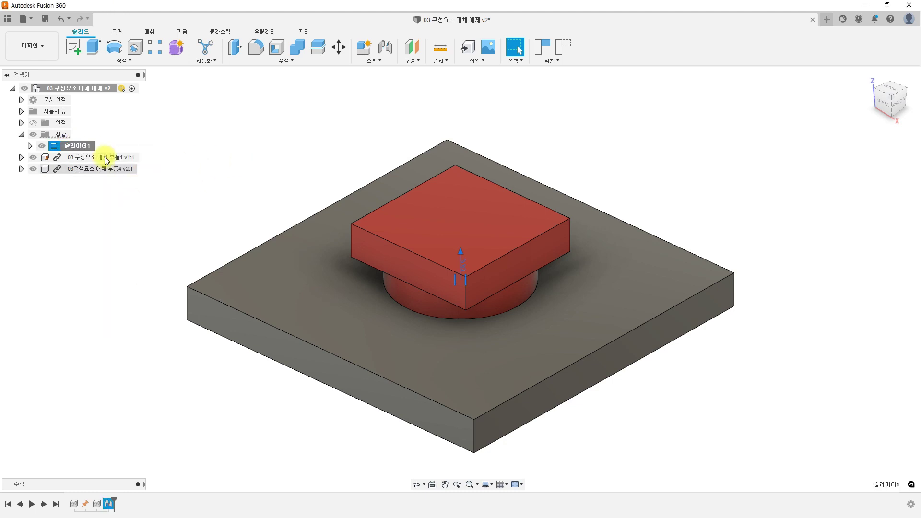
right_click(76, 153)
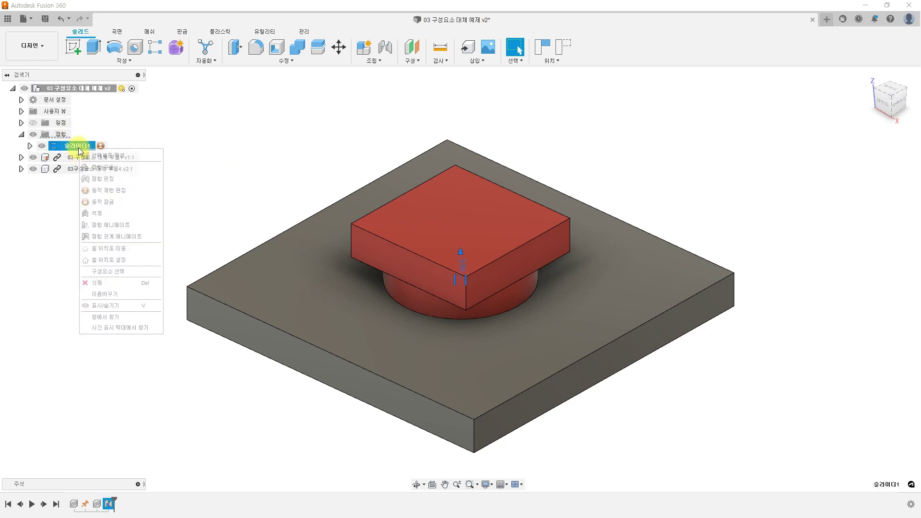
click(110, 281)
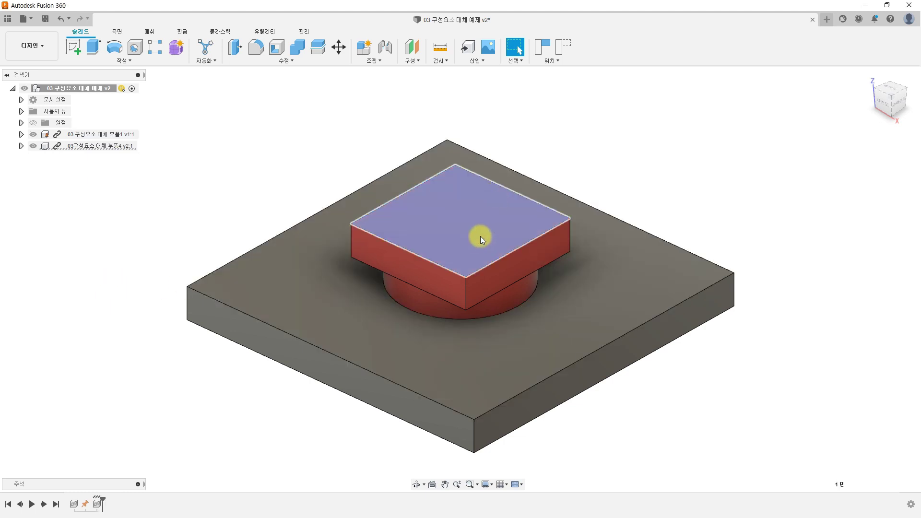
drag(480, 236, 786, 119)
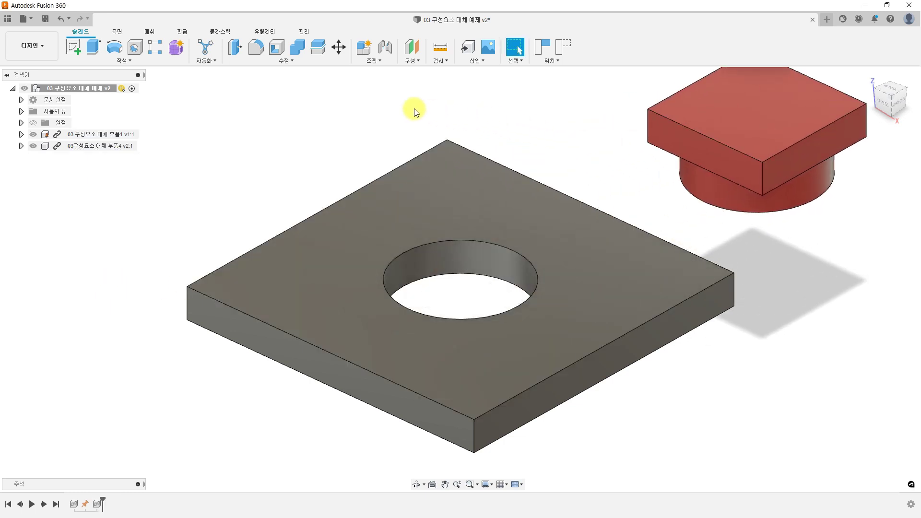
Start a joint from the circle centre on the underside of the red part's square flange to the upper centre of the plate's hole
click(385, 48)
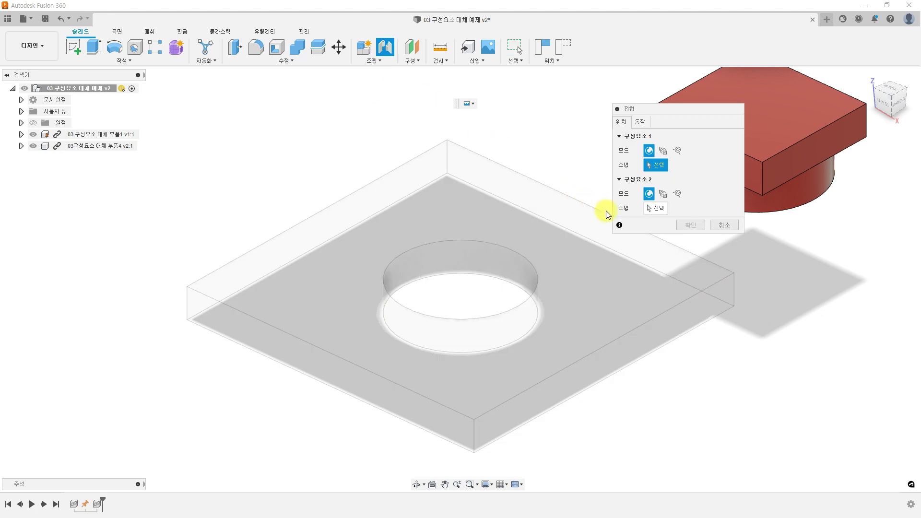
shift+middle_drag(795, 292, 789, 230)
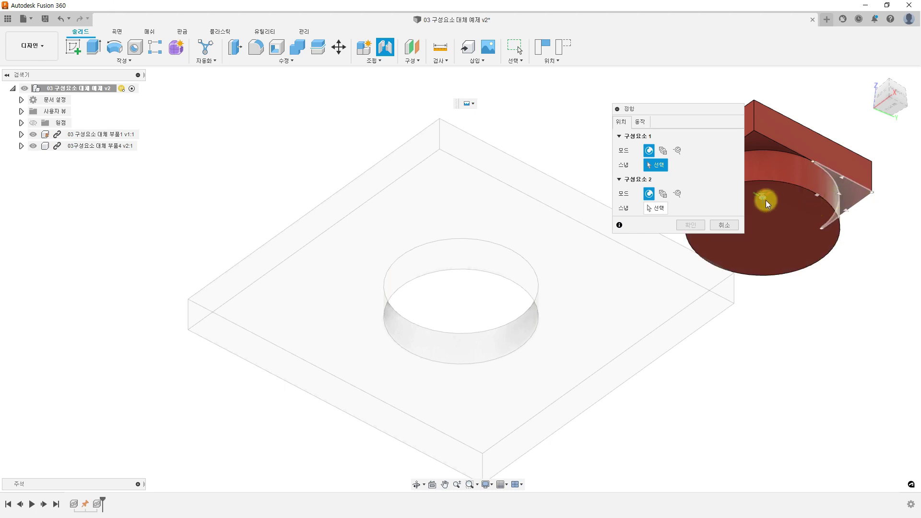
click(764, 198)
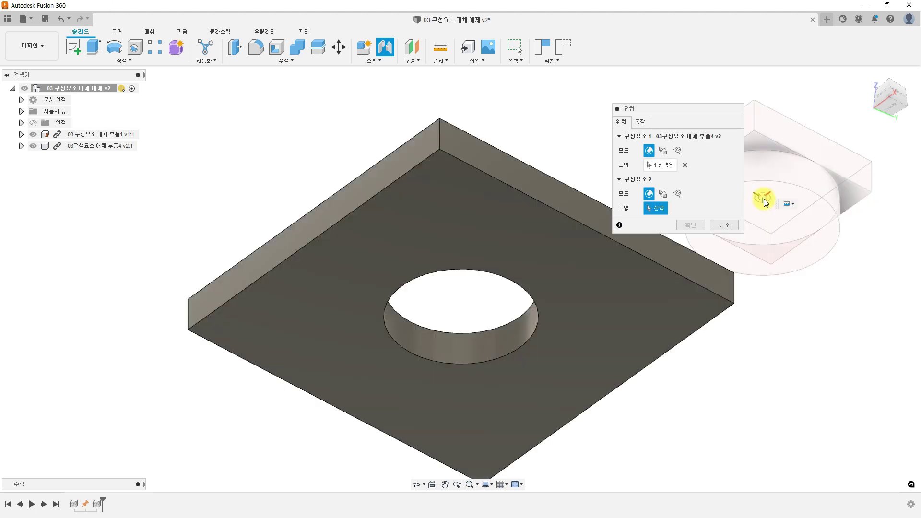
shift+middle_drag(491, 157, 504, 392)
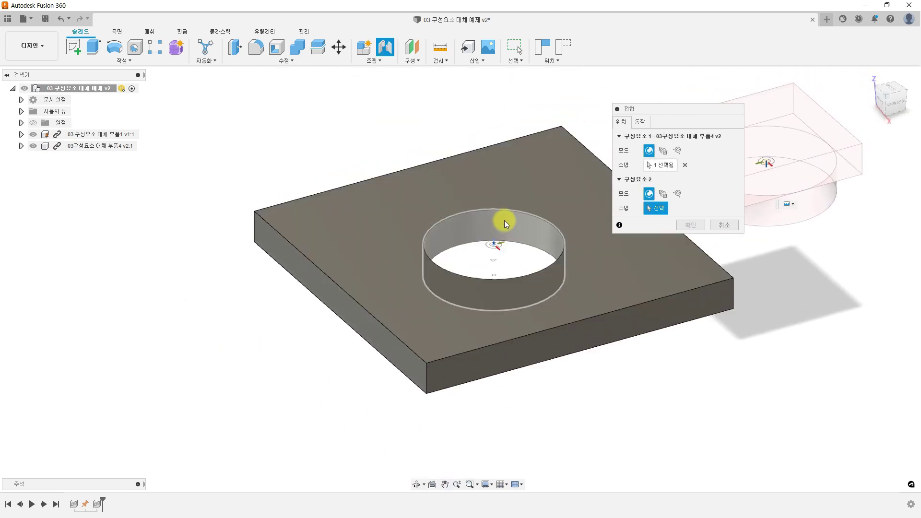
click(493, 250)
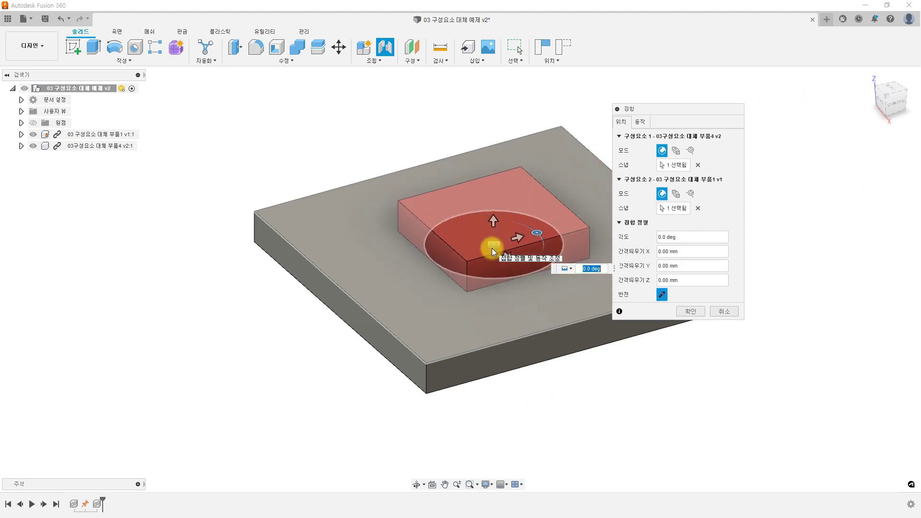
Make the joint a slider along the Z axis with motion limits of 0 to 5 mm, and slide the red part upward to test it
click(640, 122)
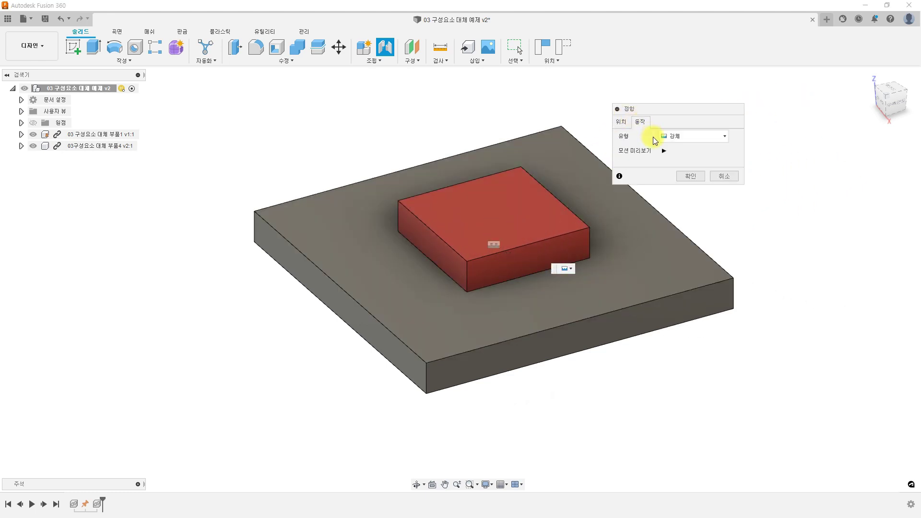
click(699, 143)
click(681, 162)
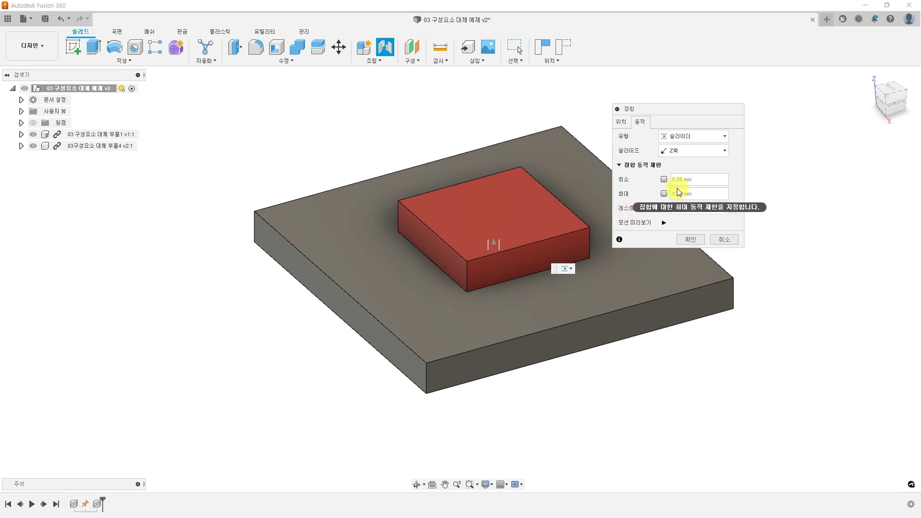
click(664, 179)
click(664, 194)
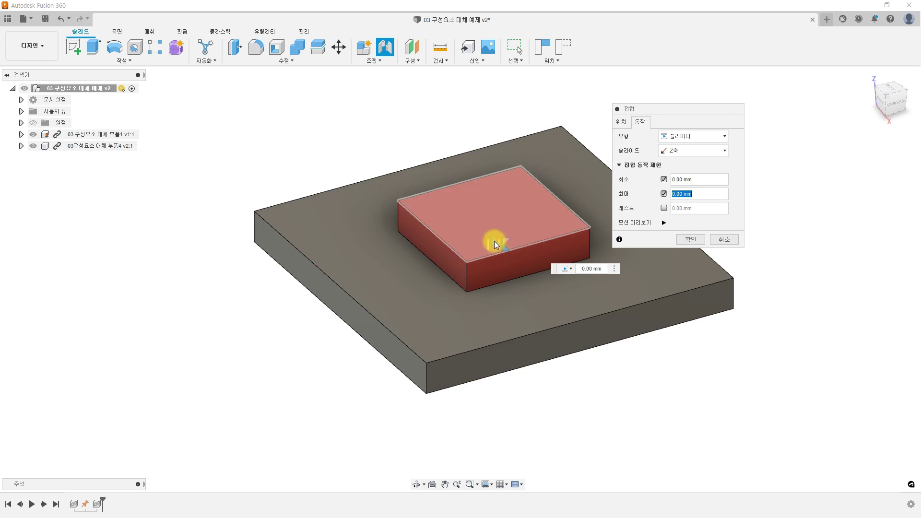
mouse_move(495, 245)
mouse_down()
mouse_move(496, 173)
mouse_move(506, 251)
mouse_up()
drag(699, 181, 644, 178)
text(0)
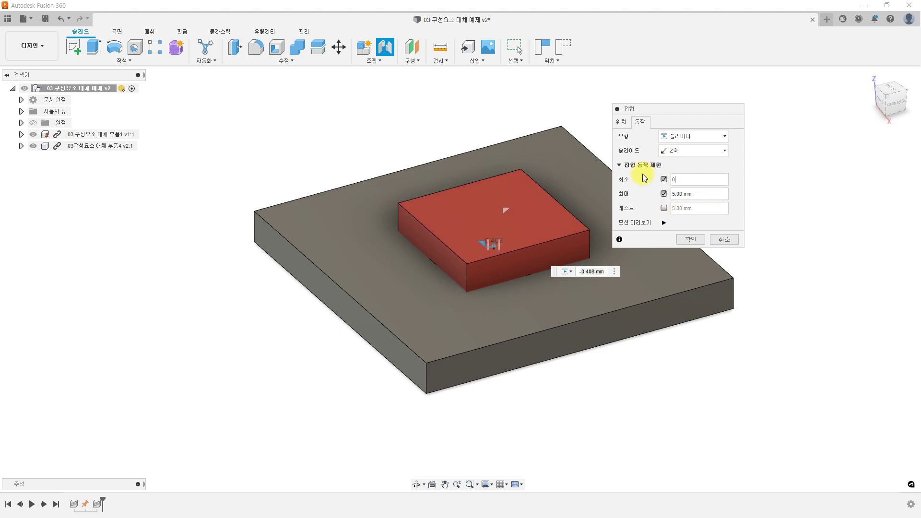
key(Tab)
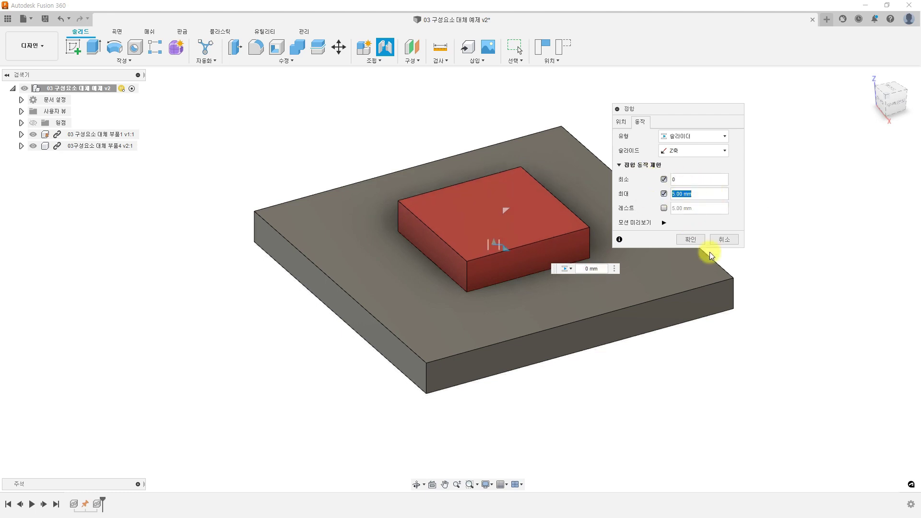
click(694, 239)
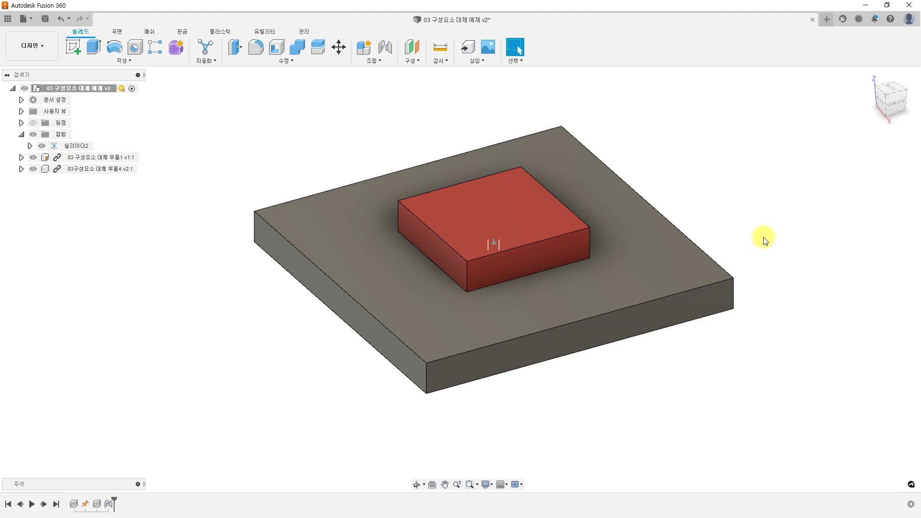
click(74, 146)
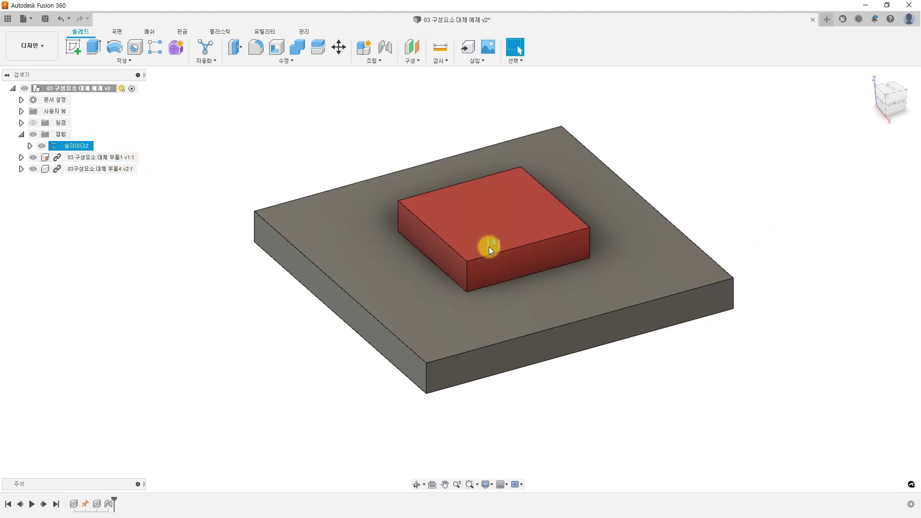
drag(502, 256, 520, 201)
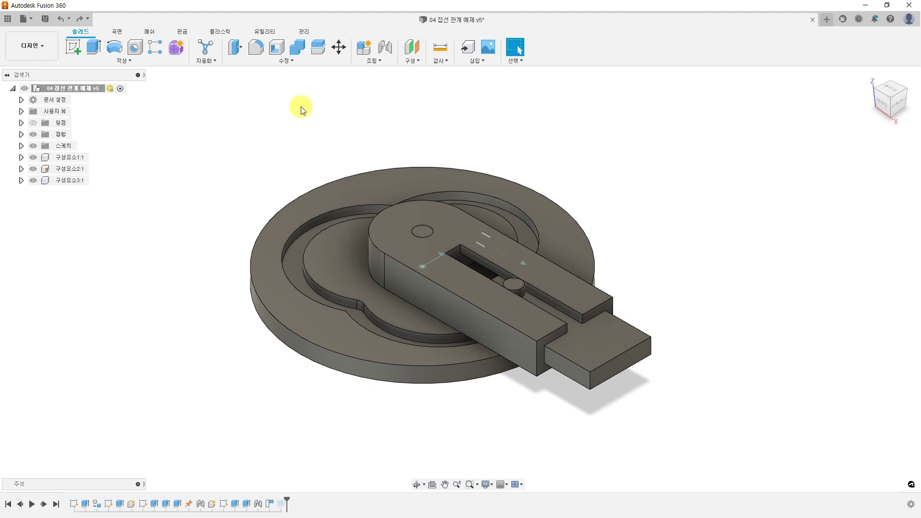
In the 04 접선 관계 예제 design, enable contact sets and create one between the sliding block and the grooved disc
click(380, 60)
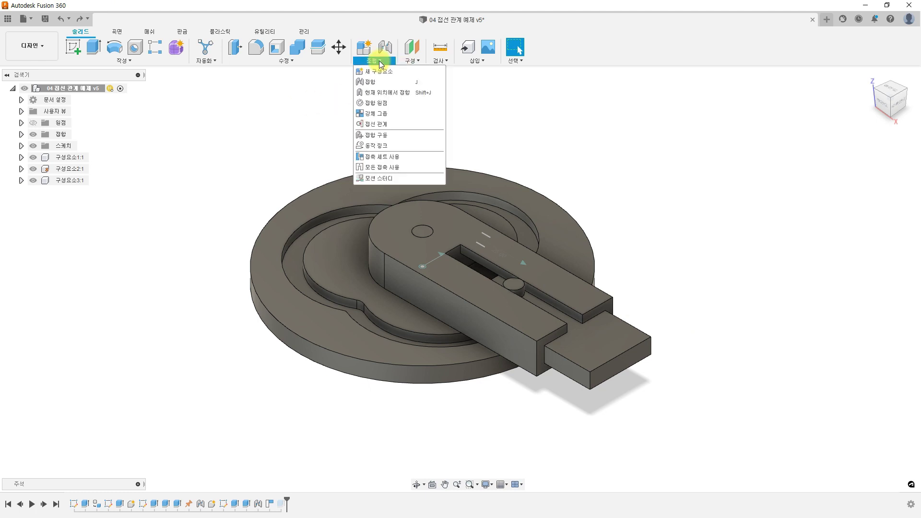
click(399, 157)
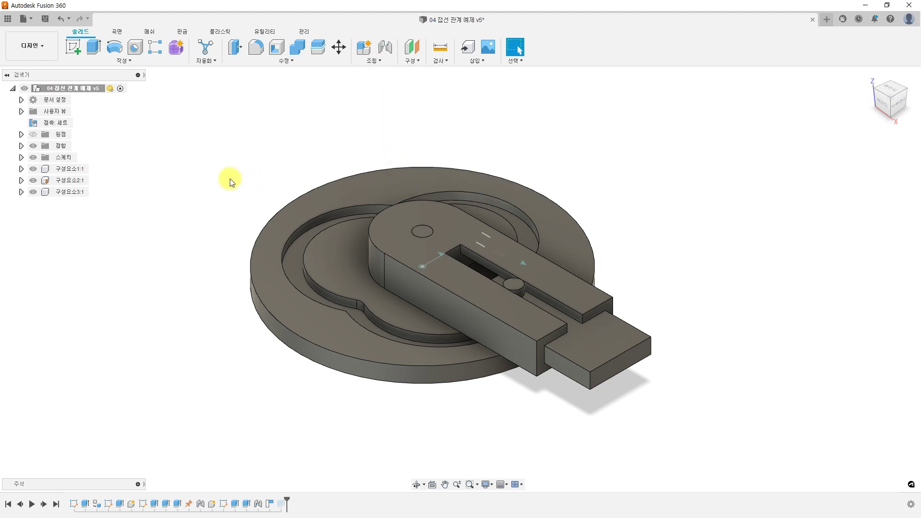
right_click(64, 126)
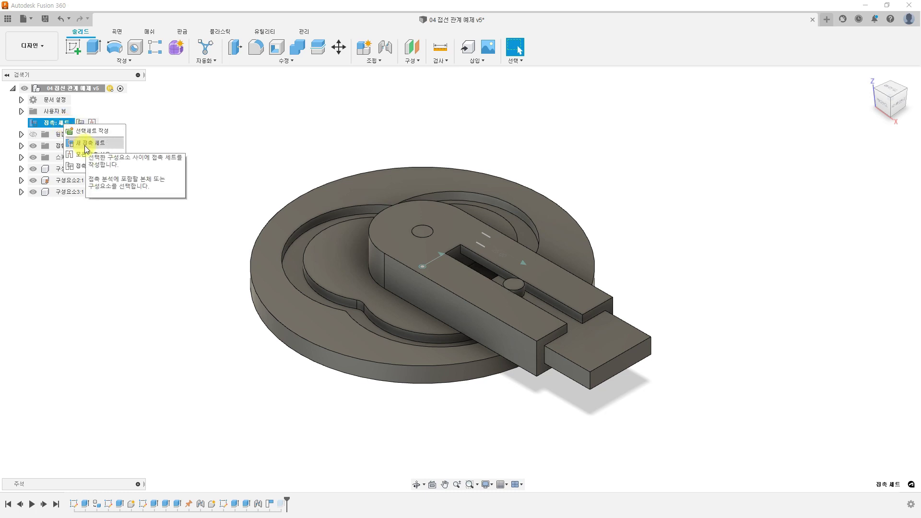
click(86, 144)
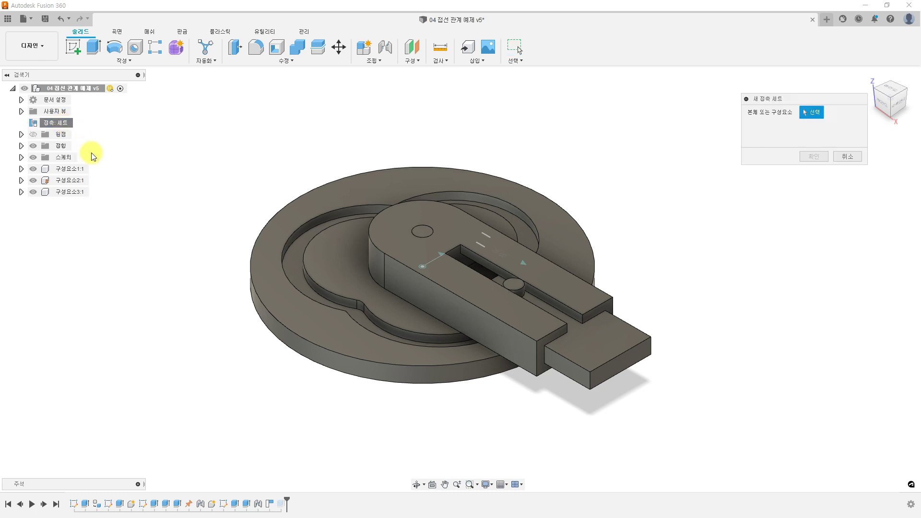
click(594, 354)
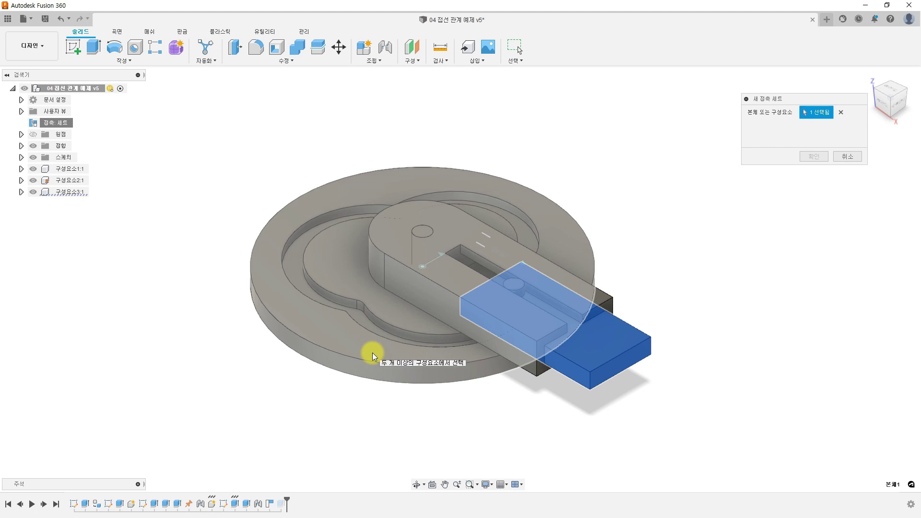
click(373, 354)
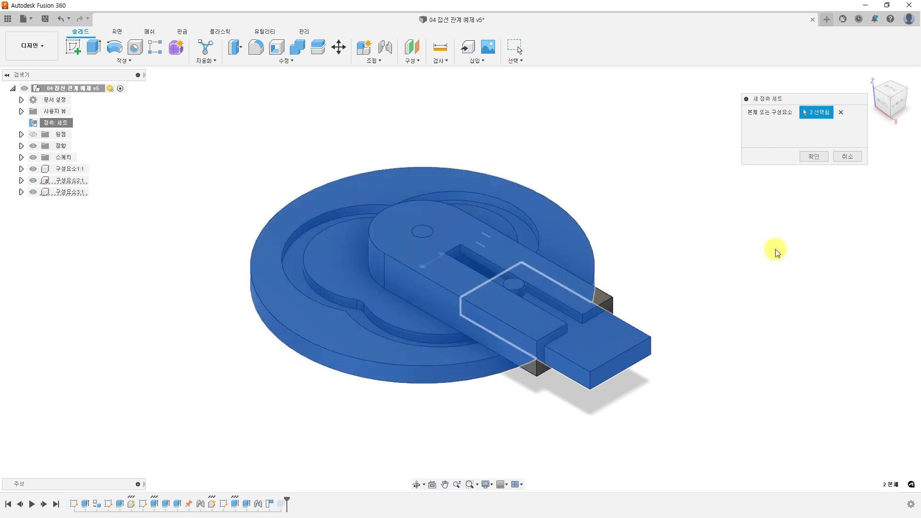
click(817, 157)
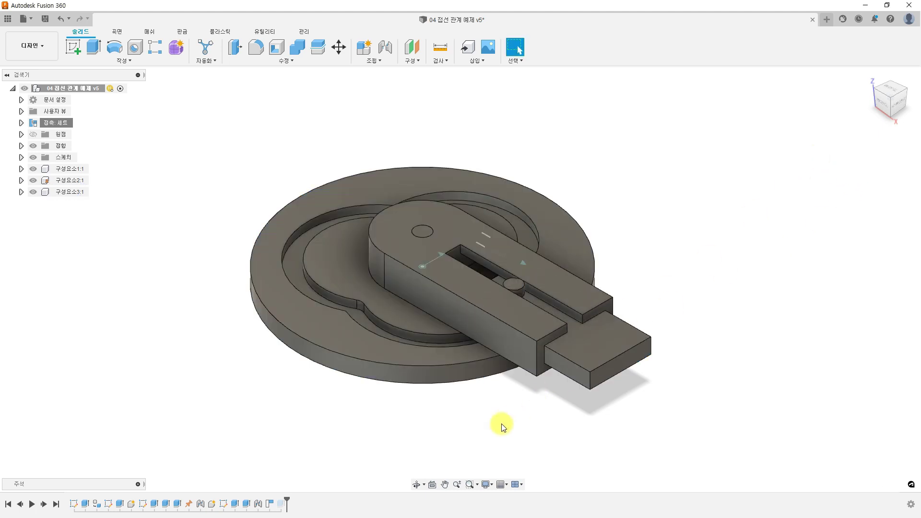
Swing the arm around its pivot in the top view to test the contact, and undo the movement and the contact set
click(891, 88)
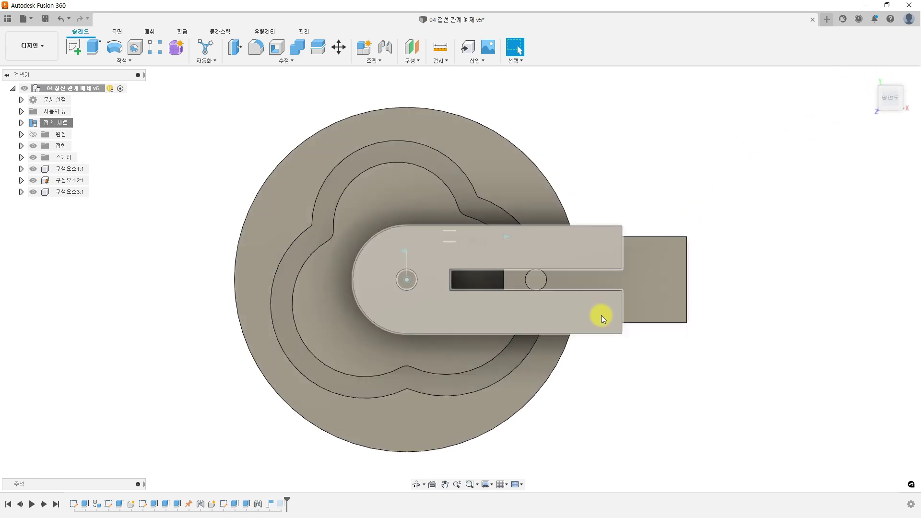
mouse_move(600, 315)
mouse_down()
mouse_move(578, 366)
mouse_move(461, 405)
mouse_move(368, 382)
mouse_move(304, 275)
mouse_move(354, 144)
mouse_move(504, 197)
mouse_move(542, 290)
mouse_move(518, 376)
mouse_move(586, 315)
mouse_up()
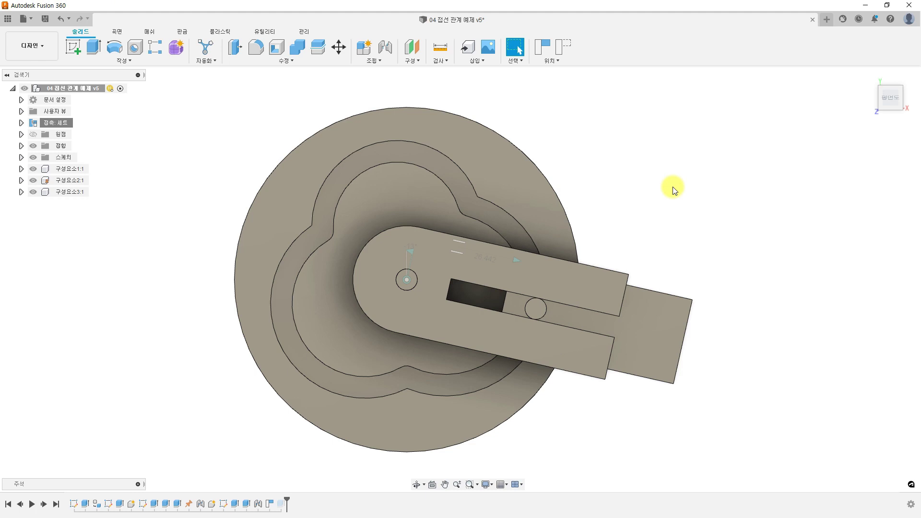
key(ctrl+z)
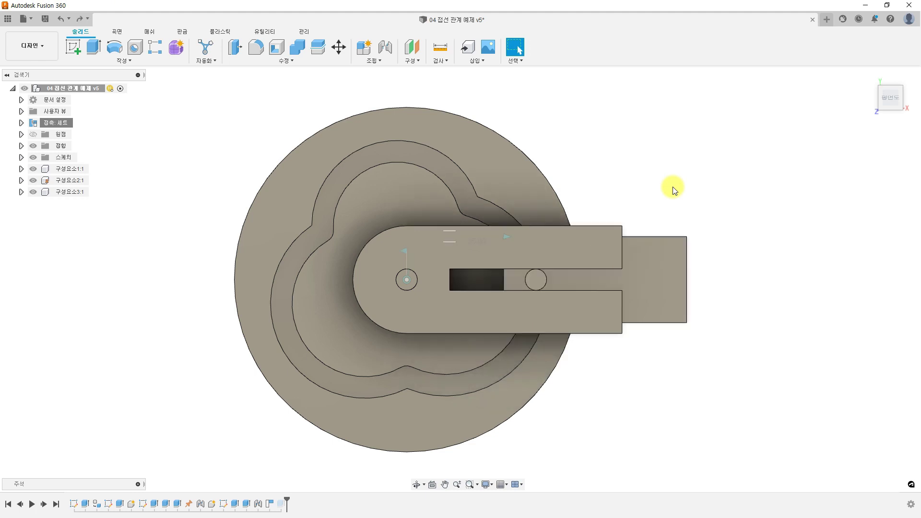
key(ctrl+z)
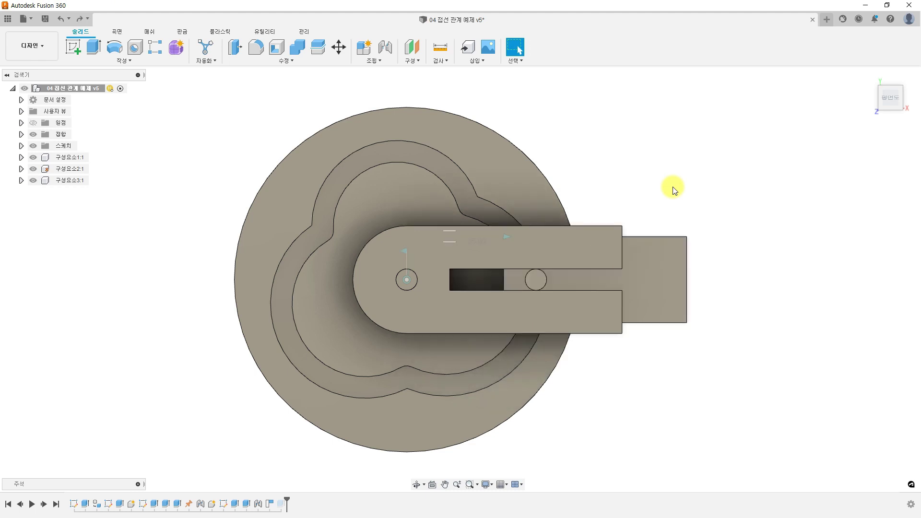
Restore the home view and unsuppress the last extrude feature in the design's history
click(869, 76)
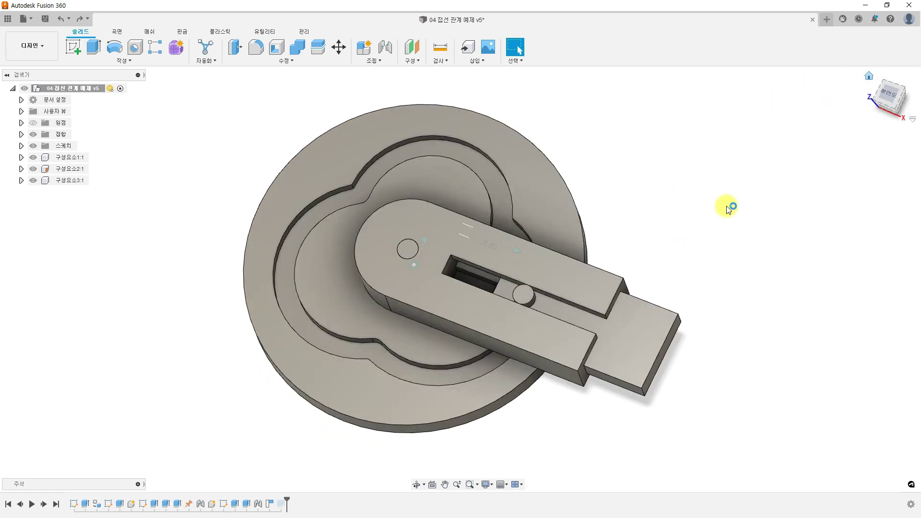
right_click(282, 502)
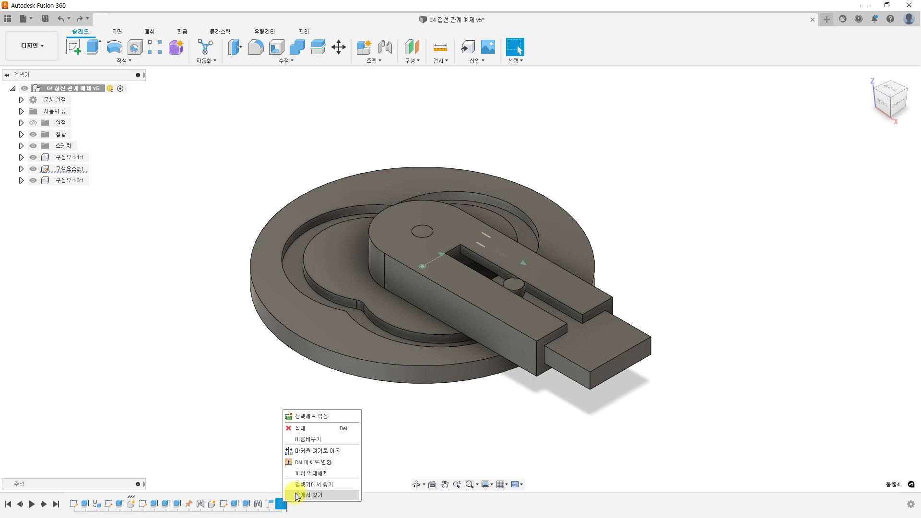
click(317, 473)
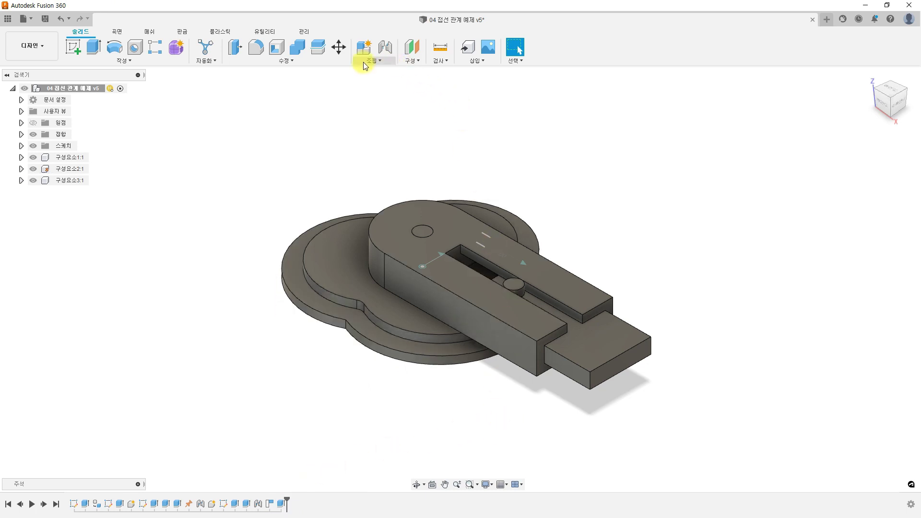
Enable contact sets and create a new contact set between the sliding block and the grooved disc
click(377, 62)
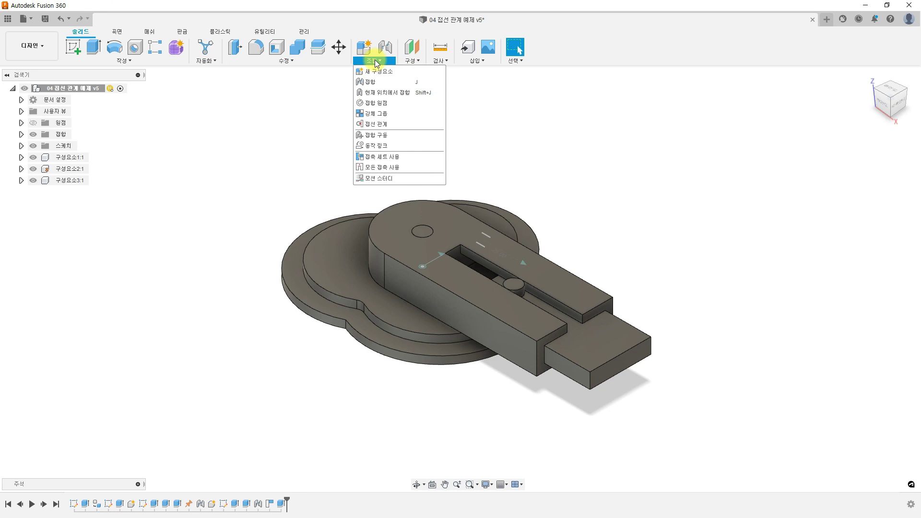
click(382, 160)
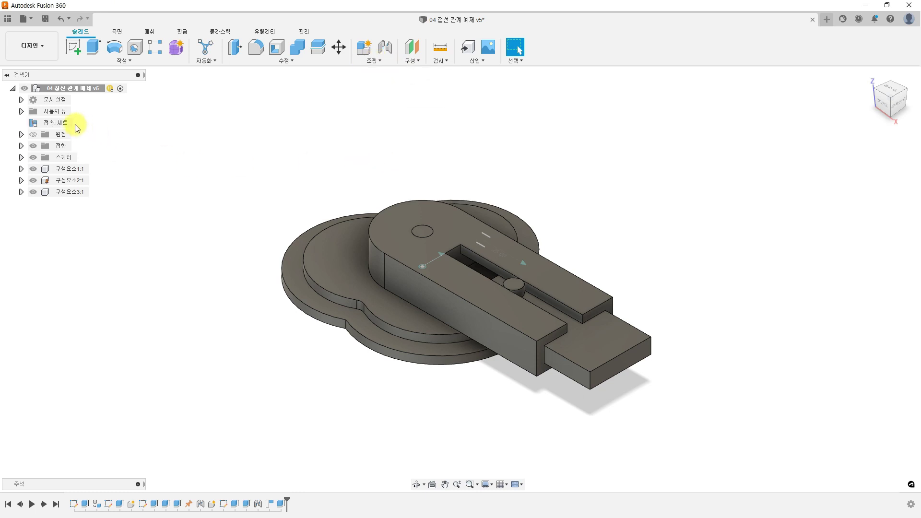
click(70, 123)
right_click(70, 122)
click(102, 143)
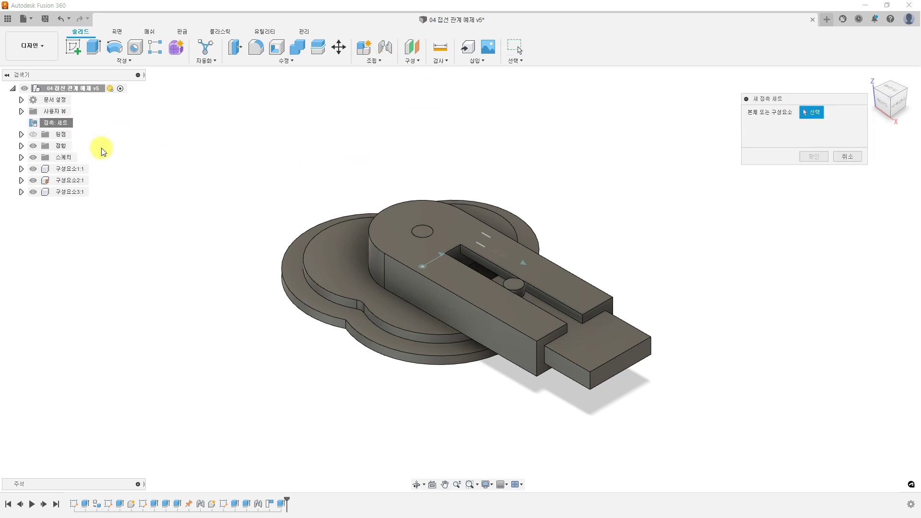
click(600, 353)
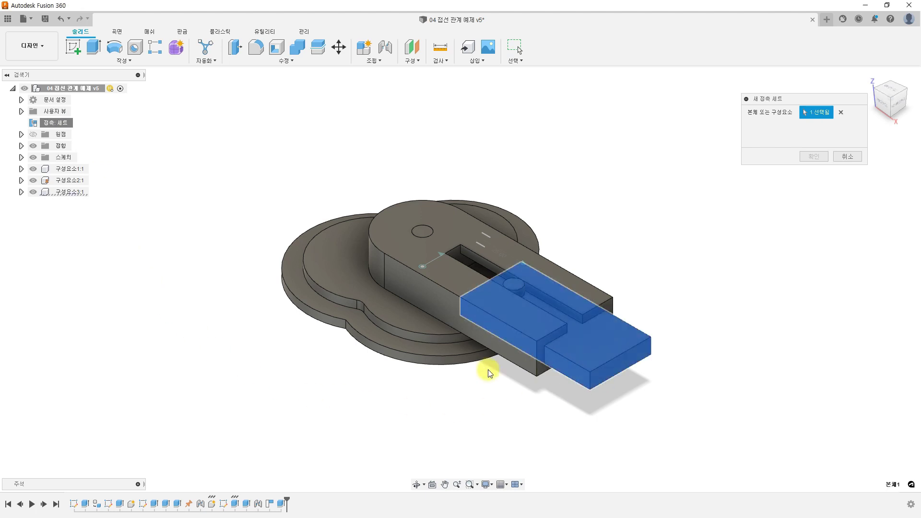
click(415, 338)
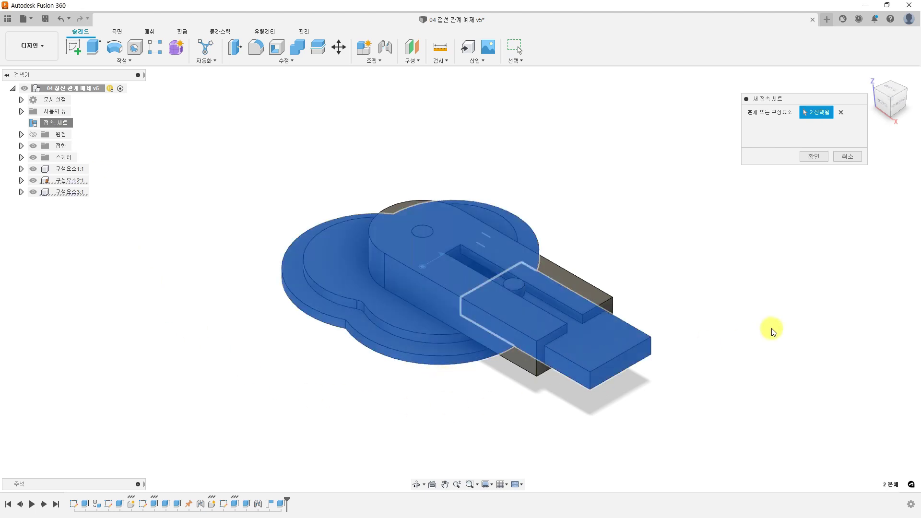
click(813, 157)
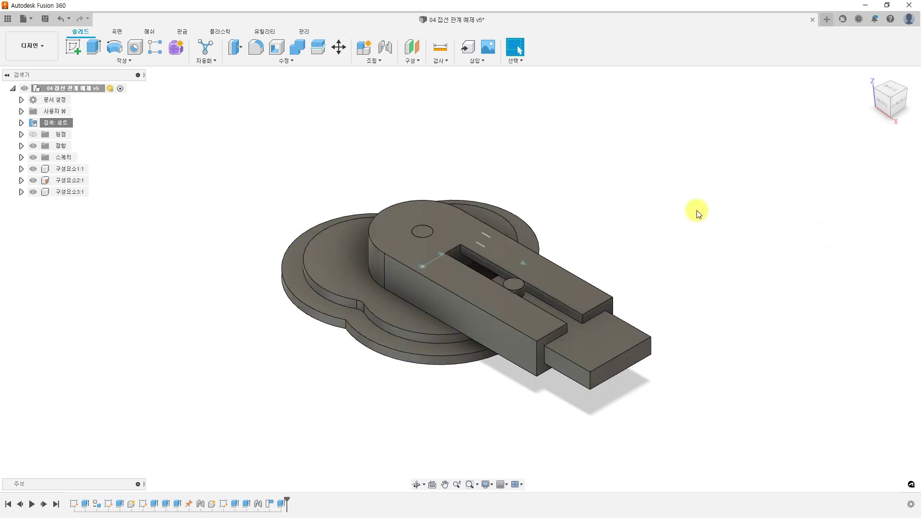
Swing the arm around its pivot in the top view to test the contact set, and undo the movement and contact set
click(885, 89)
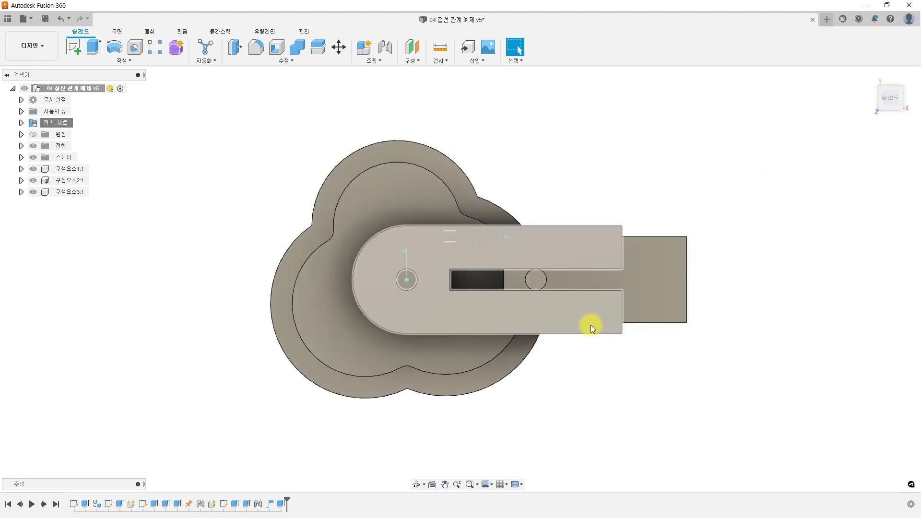
drag(591, 324, 313, 266)
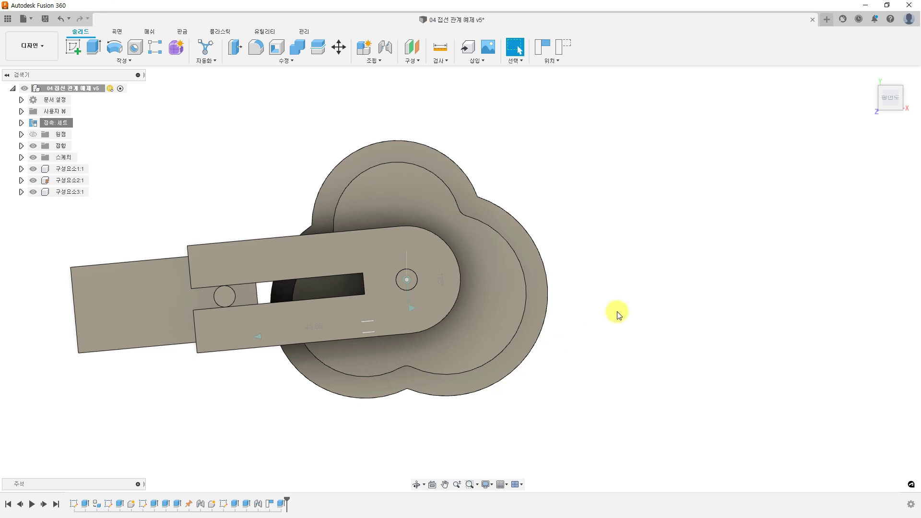
key(ctrl+z)
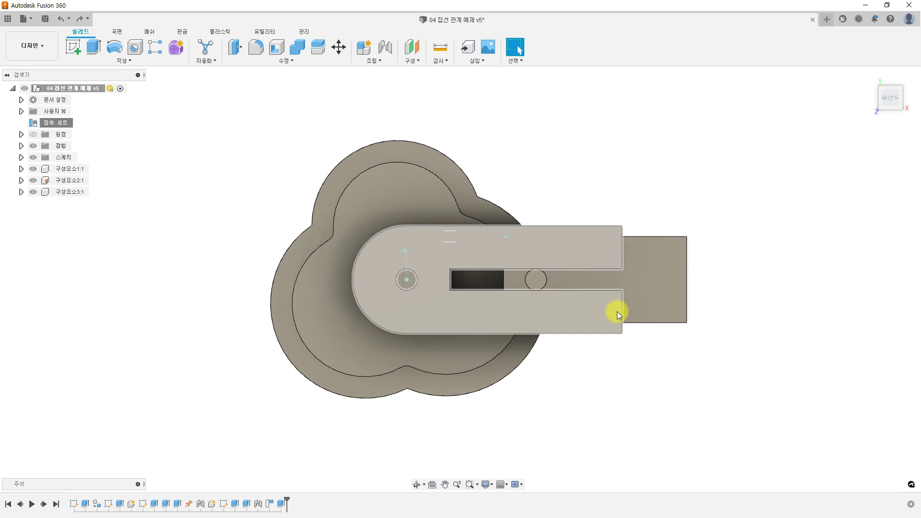
key(ctrl+z)
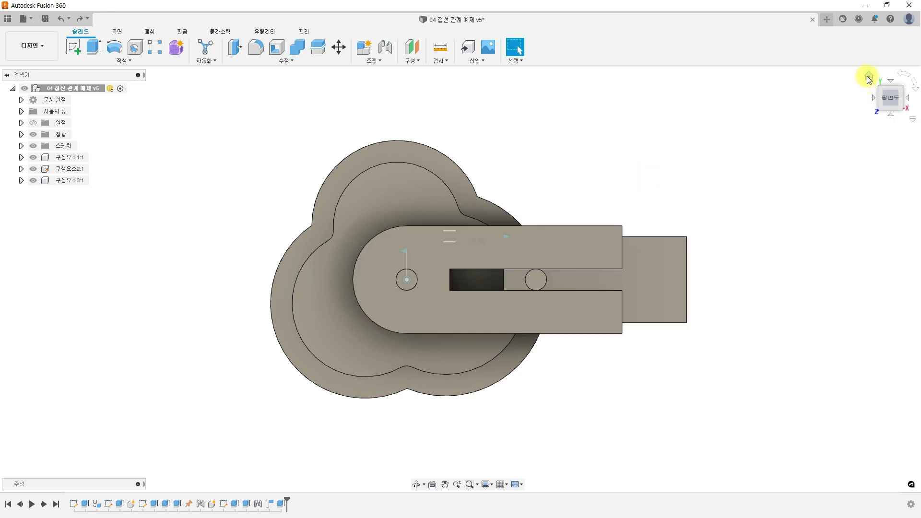
Create a tangent relationship between the sliding block's pin and the side face of the disc's raised cam profile
click(869, 78)
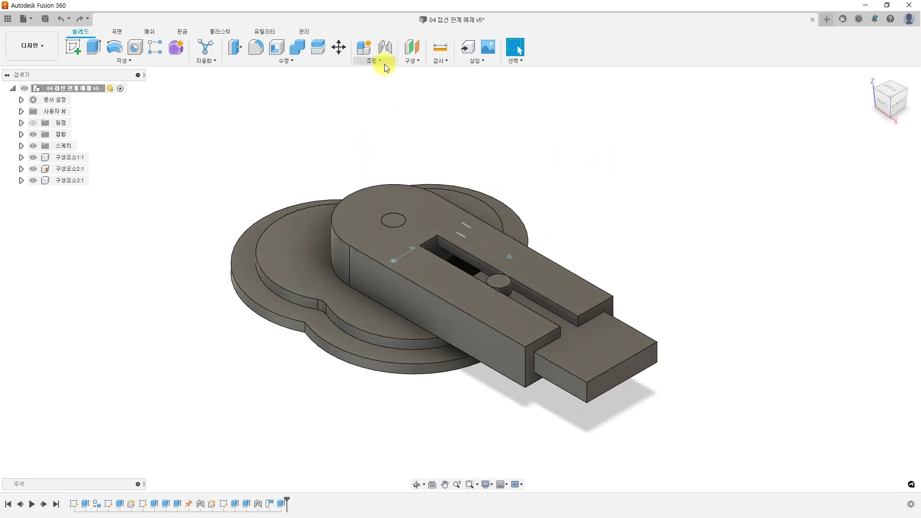
click(383, 61)
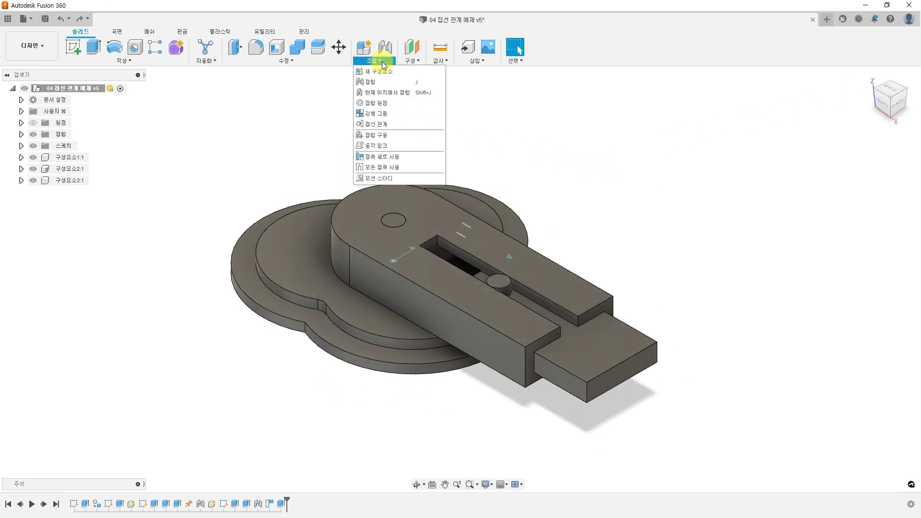
click(379, 124)
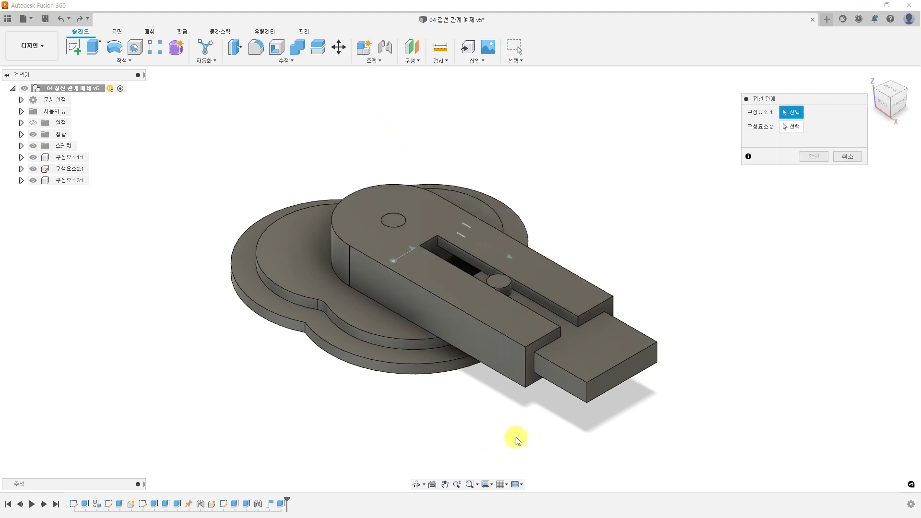
shift+middle_drag(518, 434, 418, 323)
click(509, 276)
click(418, 323)
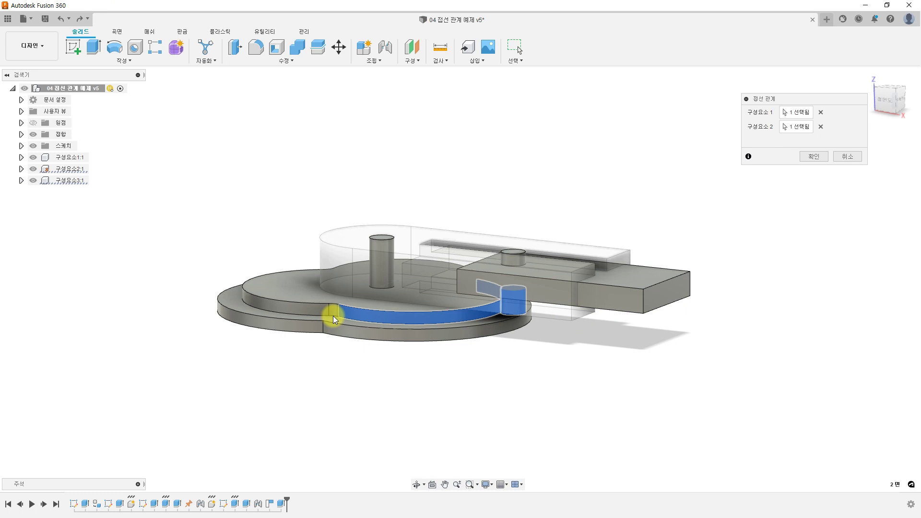
click(814, 156)
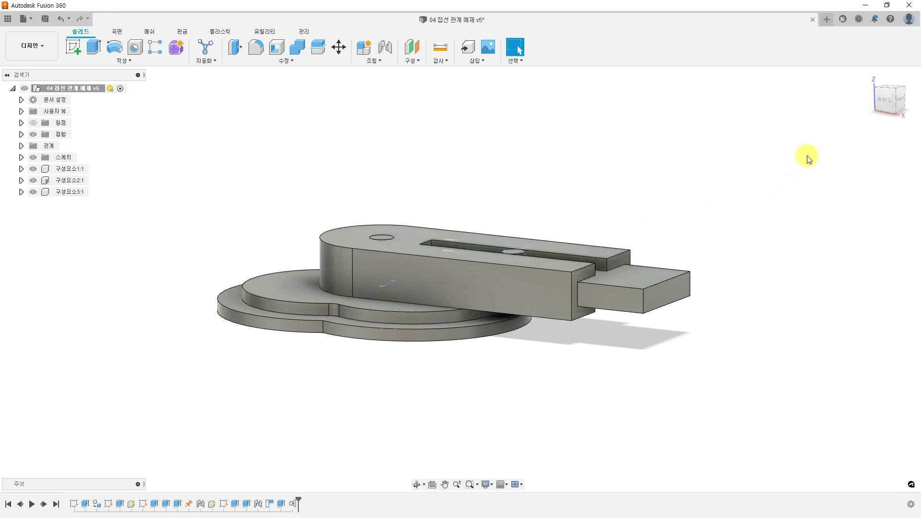
Swing the arm around its pivot in the top view to test the tangent relationship, and restore the home view
click(869, 76)
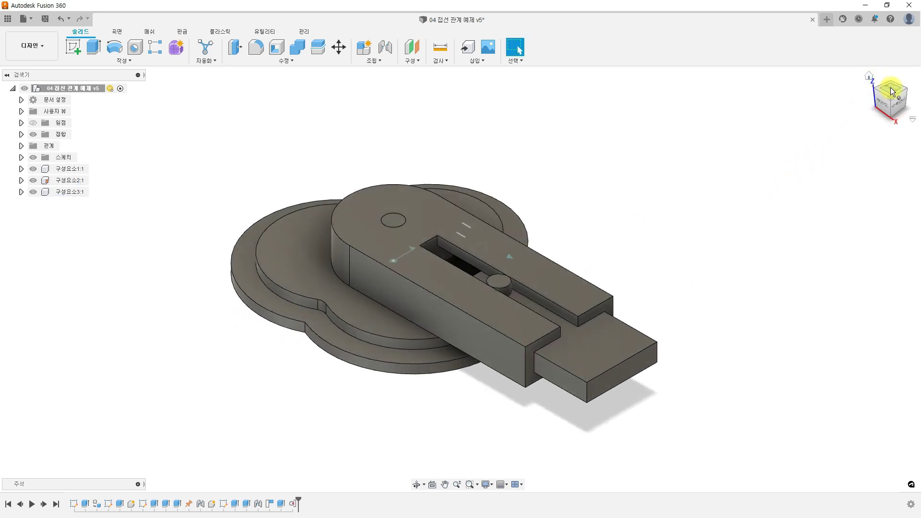
click(891, 88)
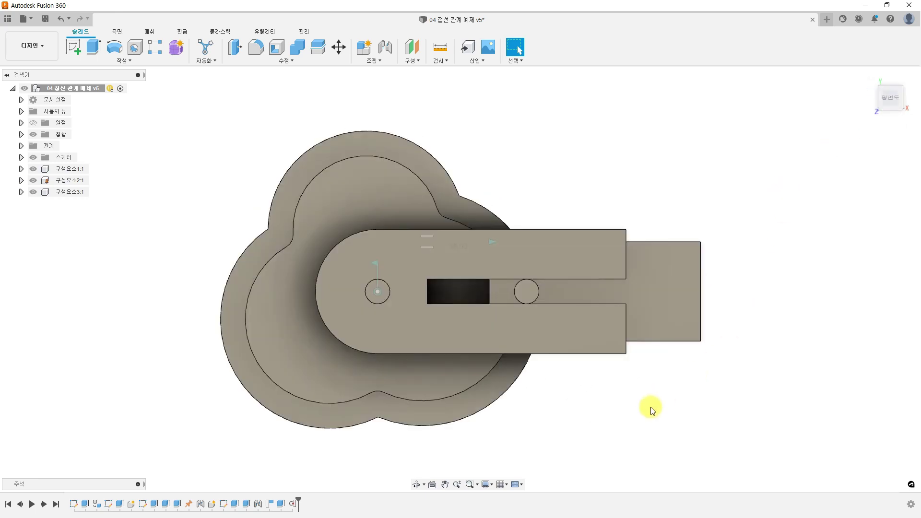
drag(593, 327, 435, 318)
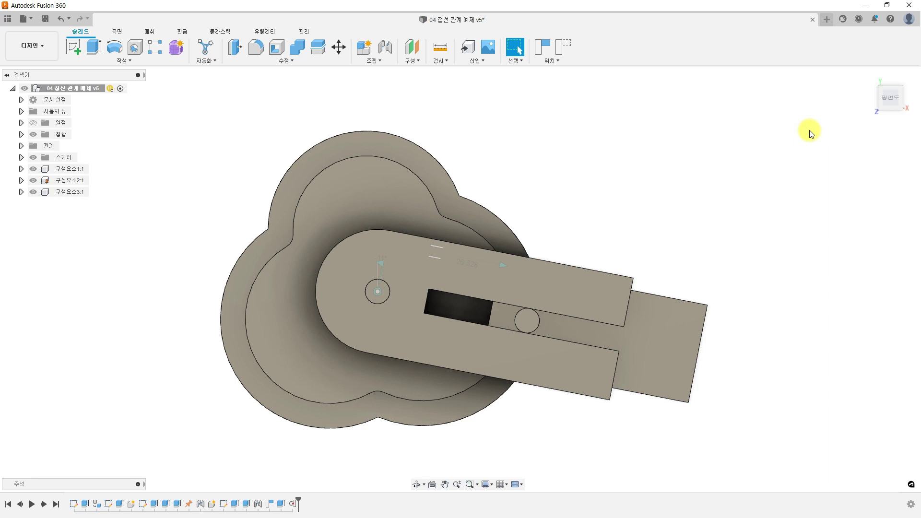
click(867, 80)
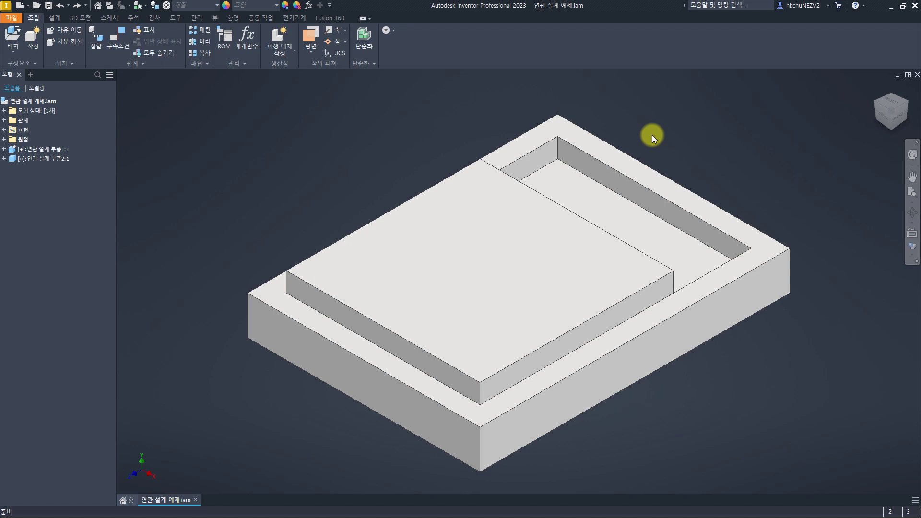
In Inventor's 연관 설계 예제.iam assembly, examine the base part, the block seated in its recess and the rectangular slot on the base's underside
click(695, 239)
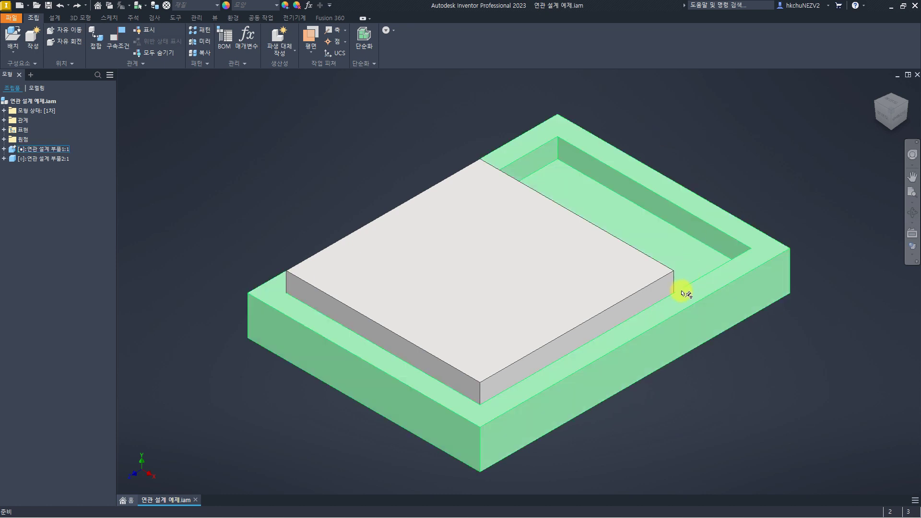
click(695, 318)
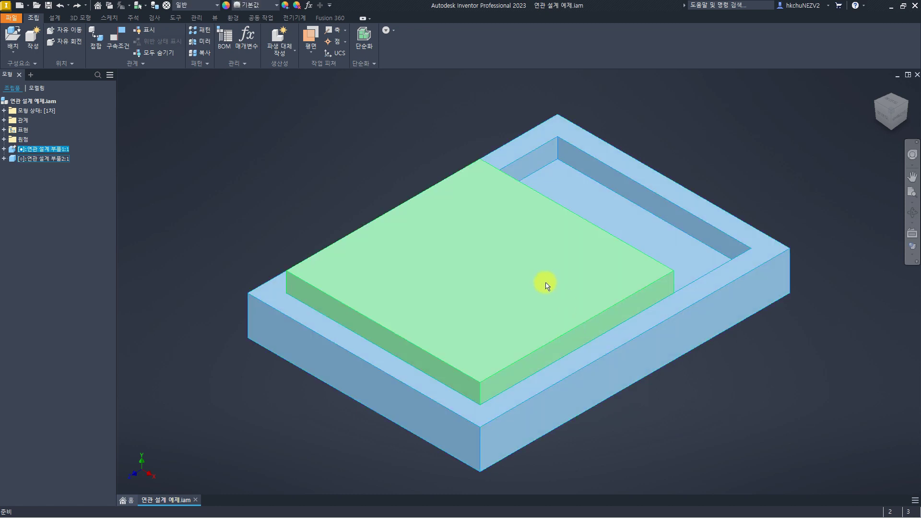
click(547, 284)
click(703, 402)
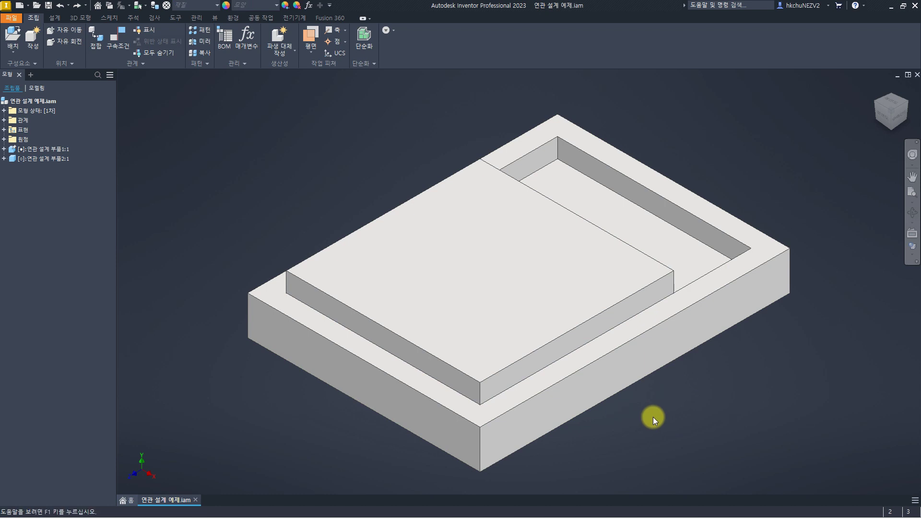
shift+middle_drag(652, 417, 654, 349)
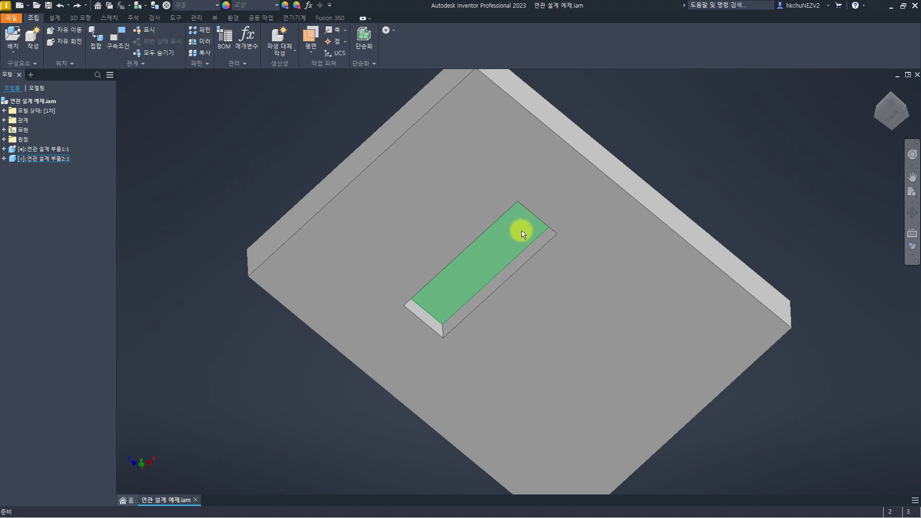
shift+middle_drag(692, 145, 689, 232)
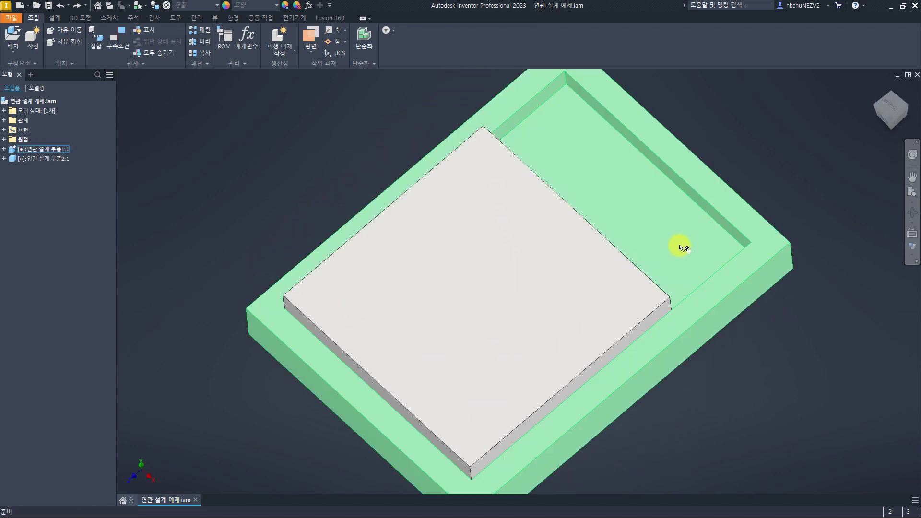
shift+middle_drag(647, 305, 633, 226)
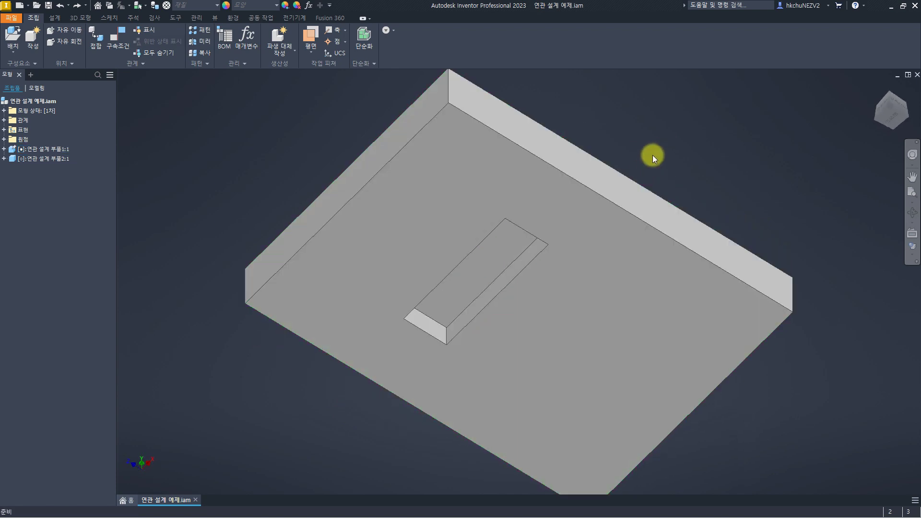
shift+middle_drag(654, 153, 657, 240)
click(529, 308)
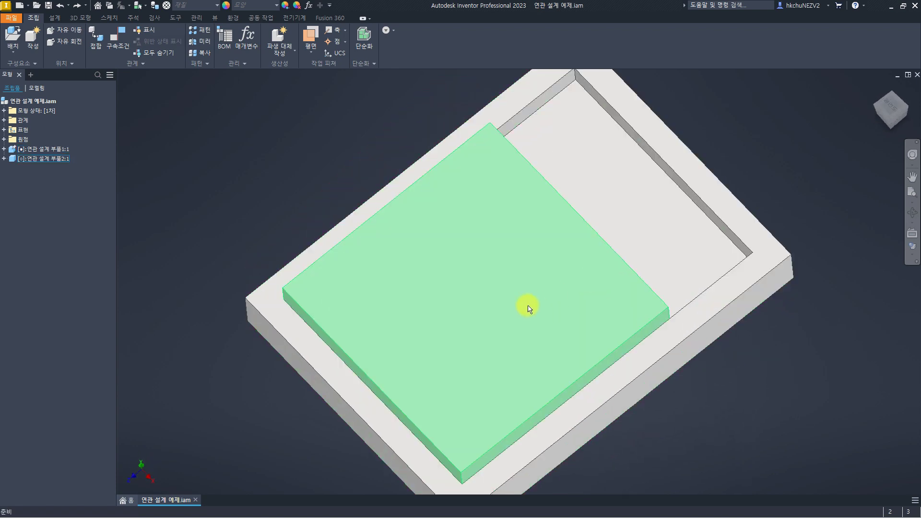
mouse_move(543, 323)
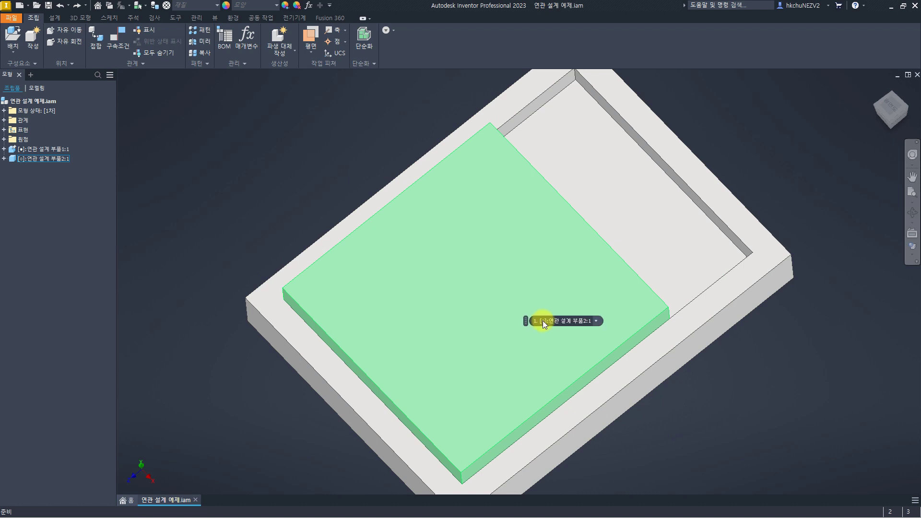
drag(510, 264, 490, 312)
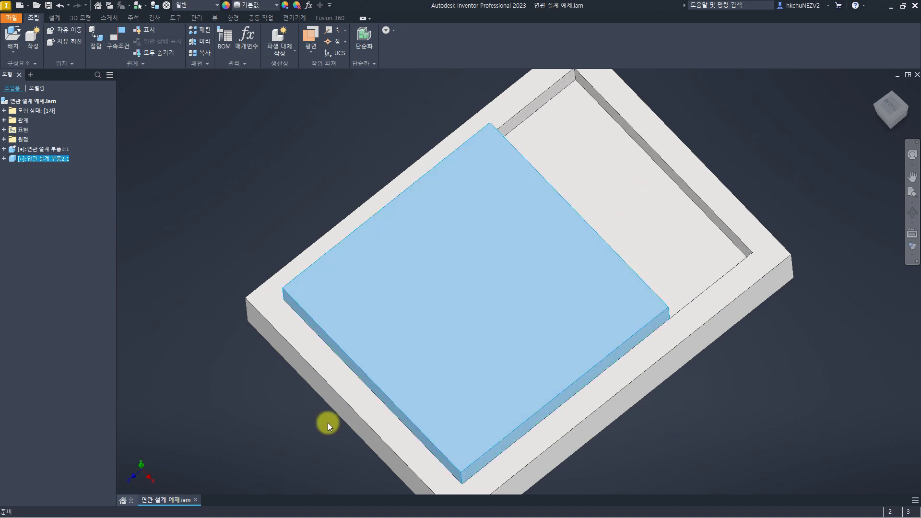
click(650, 424)
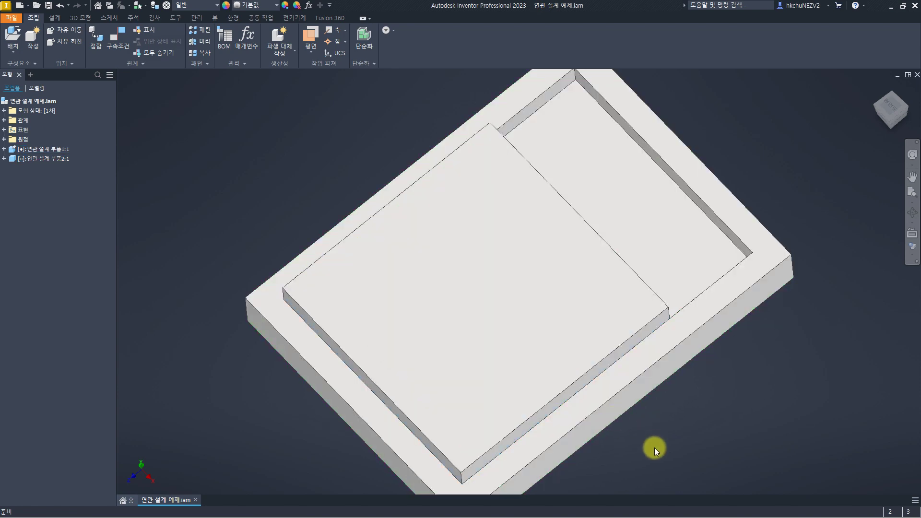
Edit the 연관 설계 부품2 part in place within the assembly and start a sketch on its underside face
shift+middle_drag(655, 447, 639, 350)
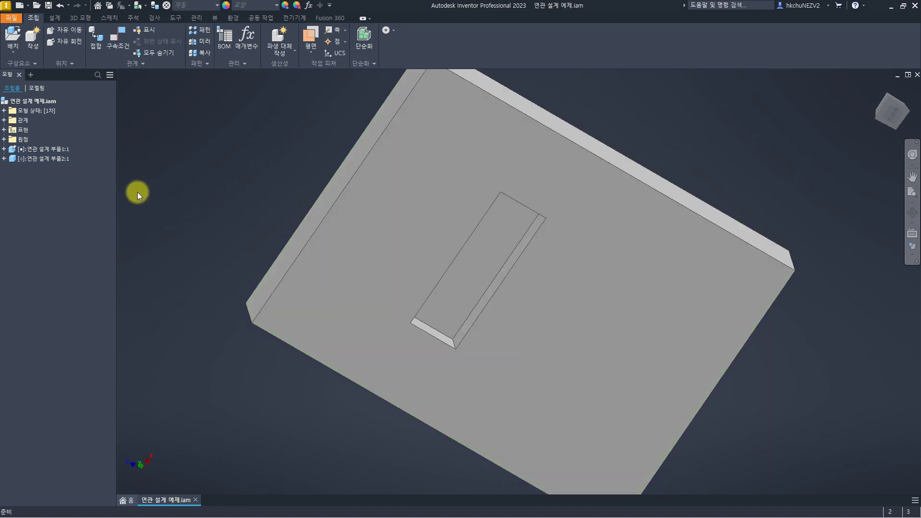
double_click(56, 160)
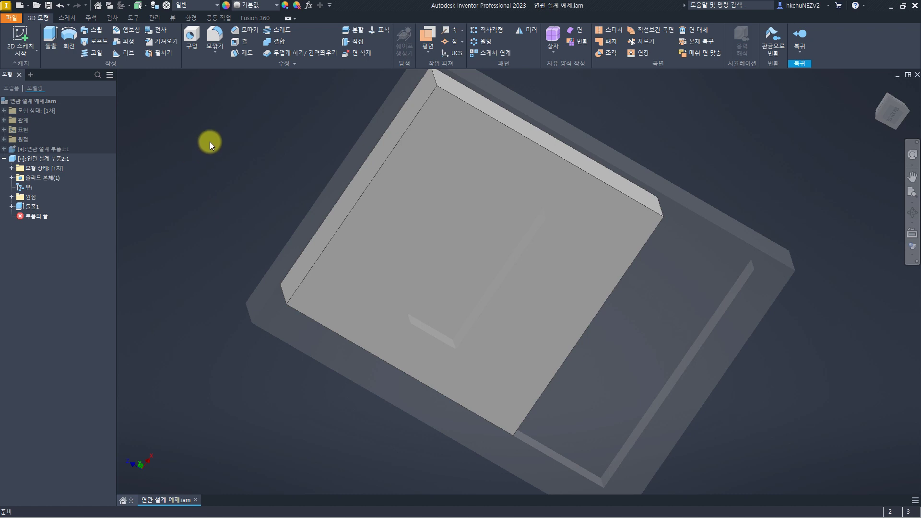
click(490, 262)
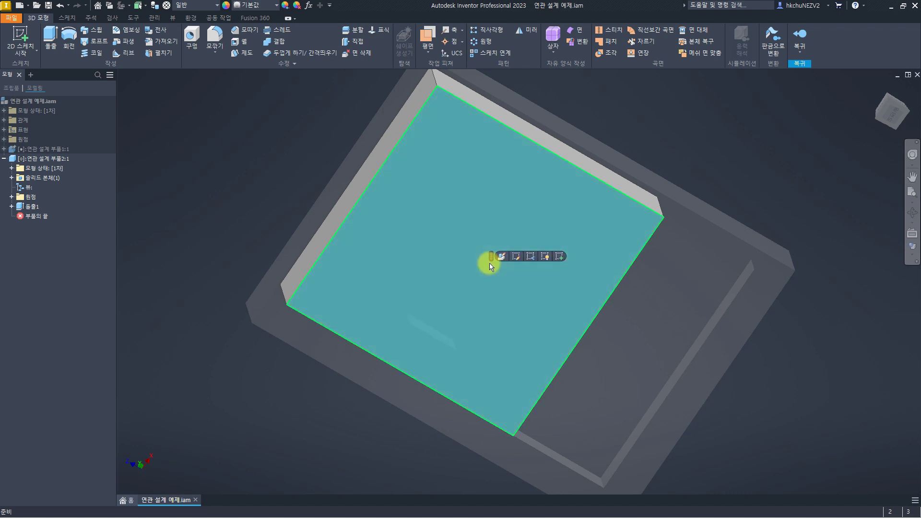
click(558, 257)
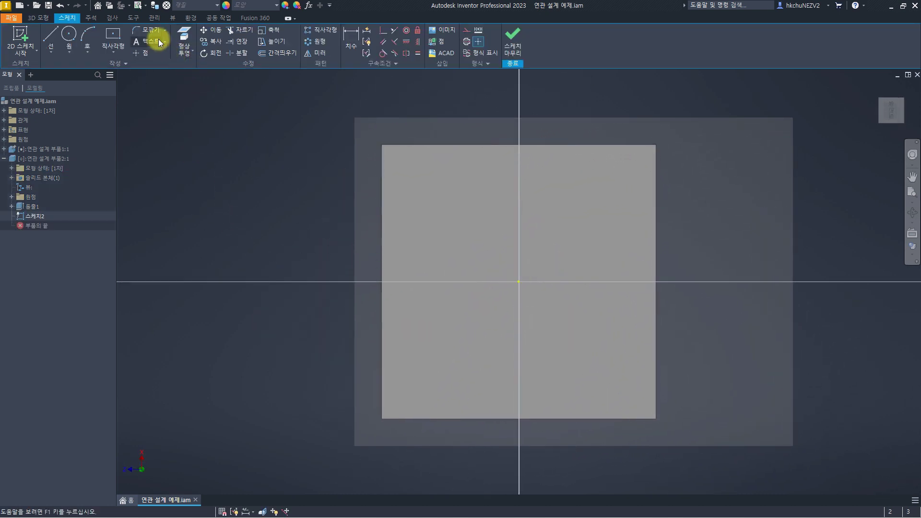
Project the edges of the base's rectangular slot onto the block's underside sketch and finish the sketch
click(183, 38)
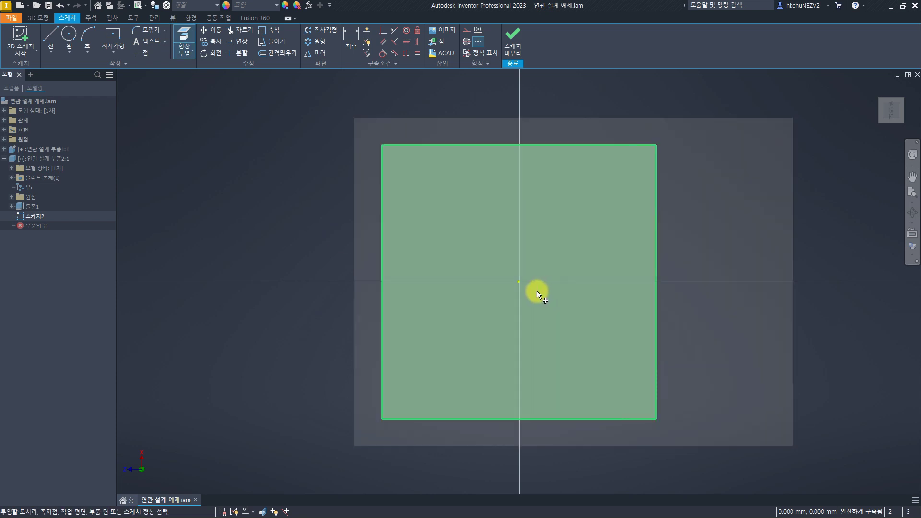
shift+middle_drag(536, 294, 518, 356)
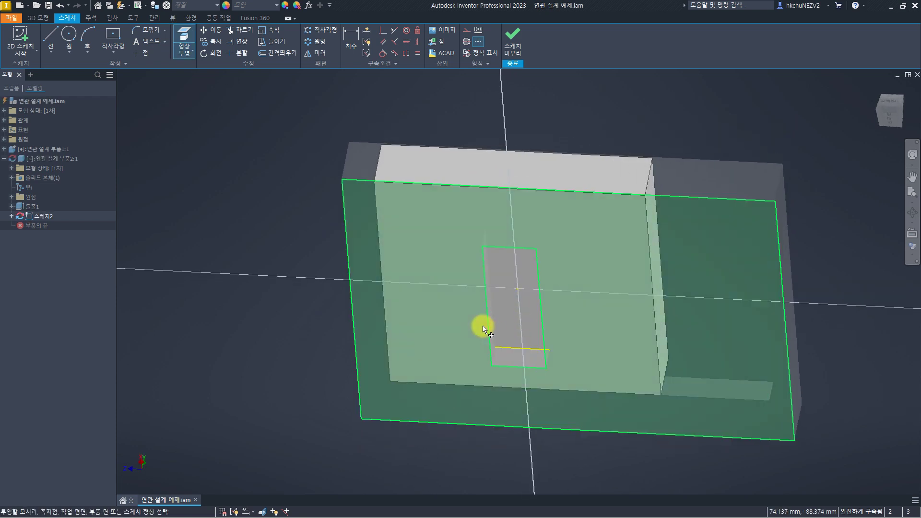
click(494, 323)
shift+middle_drag(504, 323, 557, 306)
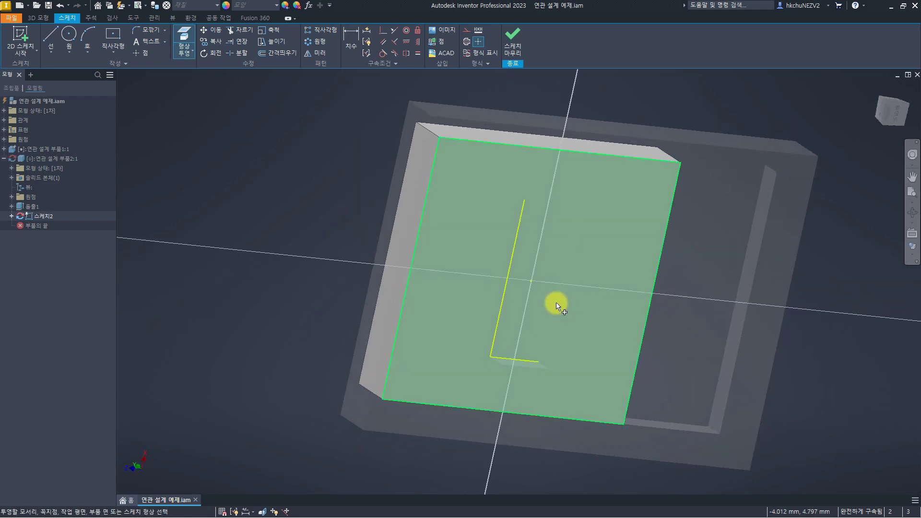
click(549, 307)
shift+middle_drag(552, 218, 554, 196)
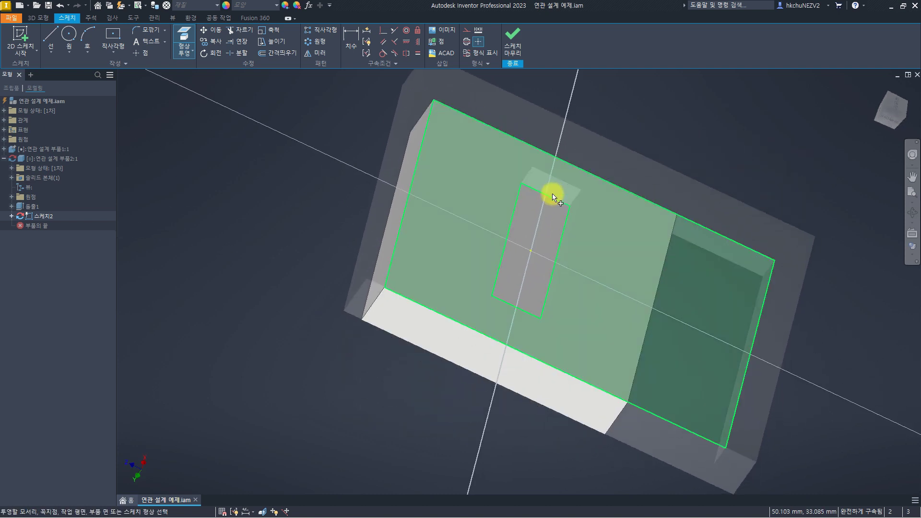
click(554, 197)
click(512, 46)
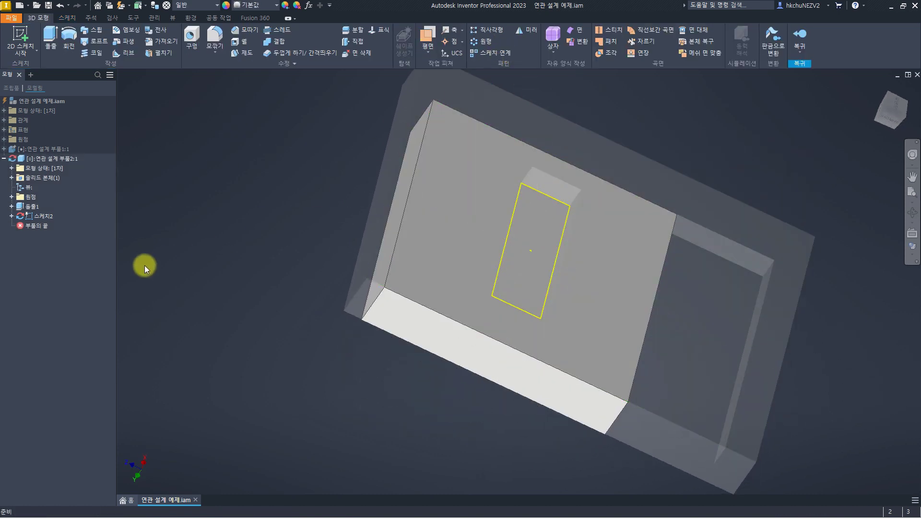
Cut the projected slot profile all the way through the block with Extrude, and return to the assembly in its home view
click(50, 39)
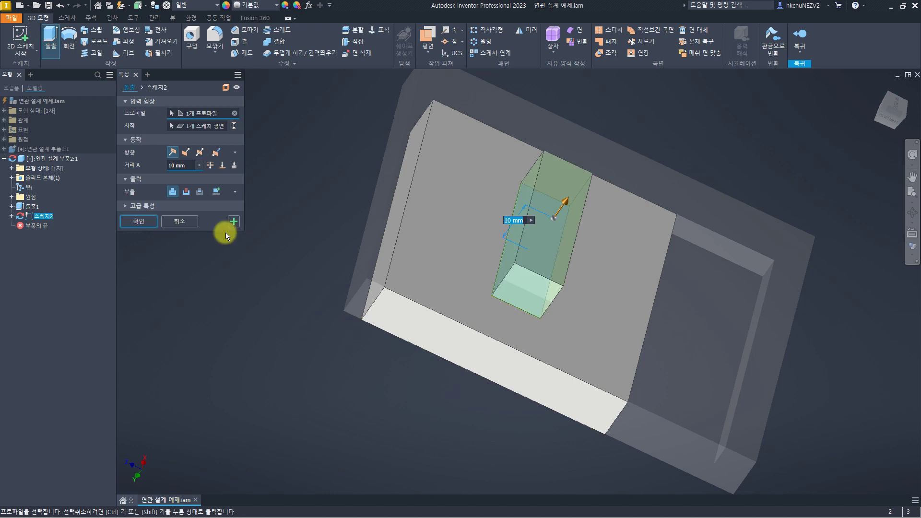
click(185, 152)
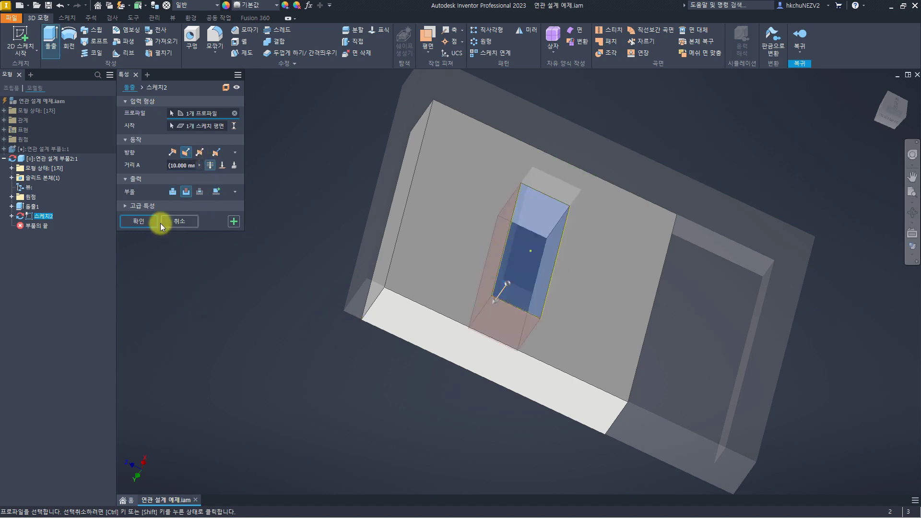
click(139, 221)
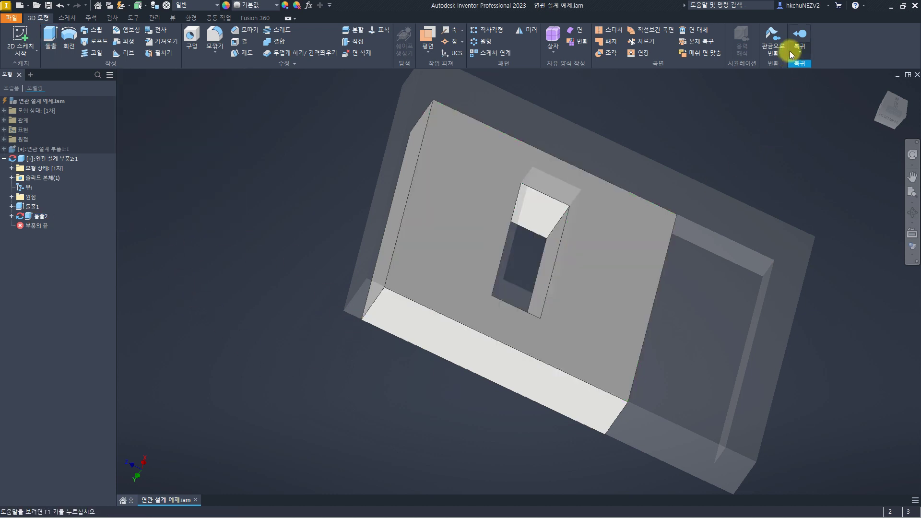
click(797, 37)
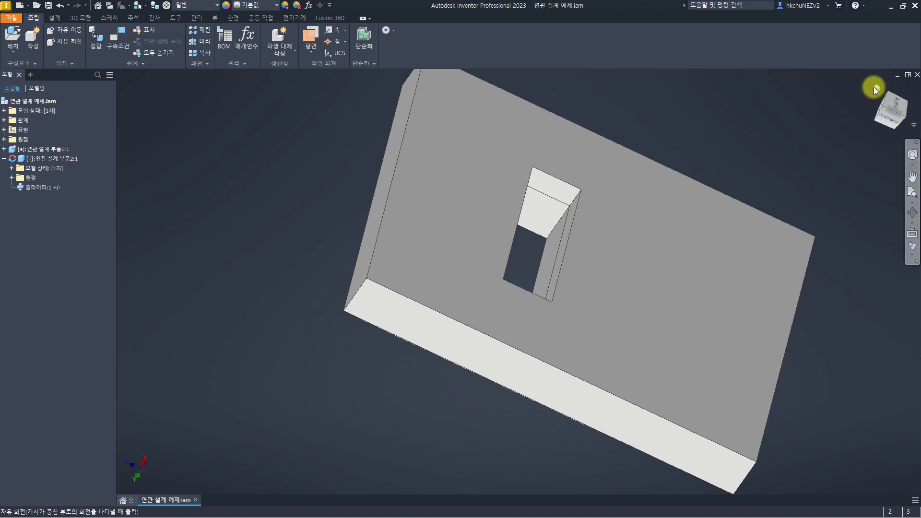
click(875, 88)
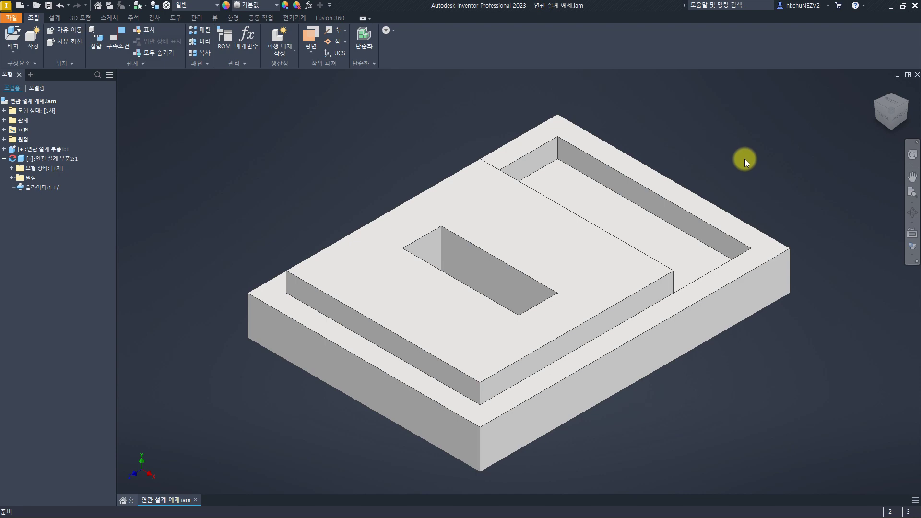
Try to slide the slotted block along the base's recess
click(590, 312)
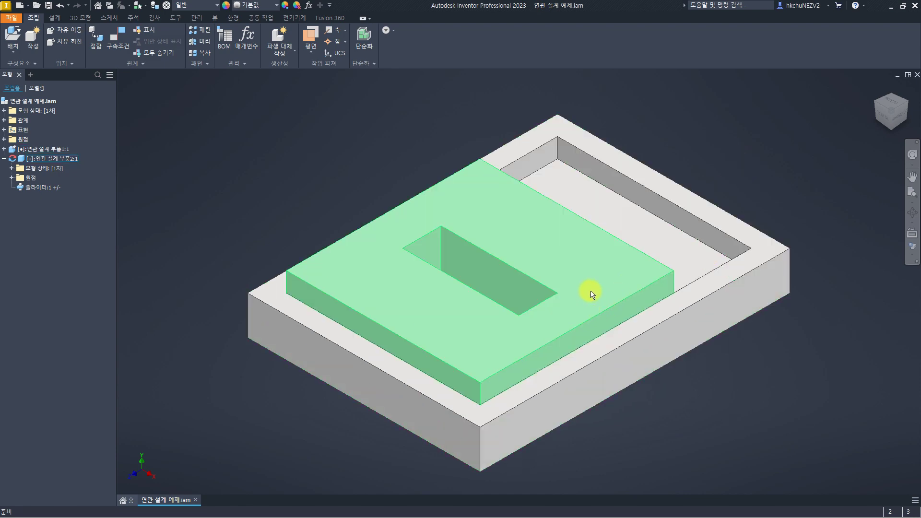
click(609, 280)
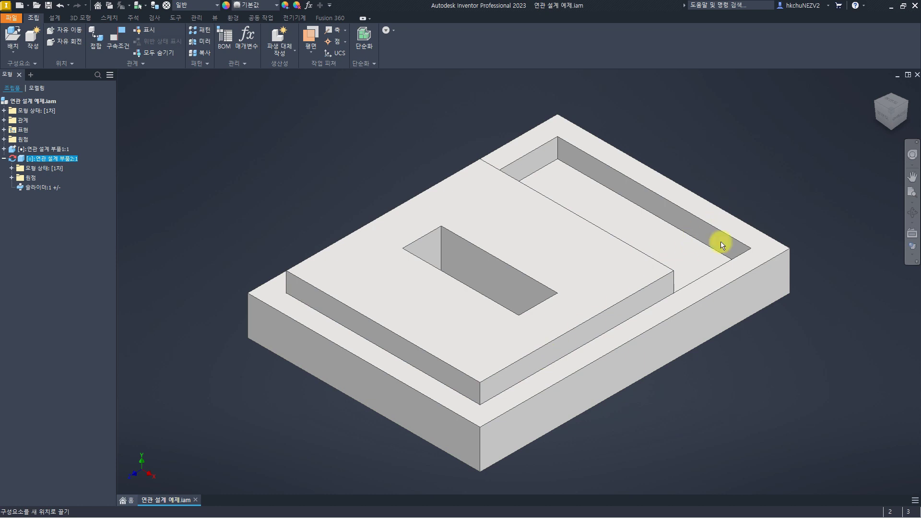
key(Escape)
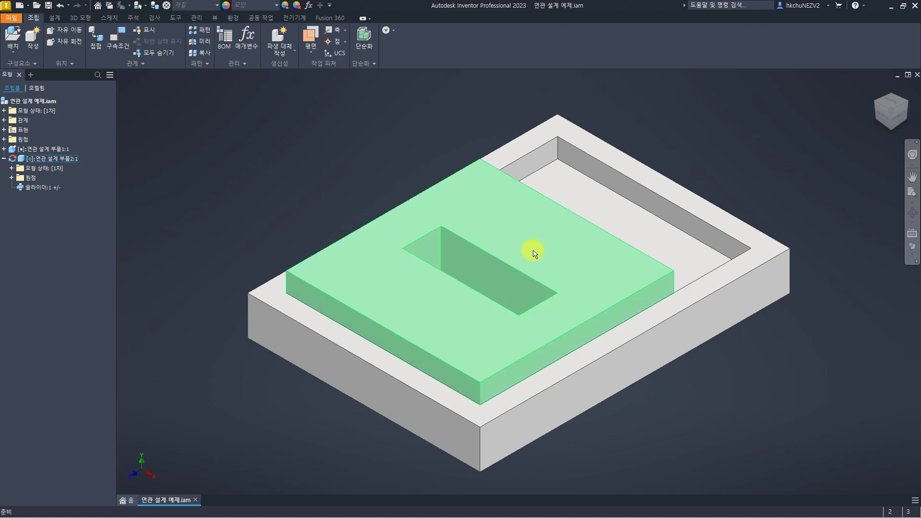
drag(565, 262, 747, 169)
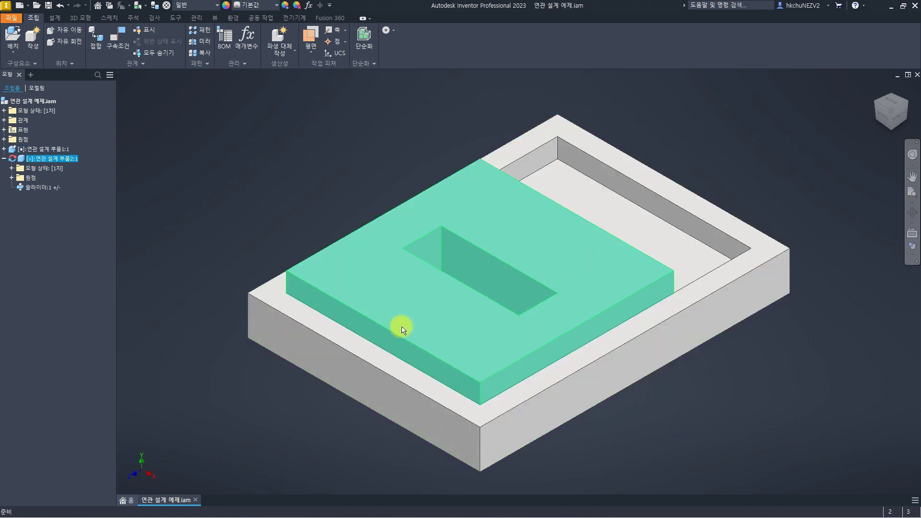
click(330, 191)
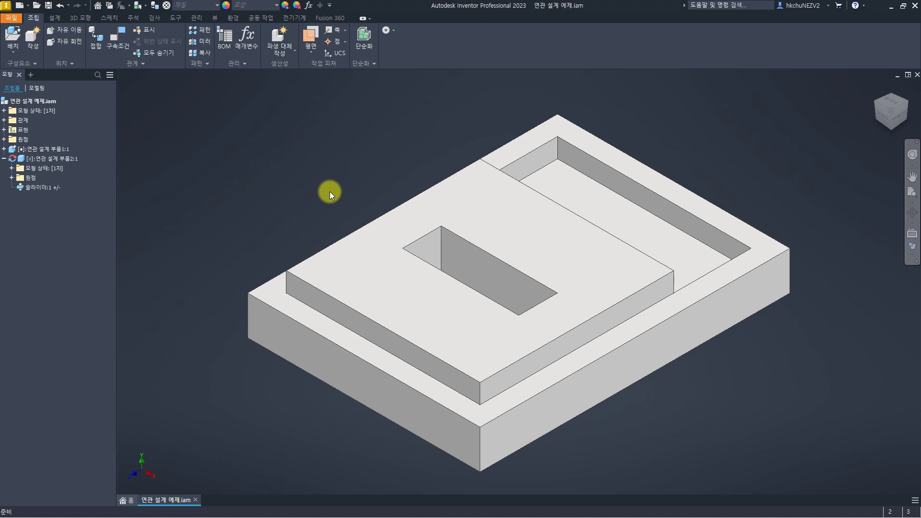
click(359, 293)
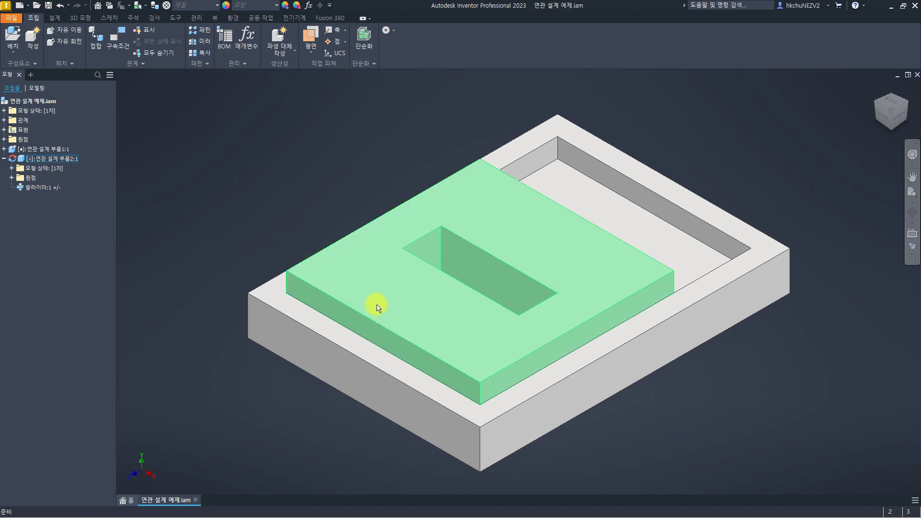
Copy the slotted block and place the duplicate beside the original on the base
click(376, 306)
key(ctrl+c)
key(ctrl+v)
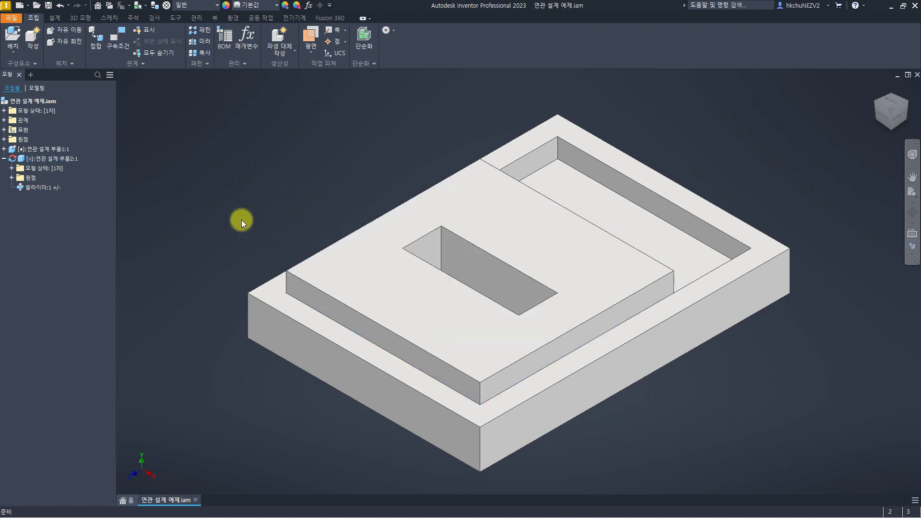
click(241, 219)
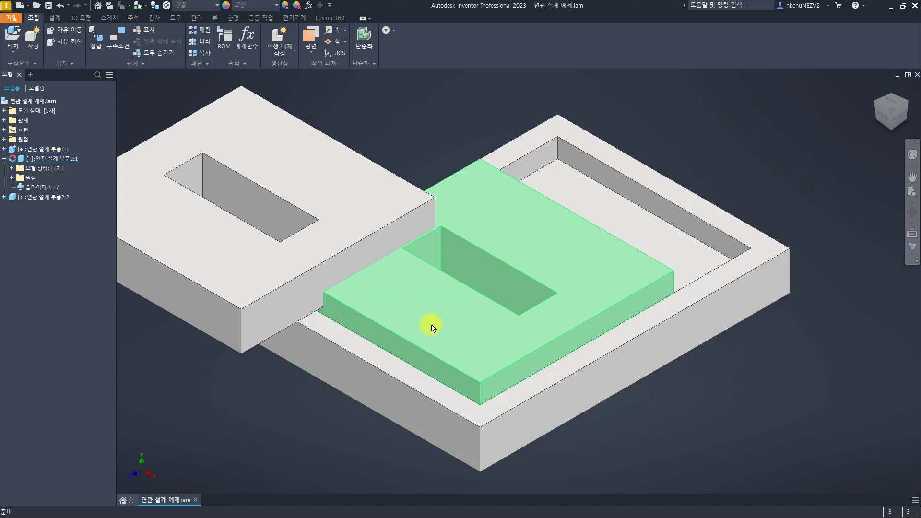
Suppress the original adaptive block 연관 설계 부품2:1 in the assembly
mouse_move(445, 344)
right_click(56, 159)
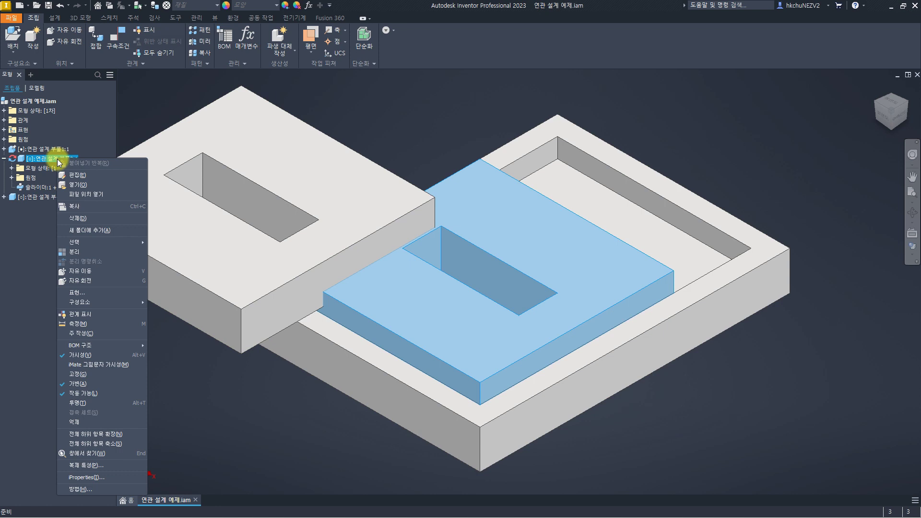
click(97, 423)
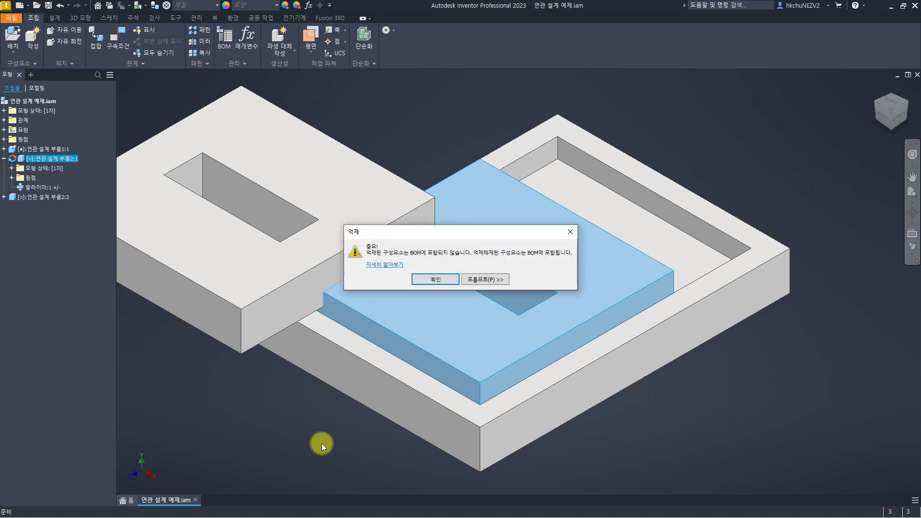
click(434, 279)
click(570, 199)
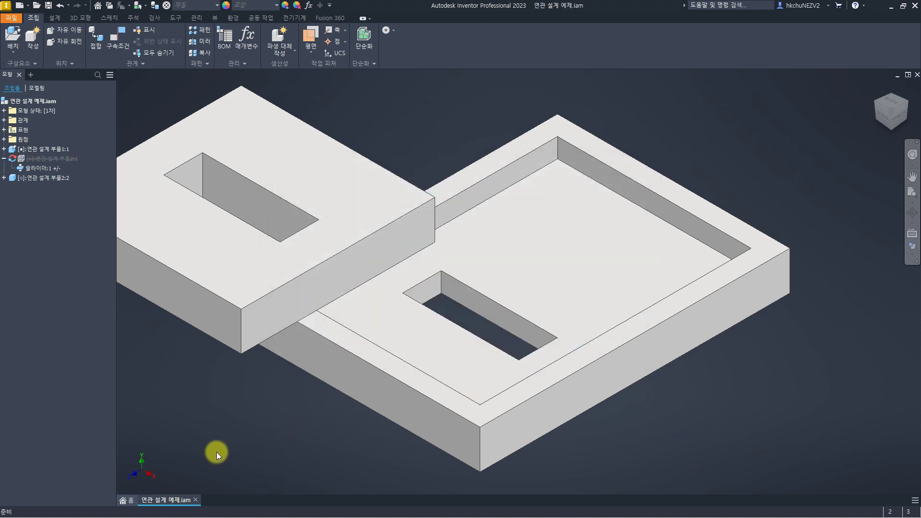
Join the copied block's lower end edge midpoint to that of the recess floor, reversing the alignment so the block seats in the recess
click(96, 38)
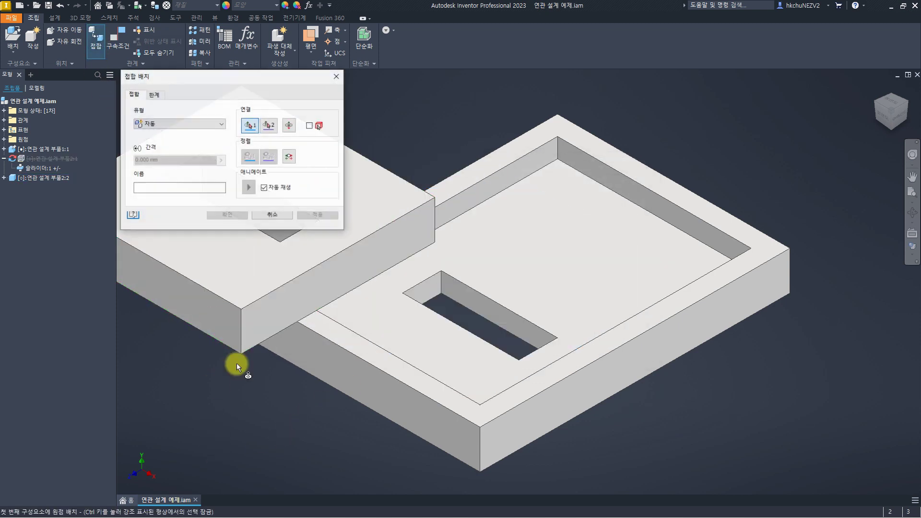
shift+middle_drag(289, 410, 436, 469)
click(323, 255)
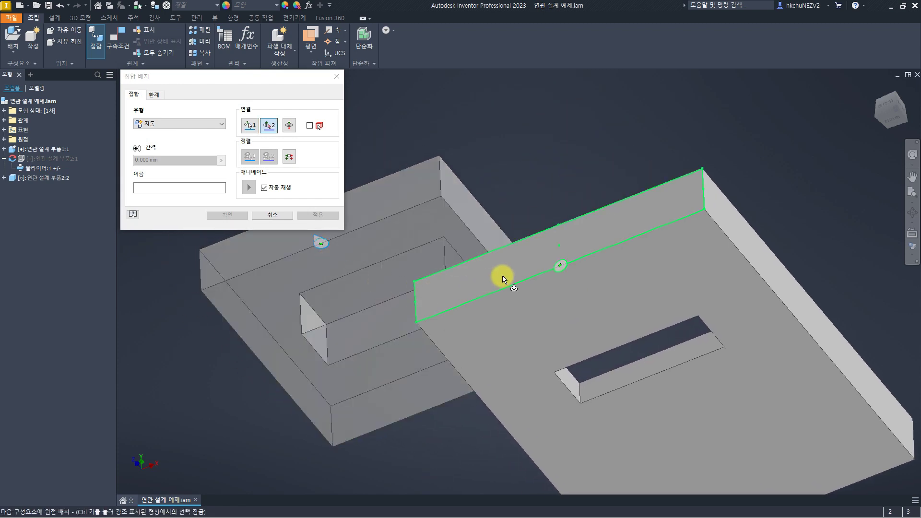
shift+middle_drag(499, 272, 510, 362)
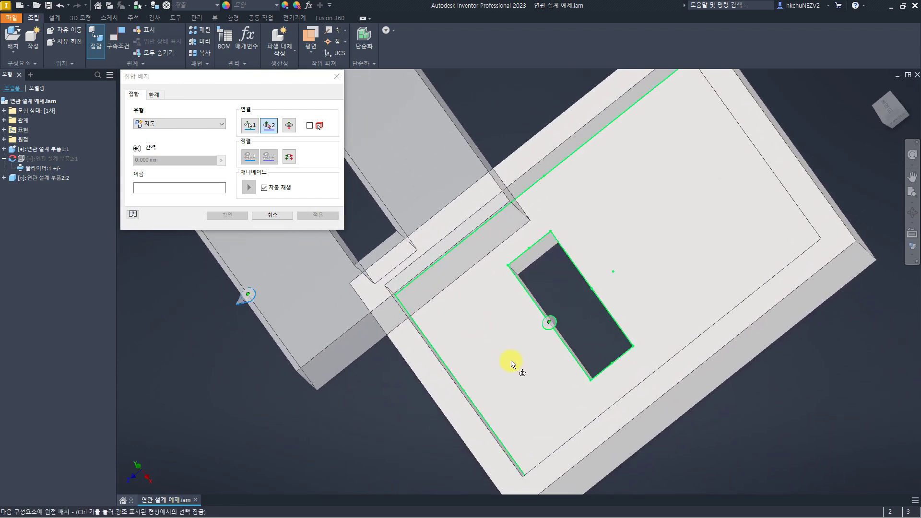
click(499, 380)
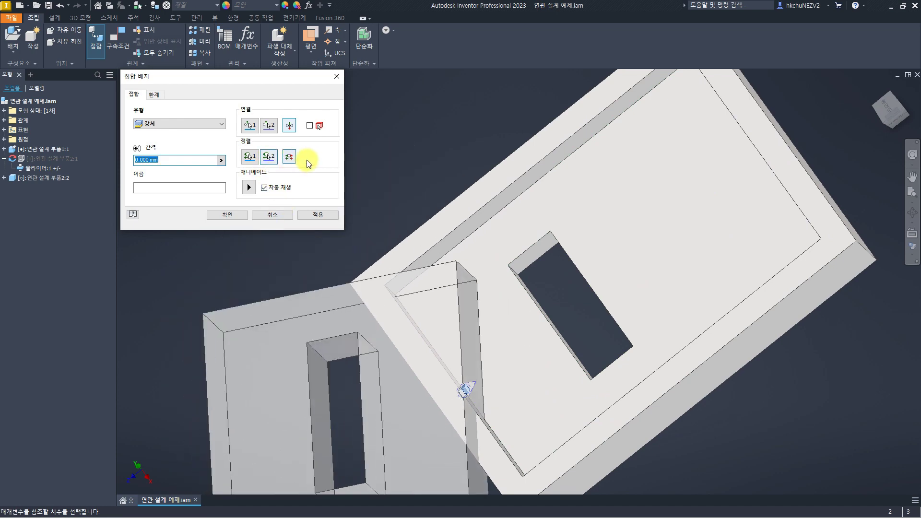
click(289, 157)
Make the joint a slider with linear limits from 0 mm to 20 mm, and test it by moving the copied block
click(154, 95)
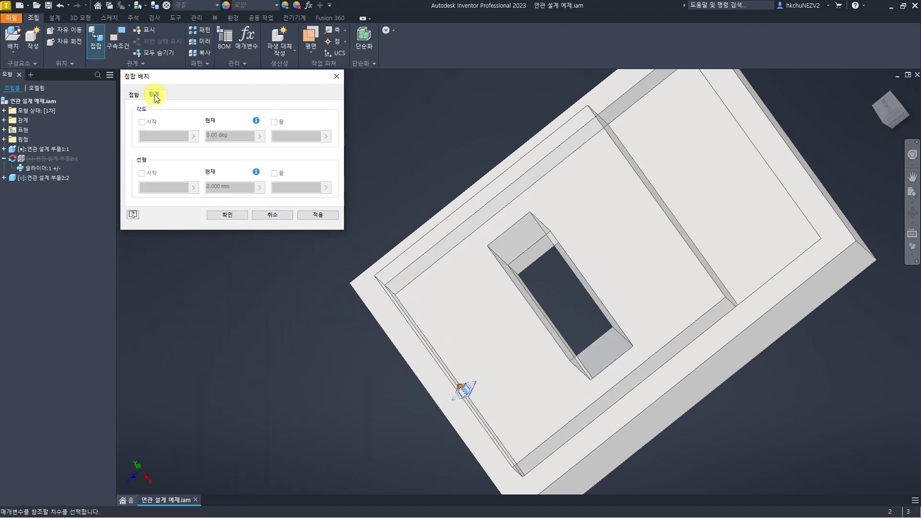
click(134, 94)
click(155, 124)
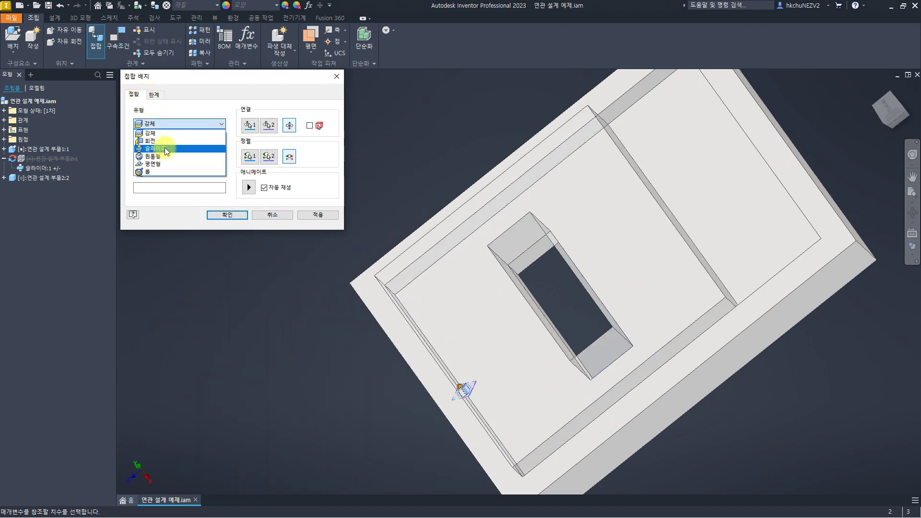
click(166, 146)
click(154, 94)
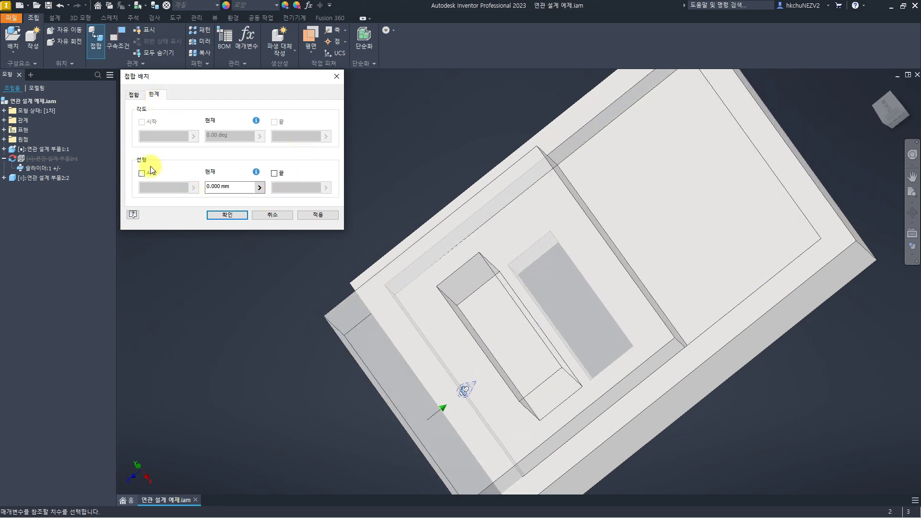
click(143, 172)
click(278, 174)
drag(298, 188, 268, 186)
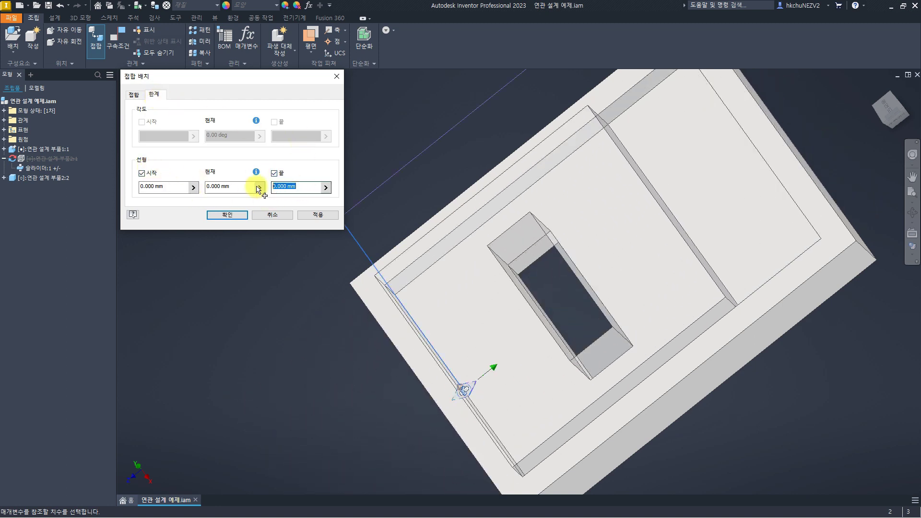
text(20)
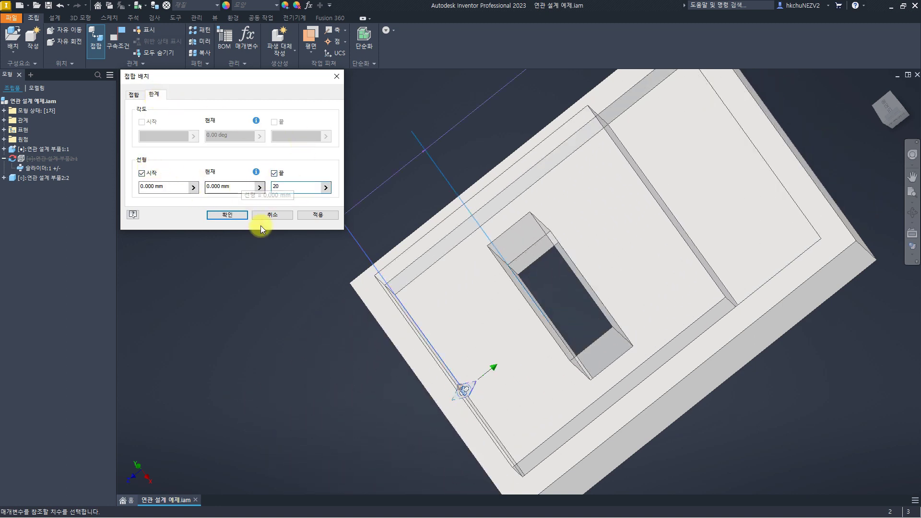
click(241, 215)
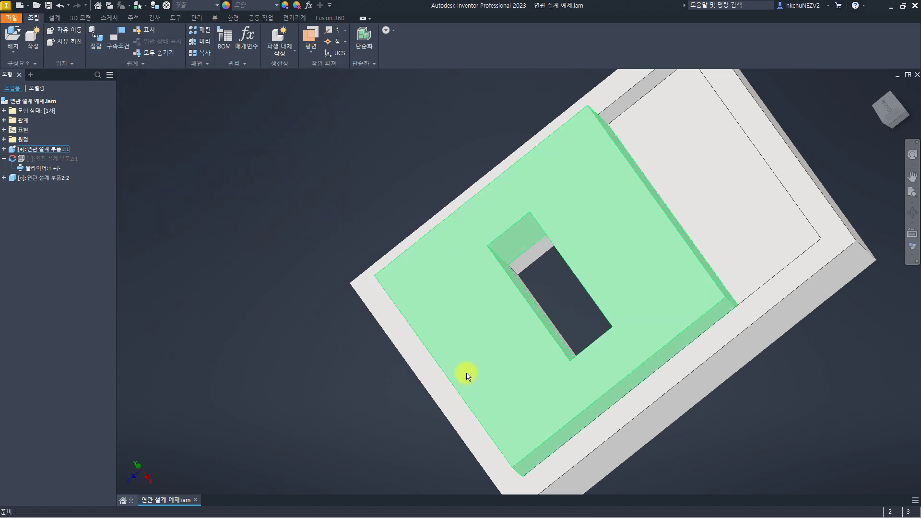
drag(516, 351, 512, 418)
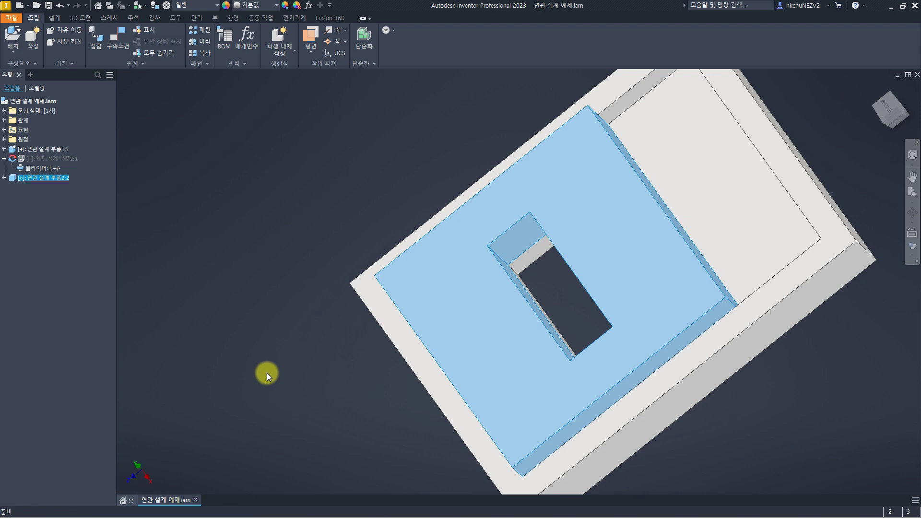
click(231, 250)
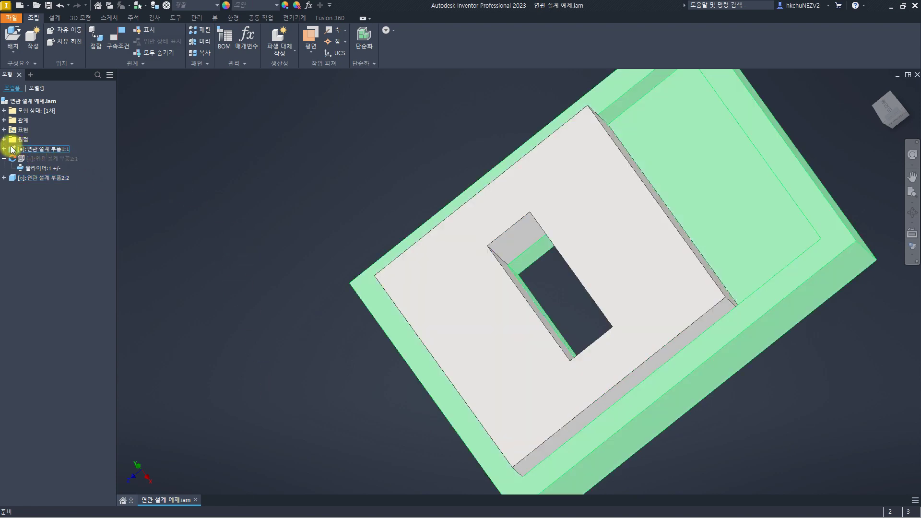
Edit 스케치1 of the base part, set the slot's length to 20 mm, and return to the assembly
click(4, 149)
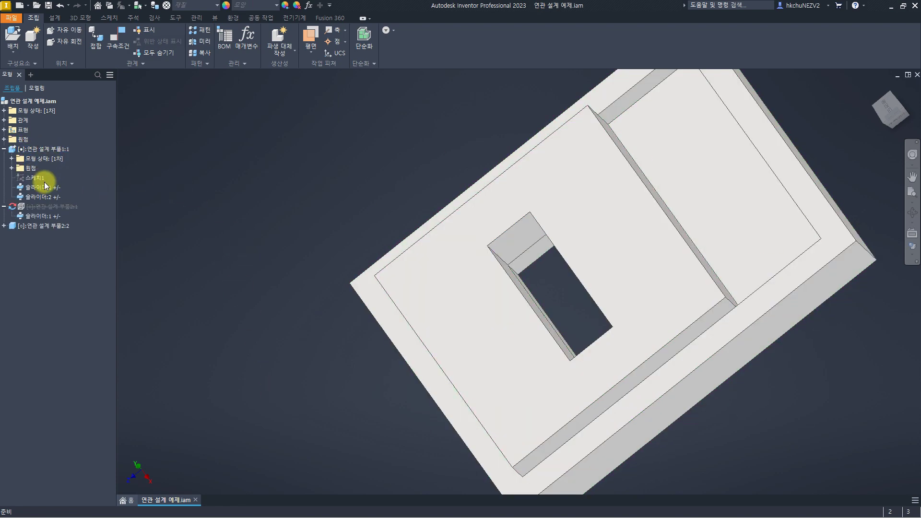
double_click(35, 178)
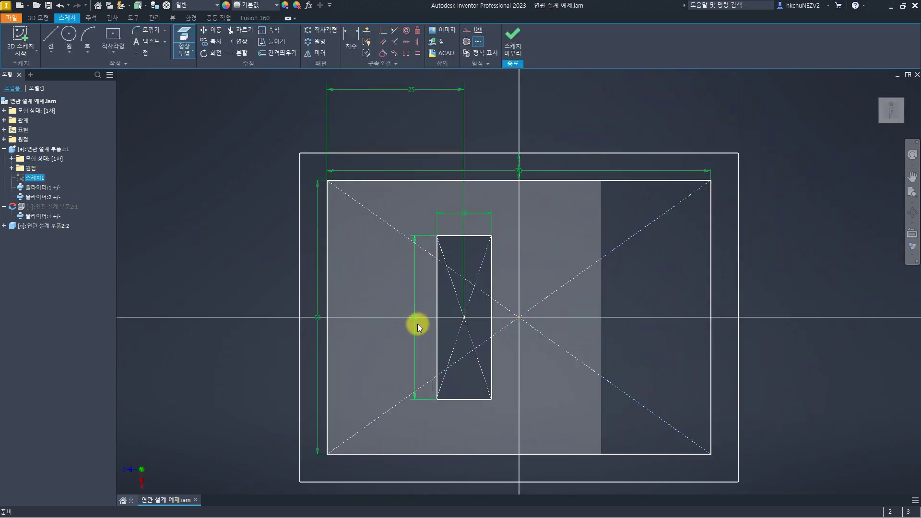
double_click(414, 320)
text(20)
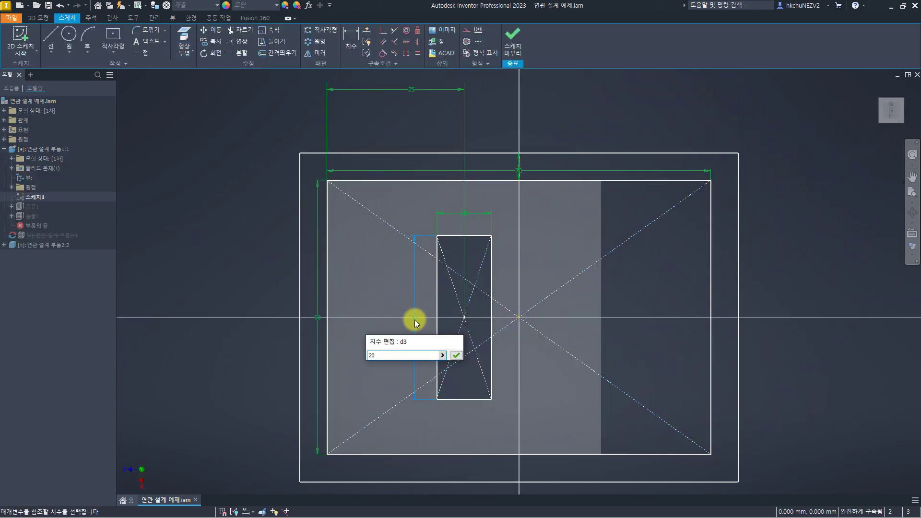
key(Return)
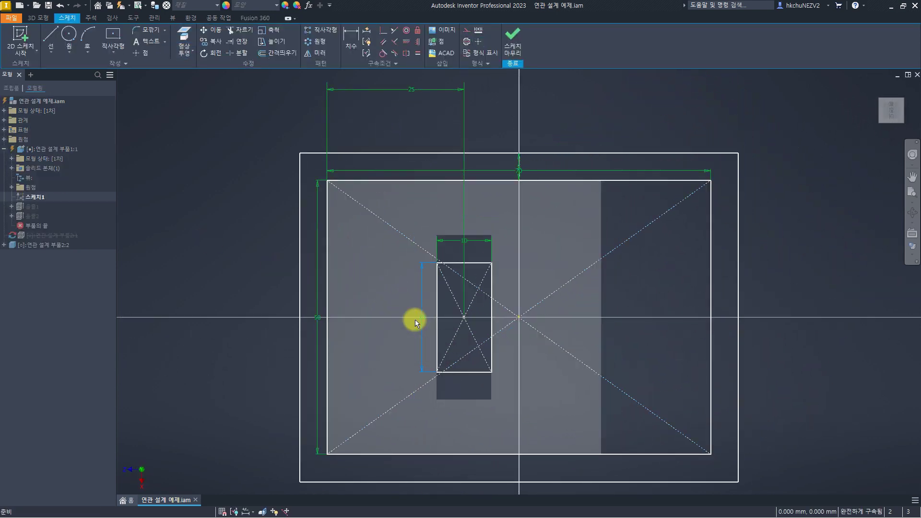
click(513, 40)
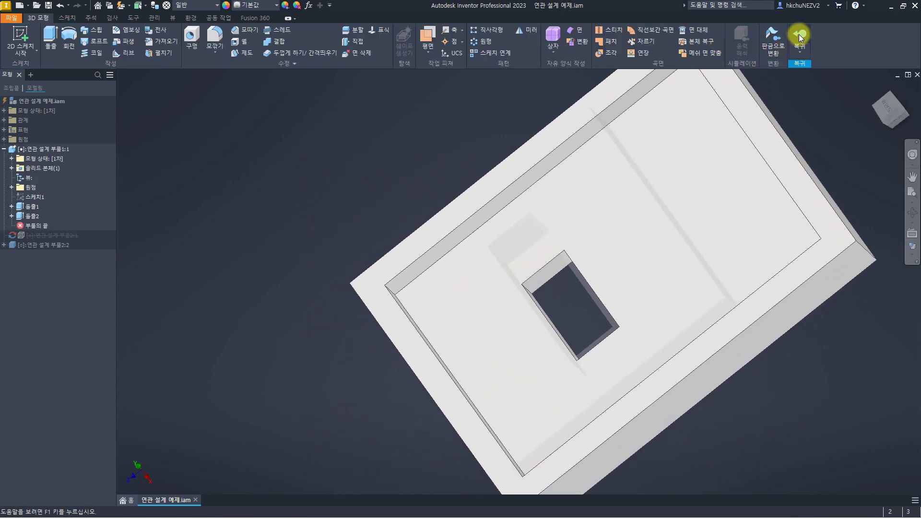
click(798, 34)
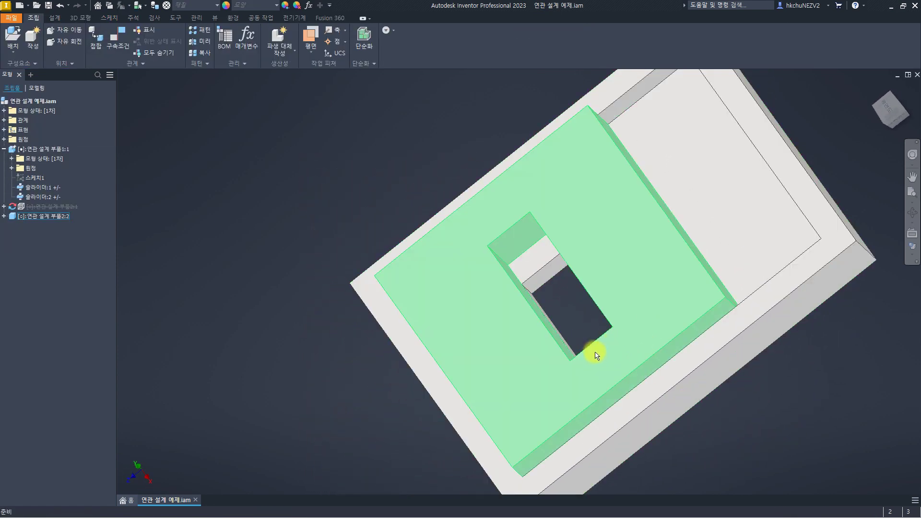
Unsuppress the original adaptive block 연관 설계 부품2:1 to update its slot, and suppress it again
right_click(51, 208)
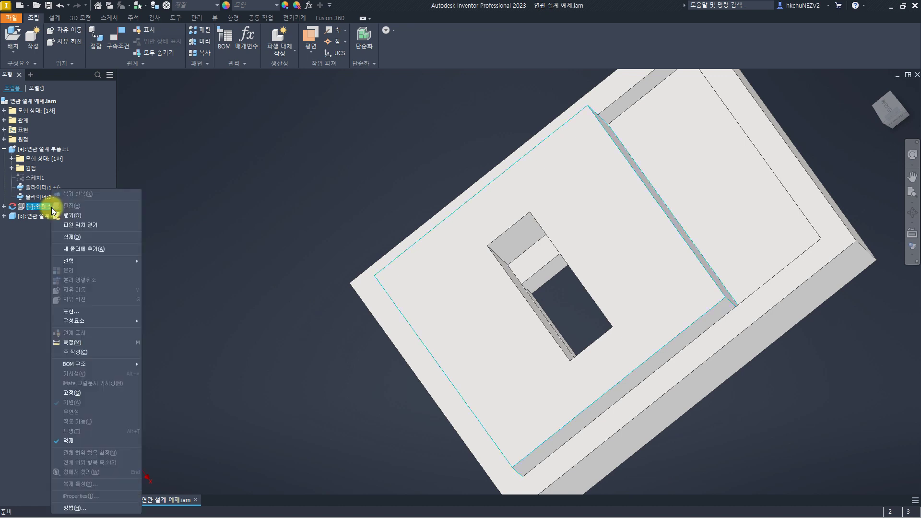
click(89, 440)
click(438, 281)
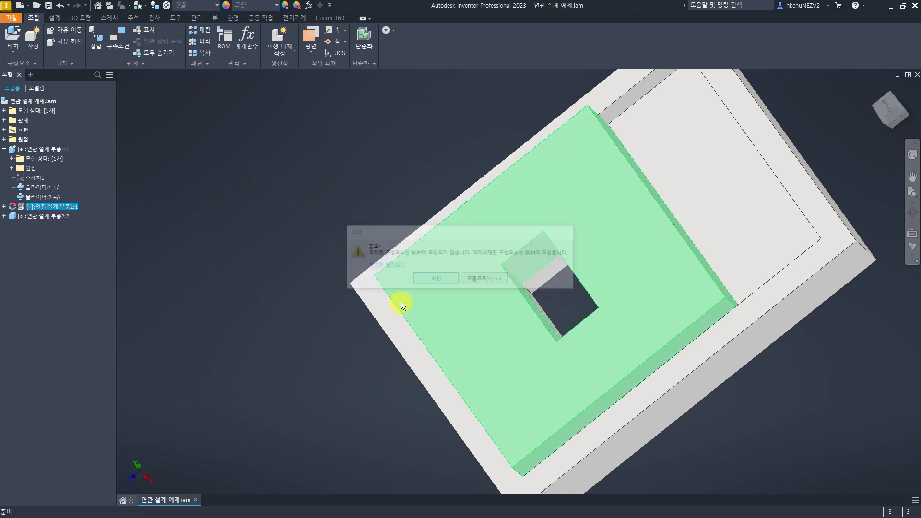
right_click(66, 208)
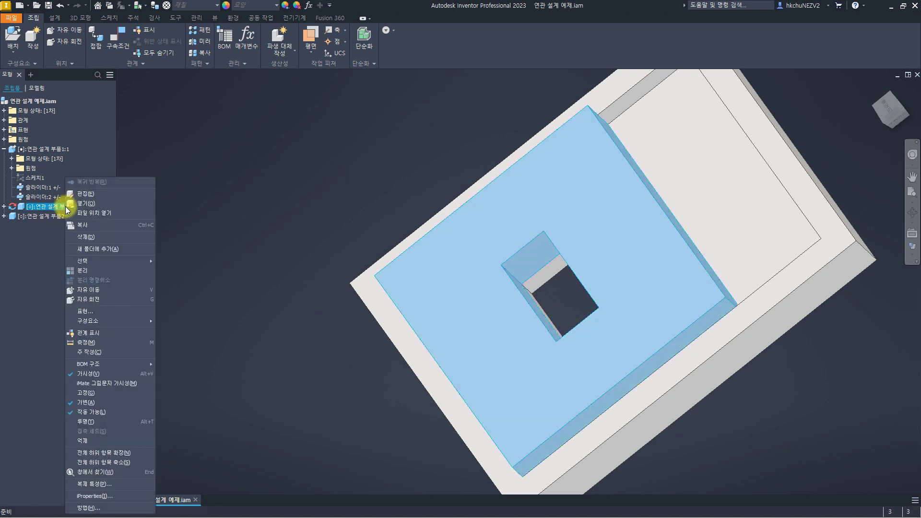
click(92, 441)
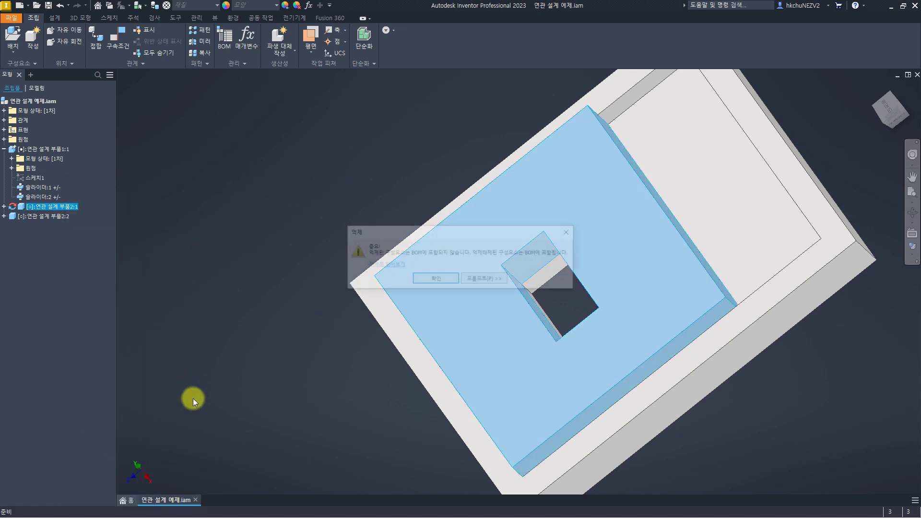
click(435, 279)
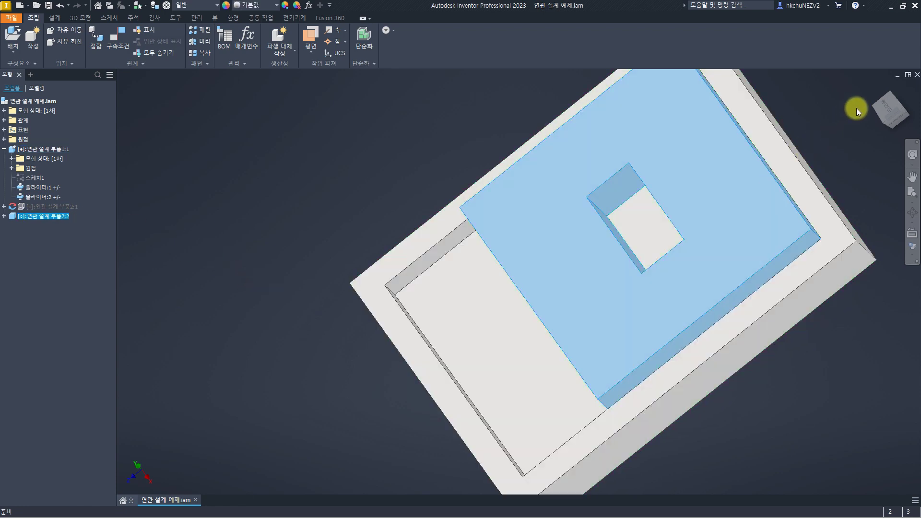
click(857, 108)
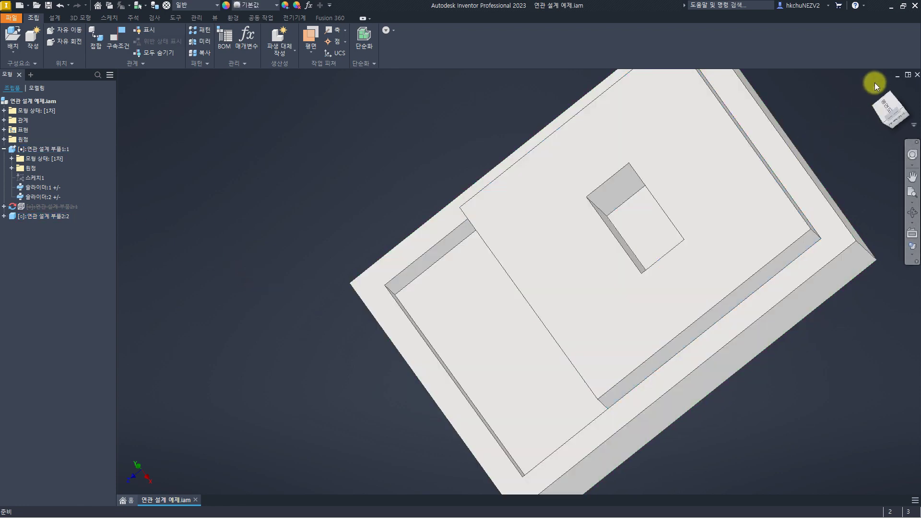
click(876, 89)
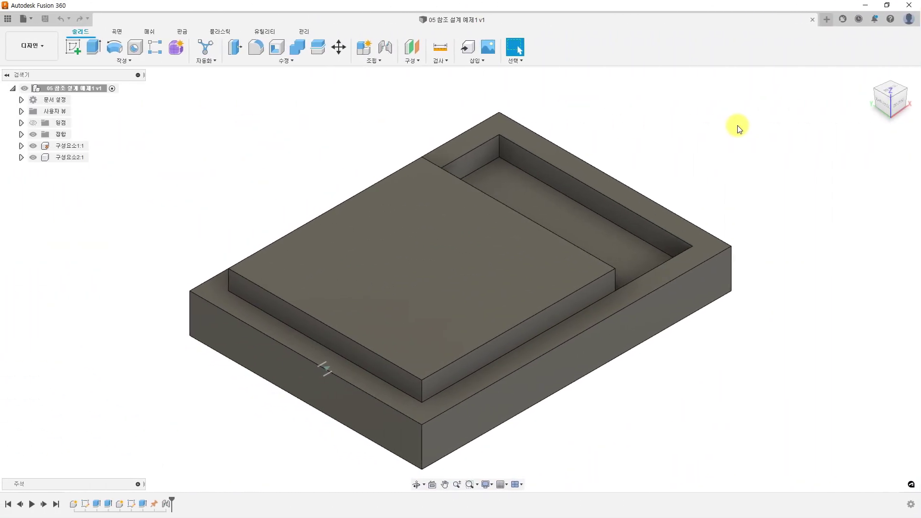
Switch to the Fusion 360 design 05 참조 설계 예제1 and activate the block component 구성요소2:1
drag(352, 373, 352, 417)
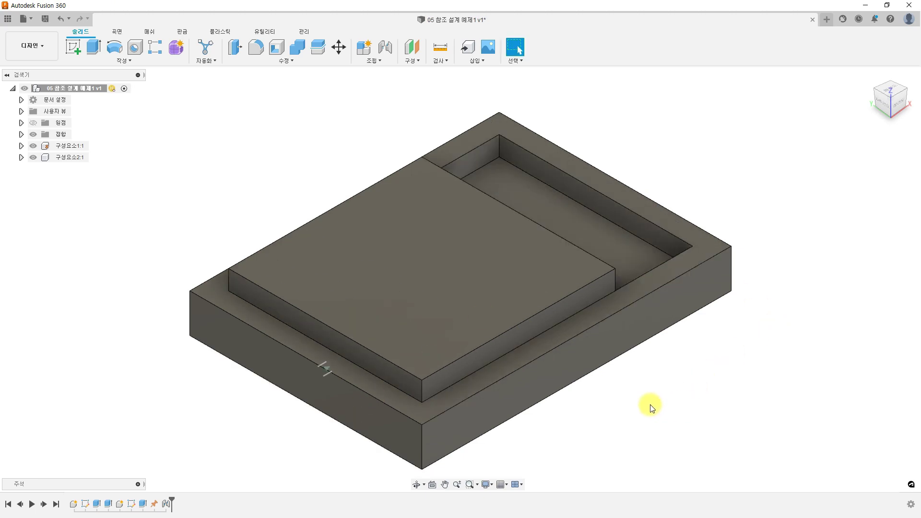
mouse_move(649, 405)
shift+middle_down()
mouse_move(644, 327)
mouse_move(638, 390)
mouse_move(652, 397)
shift+middle_up()
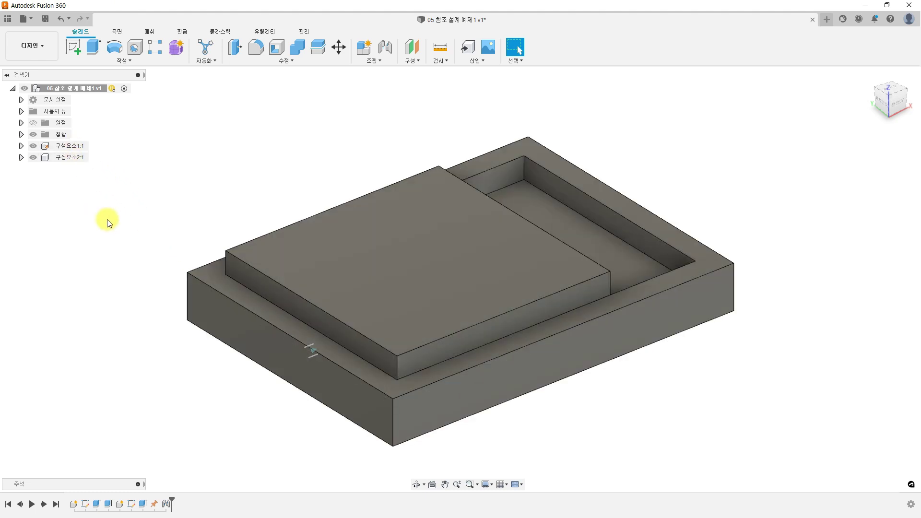
click(434, 254)
click(71, 192)
click(76, 157)
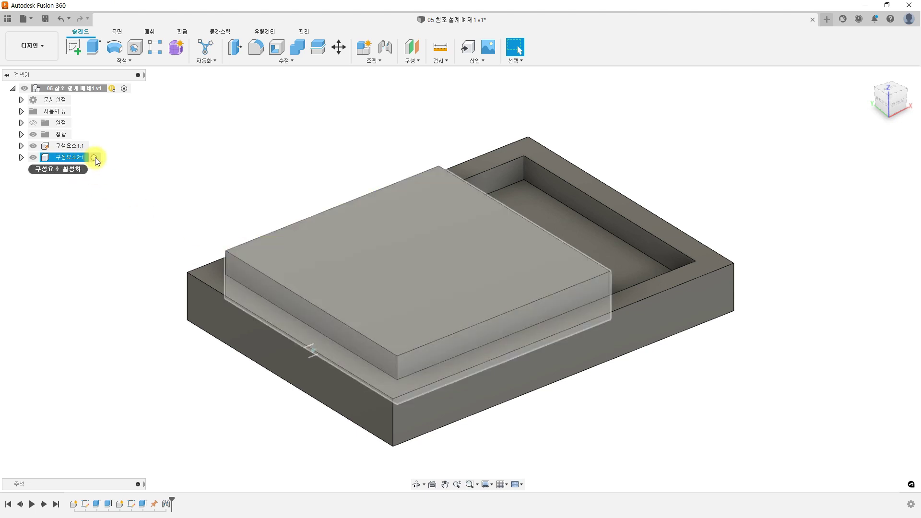
click(95, 157)
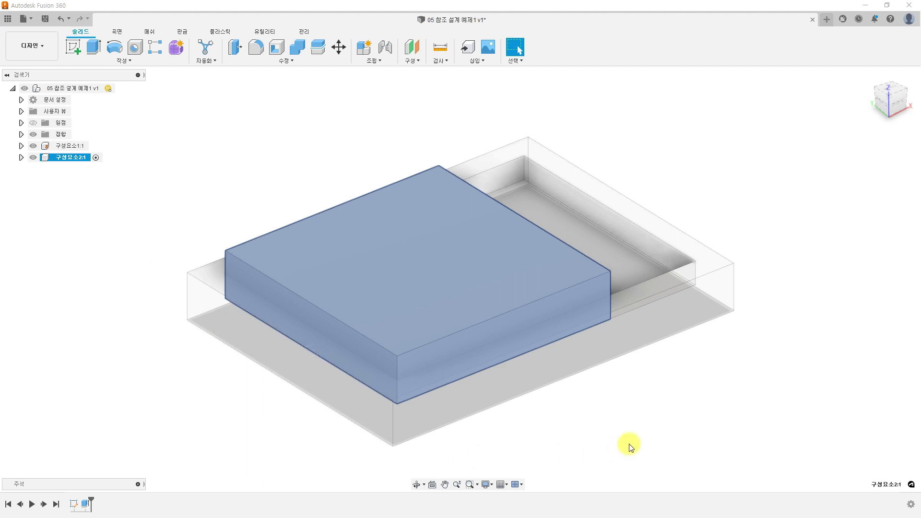
click(629, 444)
Create a sketch on the underside face of the block component
shift+middle_drag(605, 435, 624, 352)
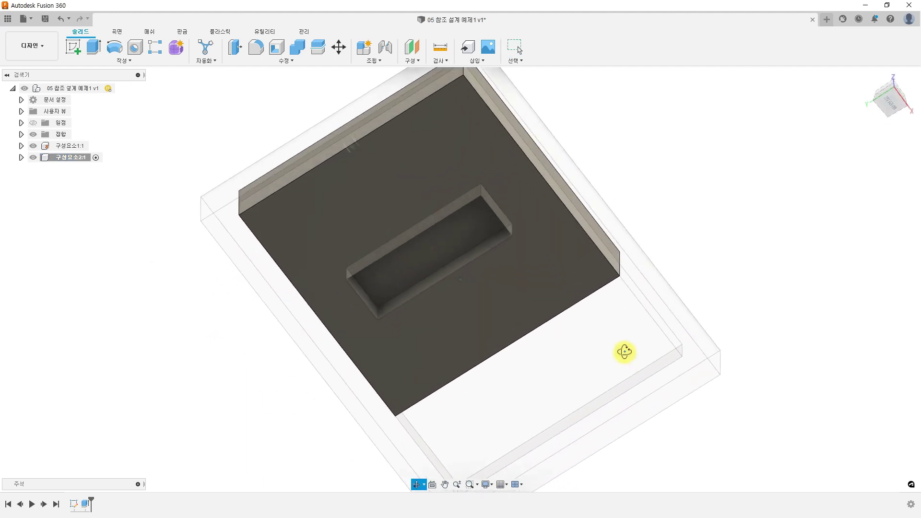
key(Escape)
click(454, 238)
right_click(453, 238)
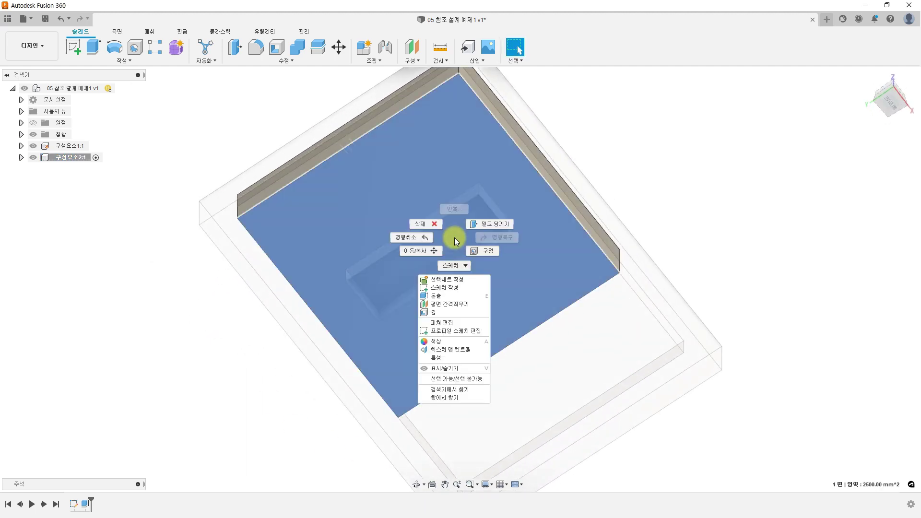
click(454, 288)
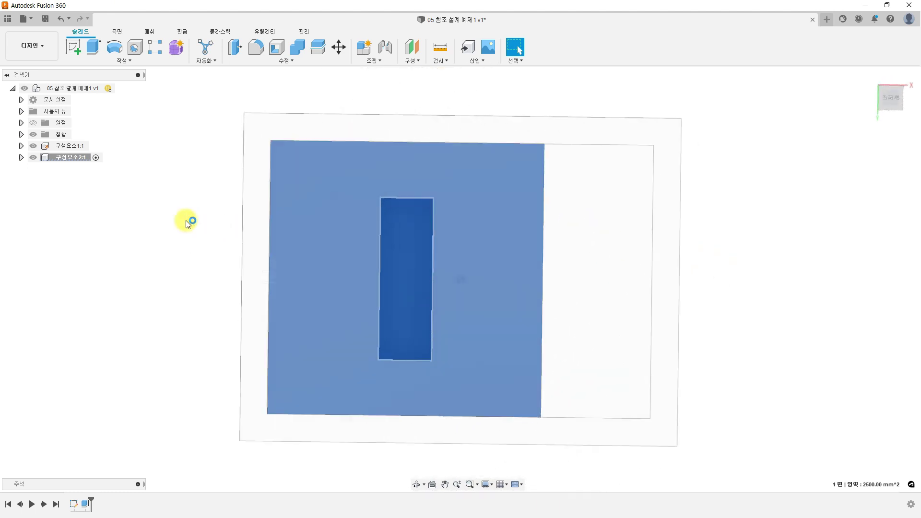
shift+middle_drag(441, 224, 425, 256)
Project the four edges of the base's slot into the sketch with the projection link on, and finish the sketch
click(122, 63)
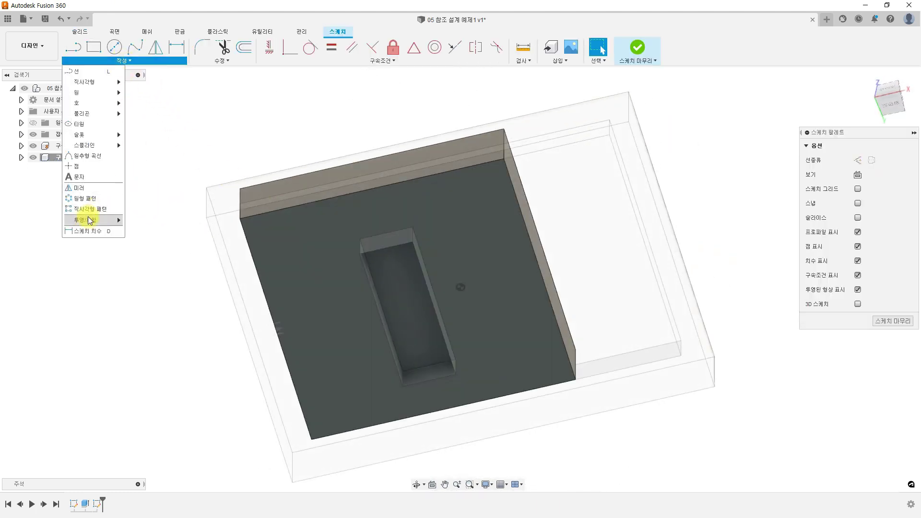
mouse_move(85, 220)
click(149, 220)
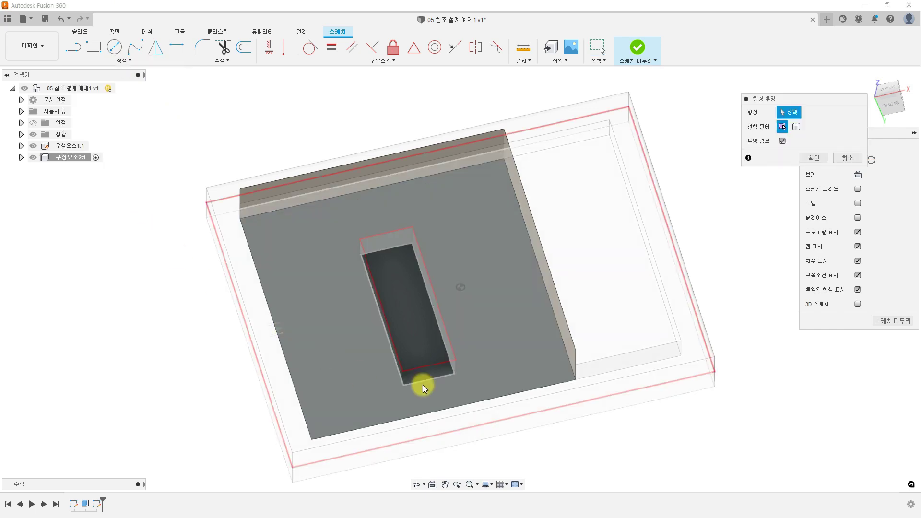
click(421, 365)
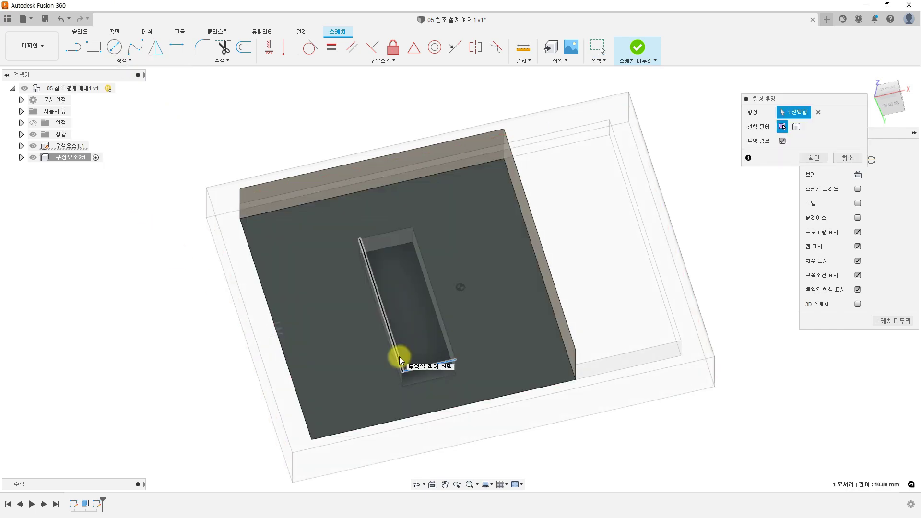
click(401, 356)
shift+middle_drag(411, 326, 407, 227)
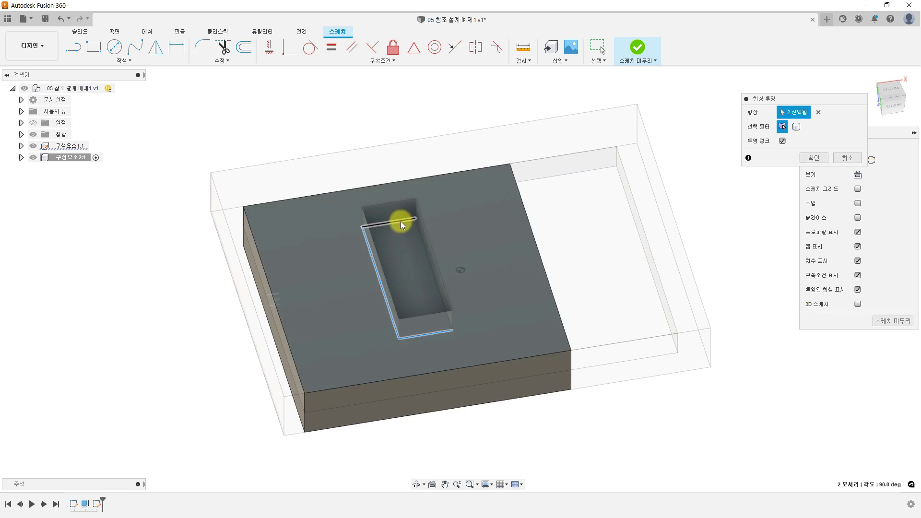
click(401, 220)
click(418, 235)
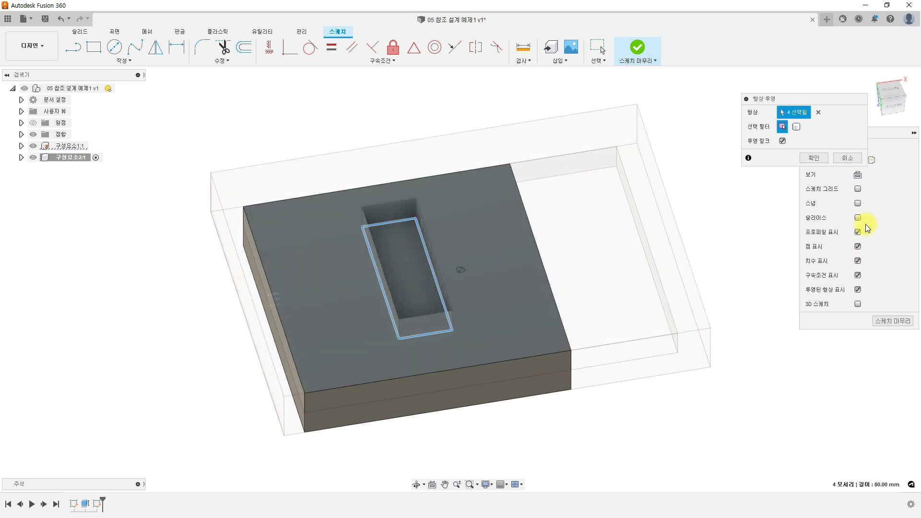
click(815, 161)
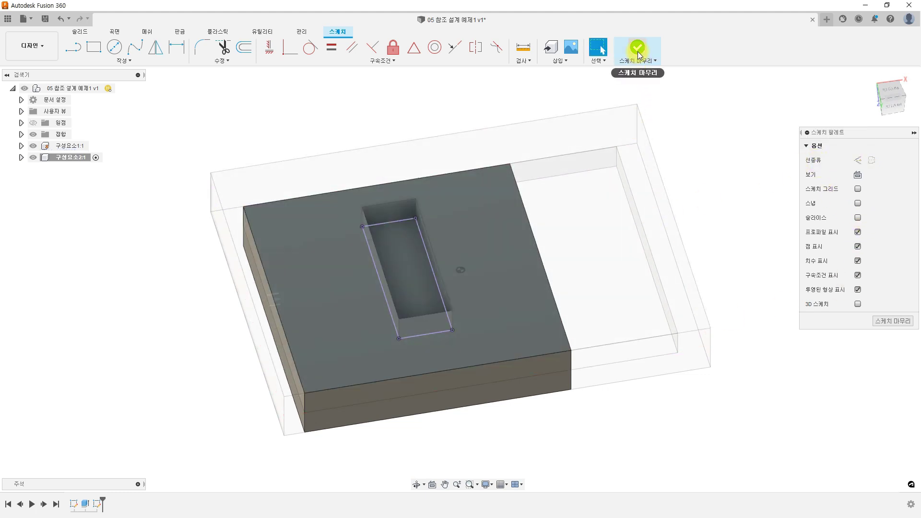
click(637, 51)
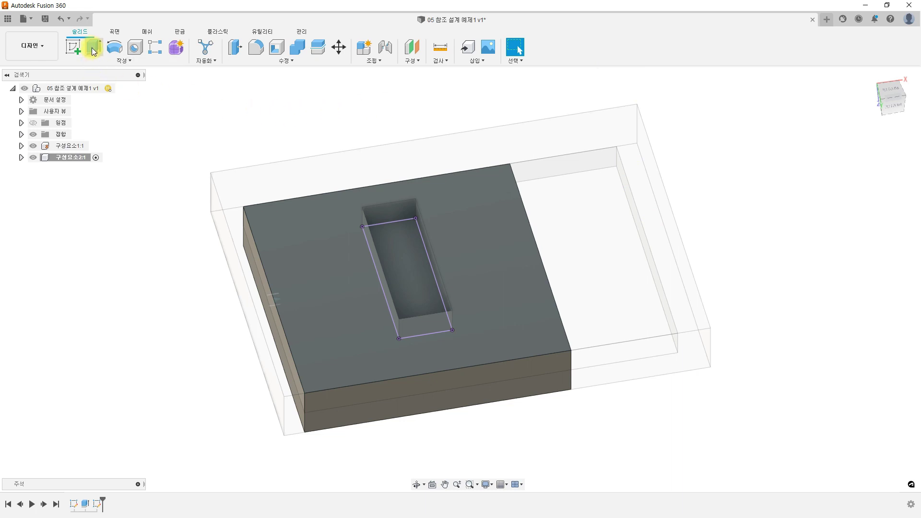
Extrude the projected rectangle as a cut through the whole block, using the extent option 모두 (All)
click(93, 47)
click(411, 254)
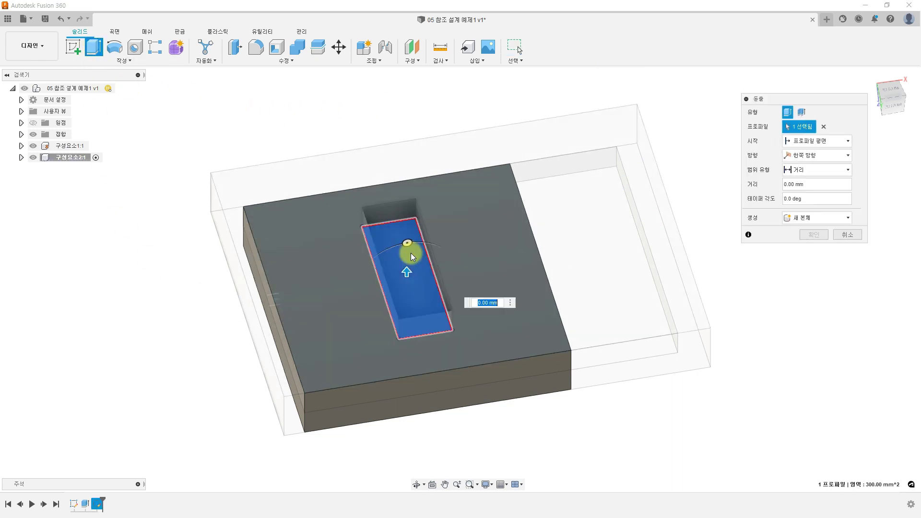
drag(411, 255, 407, 405)
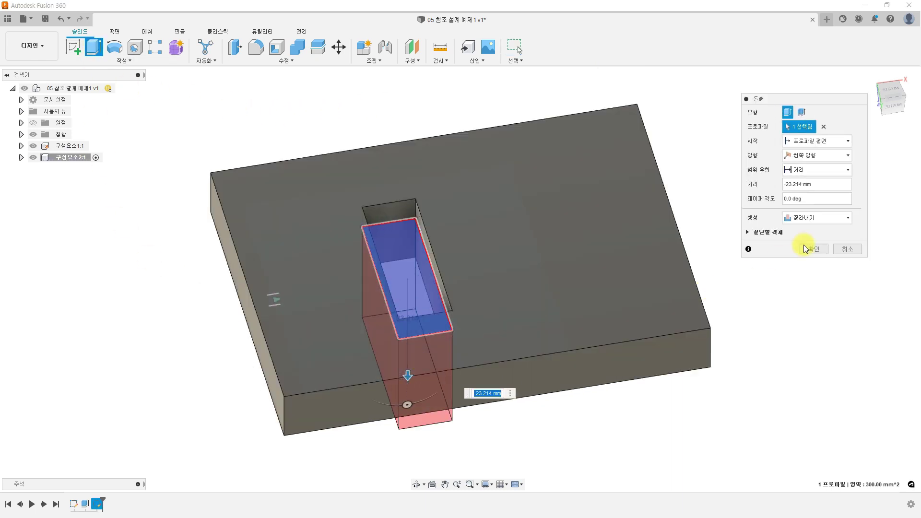
click(830, 170)
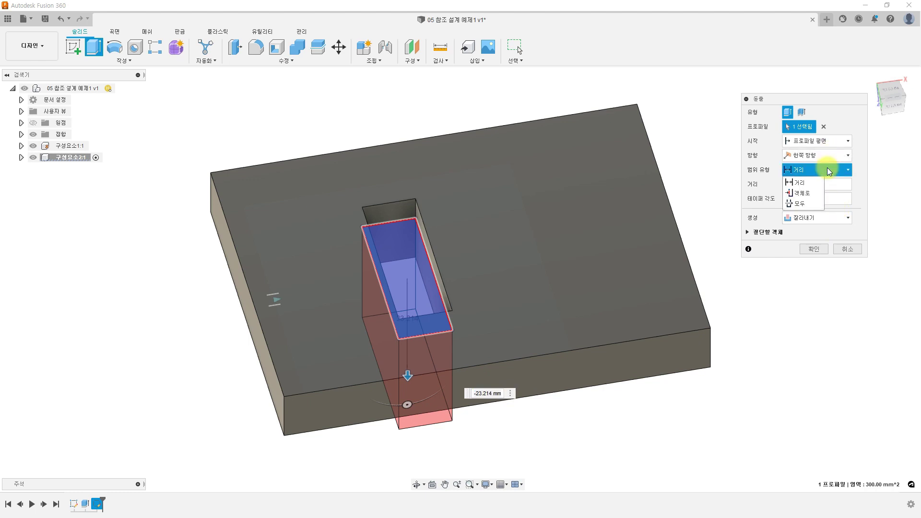
click(799, 204)
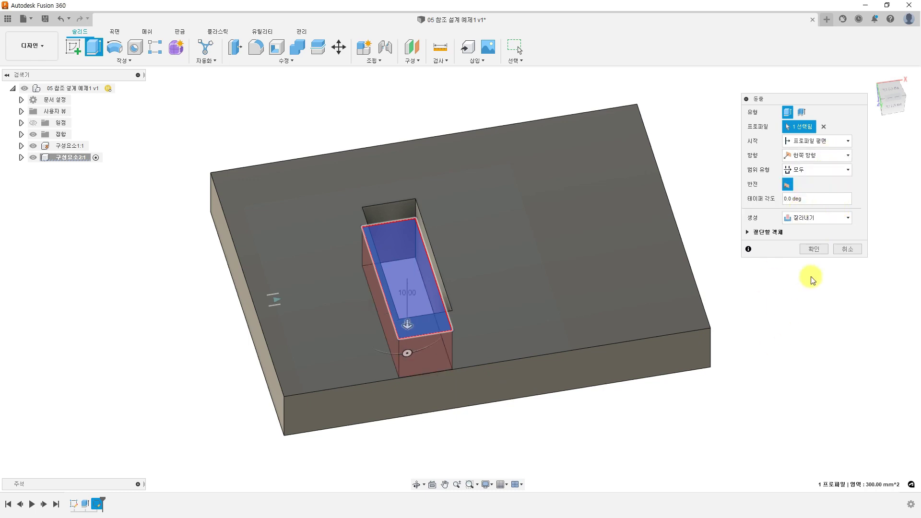
click(814, 249)
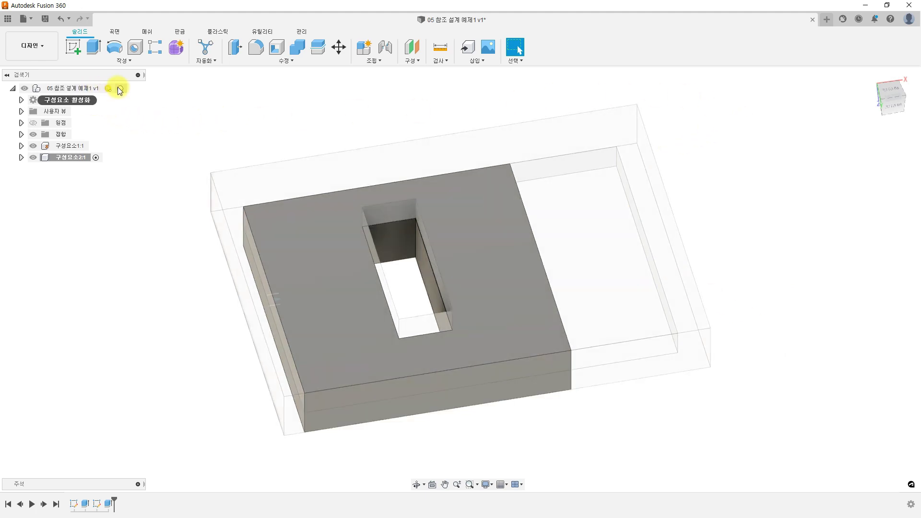
Activate the top-level assembly and view the slotted block on the base from above
click(120, 88)
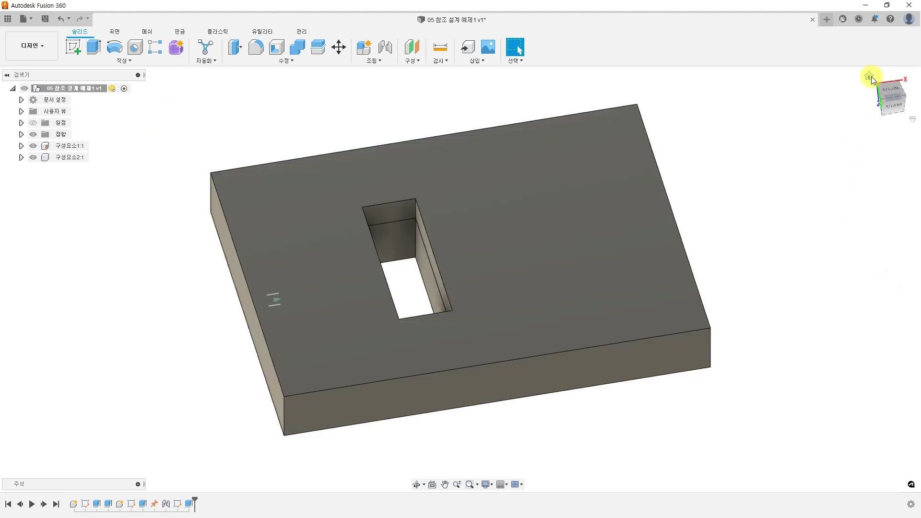
click(869, 77)
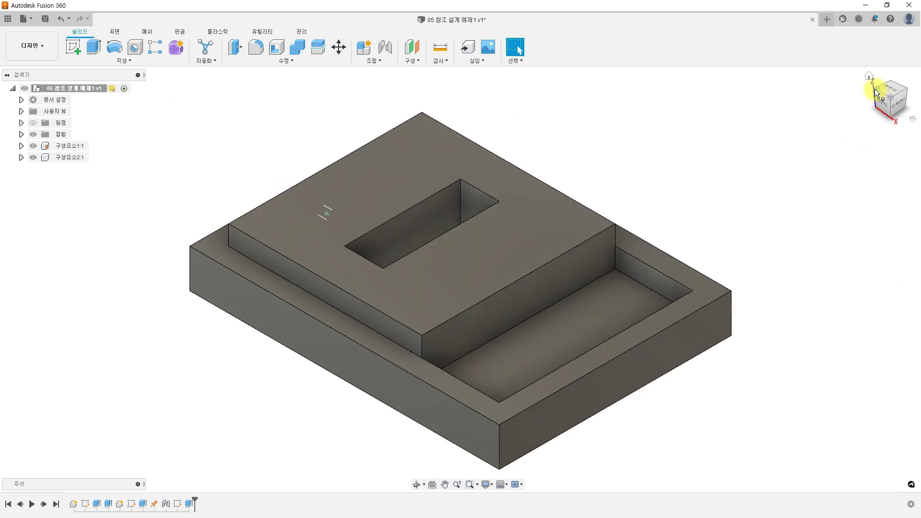
click(875, 90)
shift+middle_drag(603, 369, 598, 397)
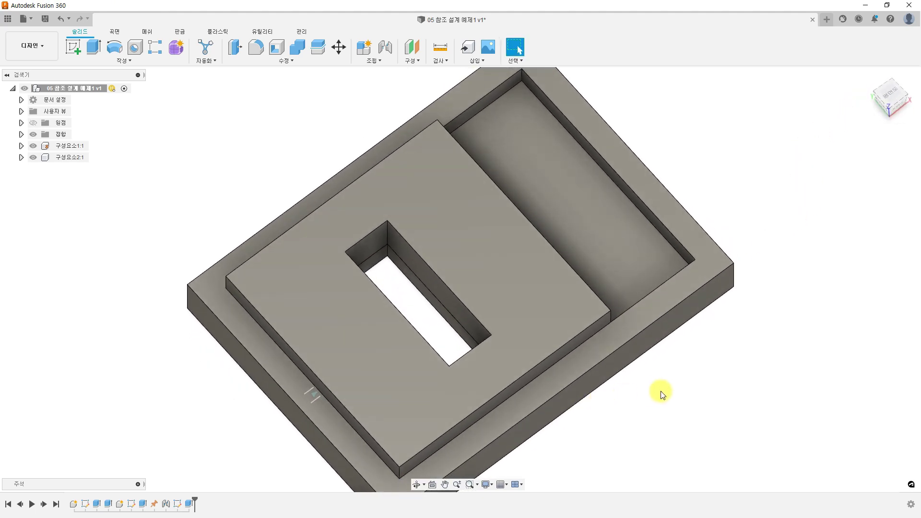
Slide the slotted block along the base's pocket and back to check how the slot behaves
drag(544, 322, 687, 242)
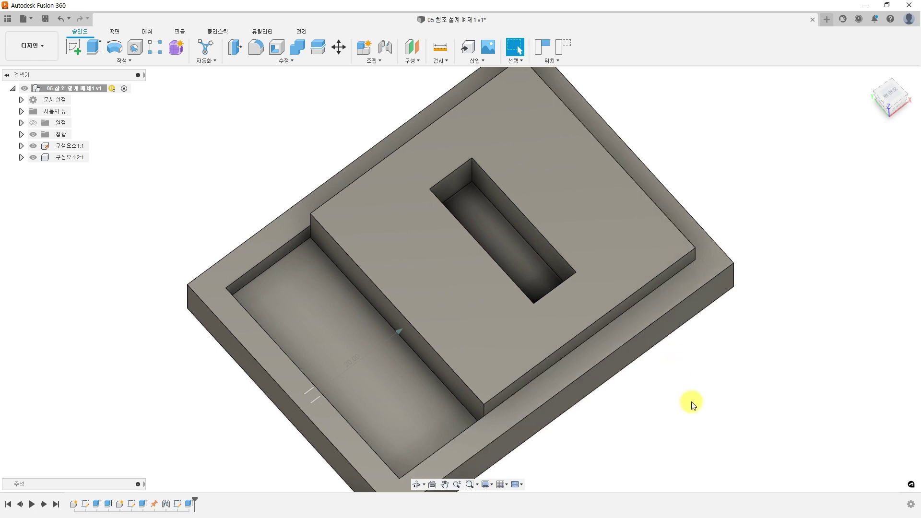
drag(623, 307, 494, 370)
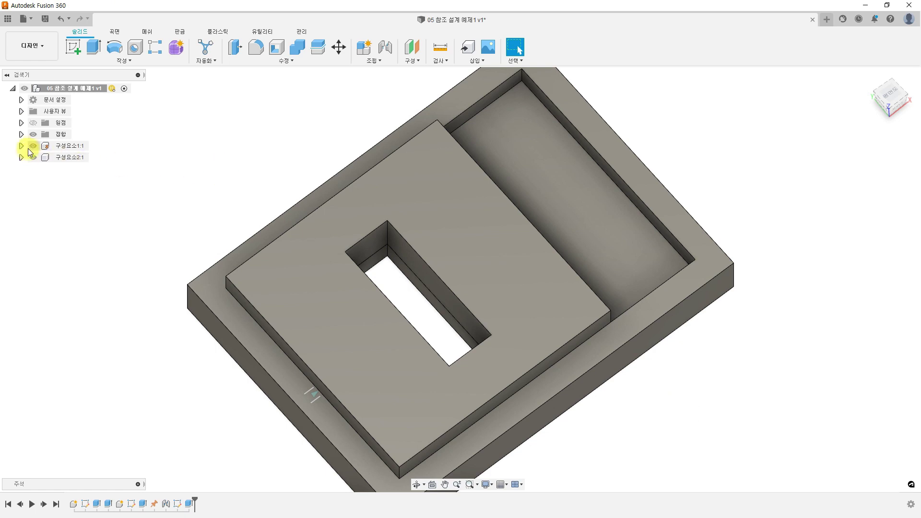
Edit 스케치1 of component 구성요소1:1 to set the slot's length to 20 mm, and finish the sketch
click(69, 146)
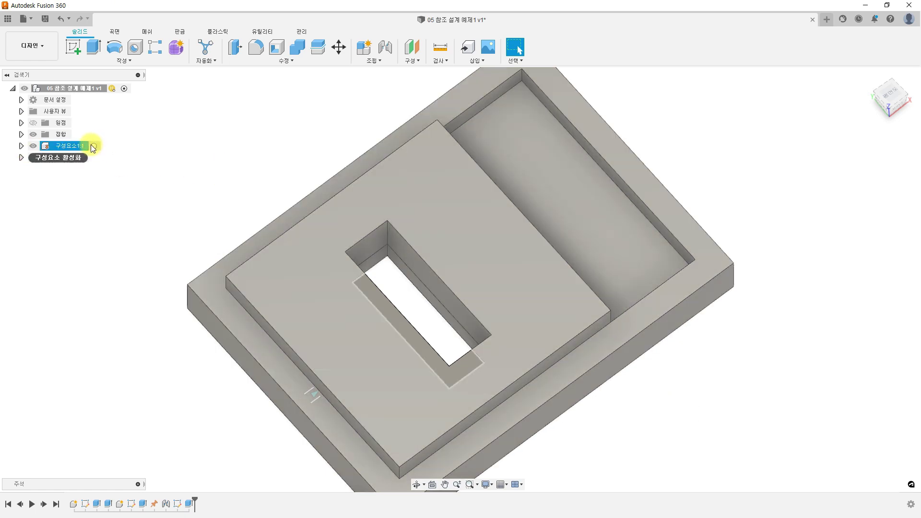
click(21, 146)
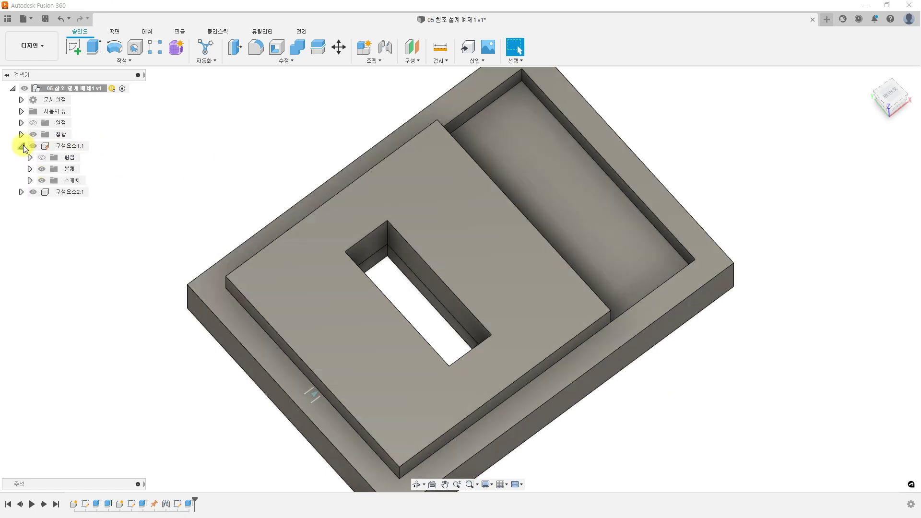
click(30, 180)
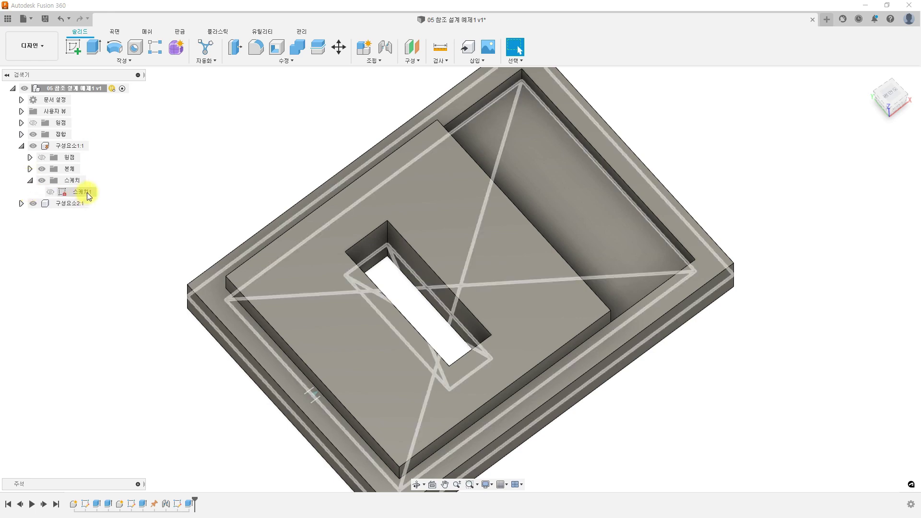
double_click(88, 192)
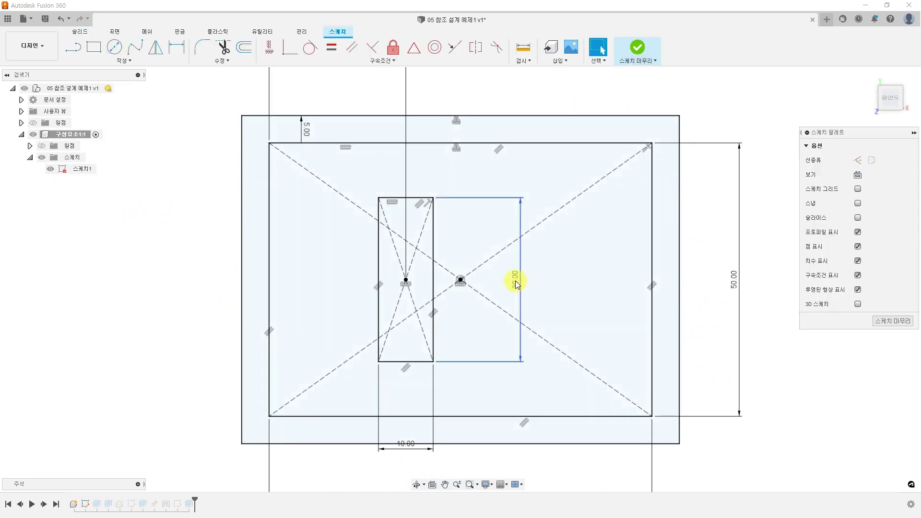
double_click(516, 285)
text(20)
key(Return)
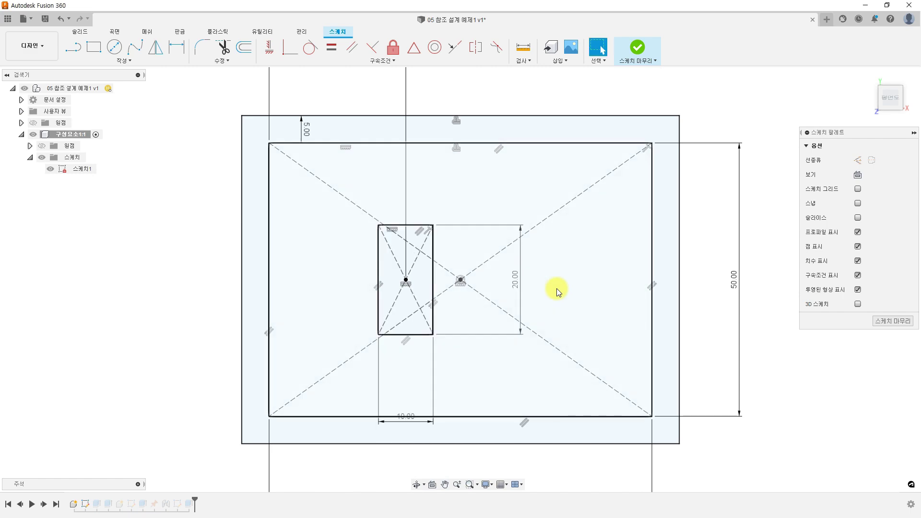
click(637, 52)
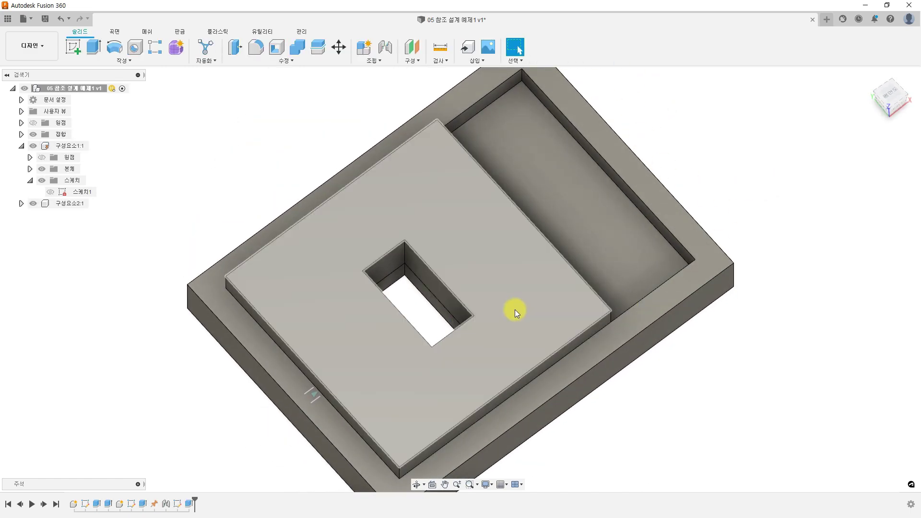
drag(490, 359, 381, 472)
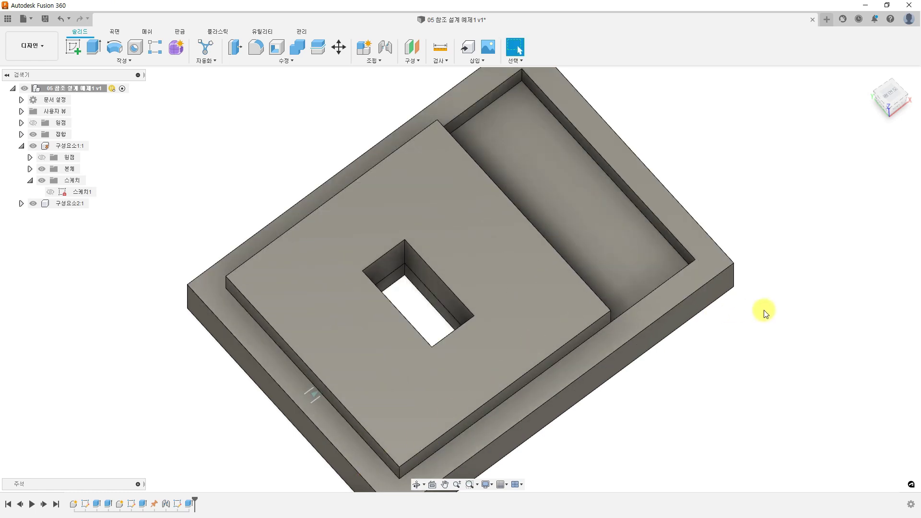
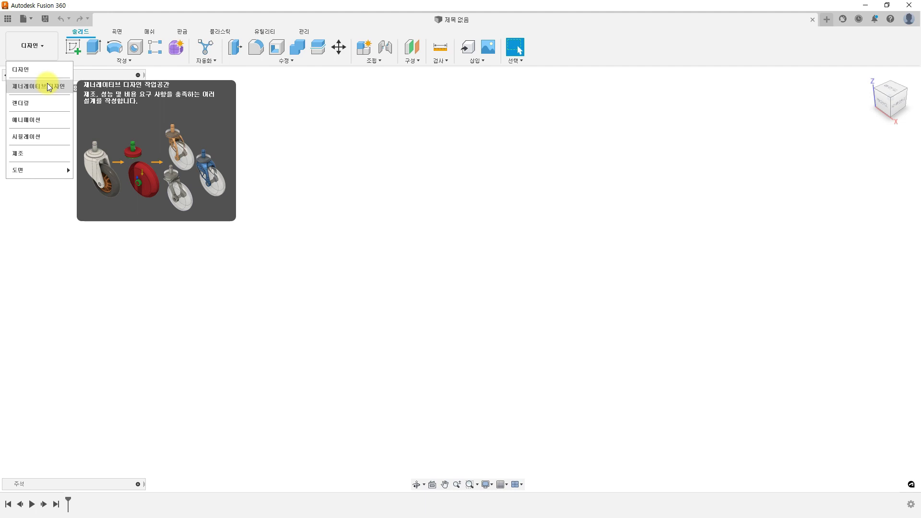
click(203, 247)
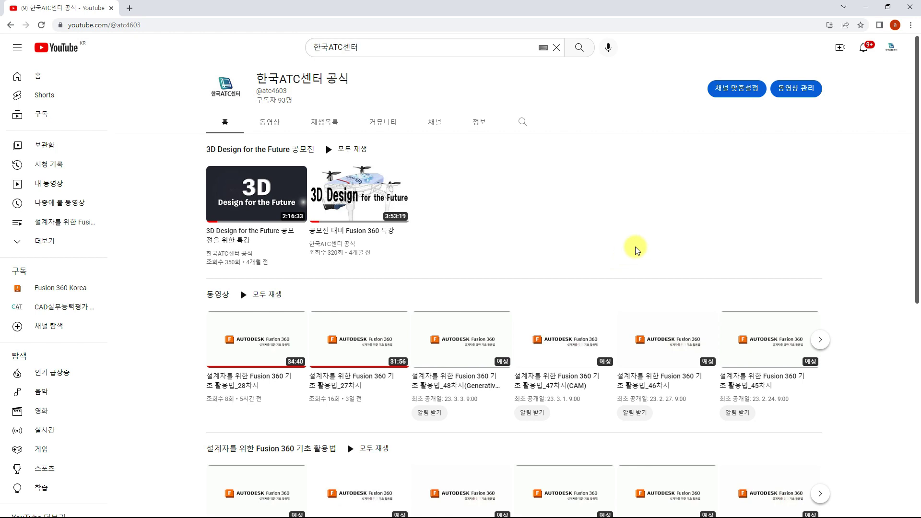
scroll(635, 247, down, 2)
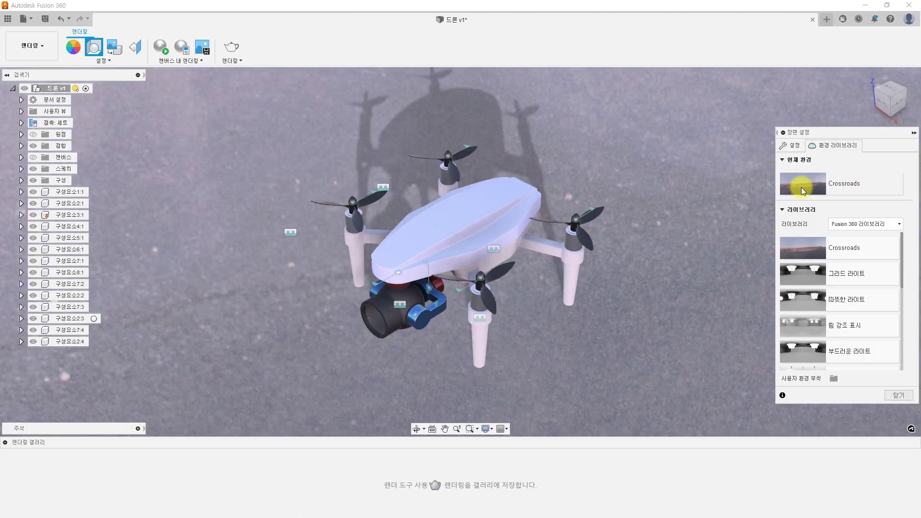
Apply the Plaza environment to the drone's rendering scene and set the camera's focal length to 90 mm
scroll(810, 297, down, 3)
double_click(832, 308)
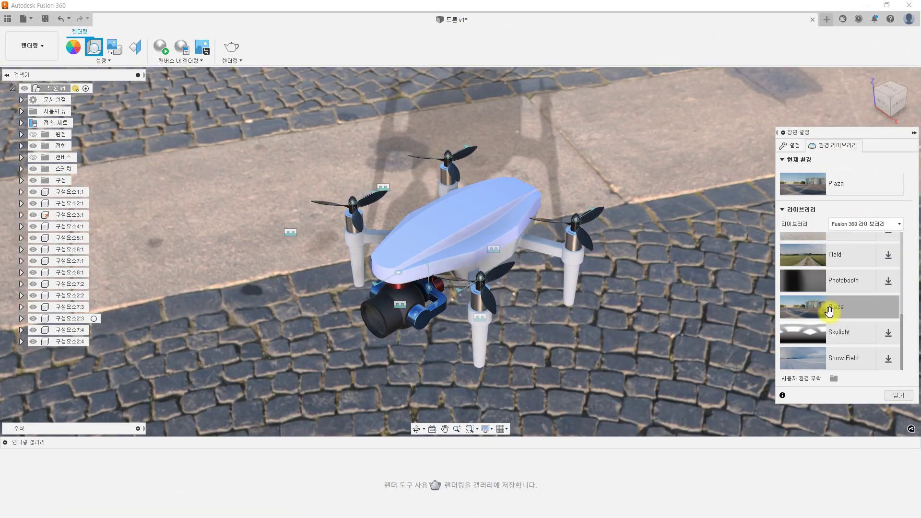
drag(847, 328, 816, 329)
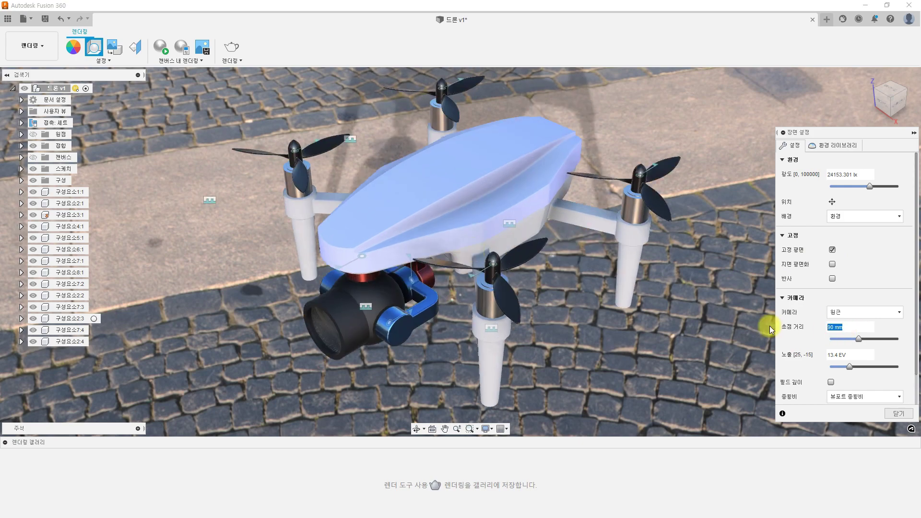
text(2090)
Enable depth of field with its focus centre on the drone's gimbal camera, and set the aspect ratio to 16:9 와이드스크린
click(831, 382)
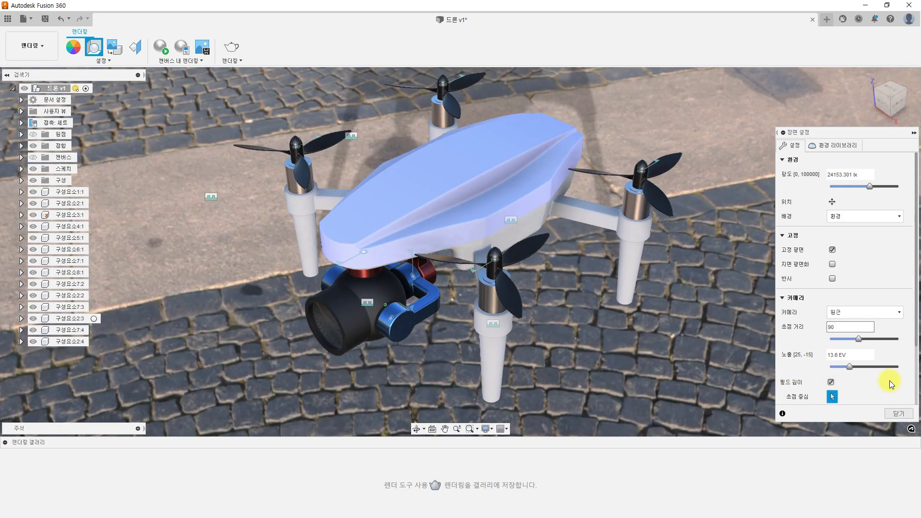
scroll(888, 381, down, 2)
click(384, 305)
click(861, 362)
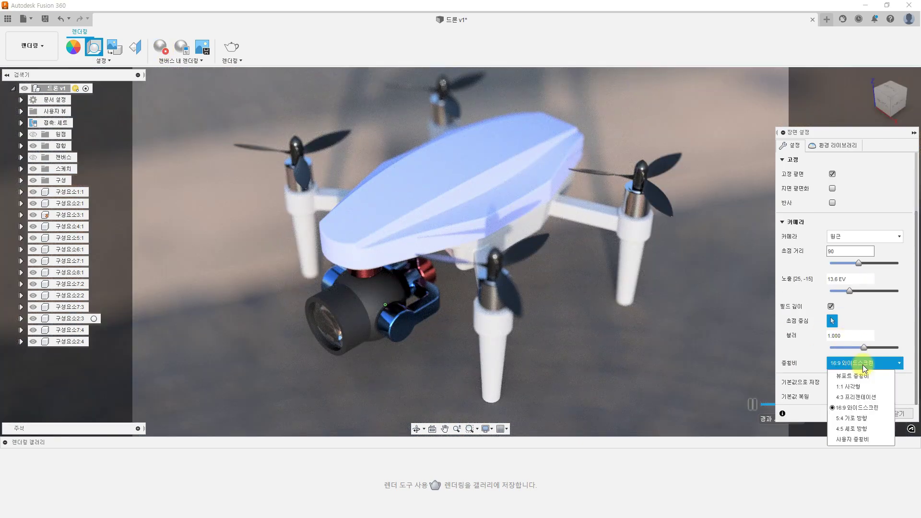
click(534, 392)
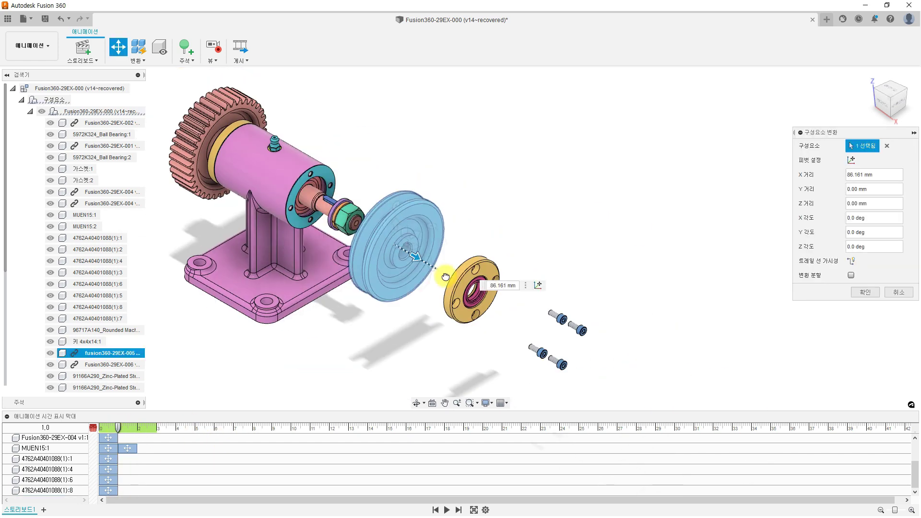
Move the pulley outward along X past the cover bolts, and shift the selected components' actions along the animation timeline
drag(425, 345, 766, 459)
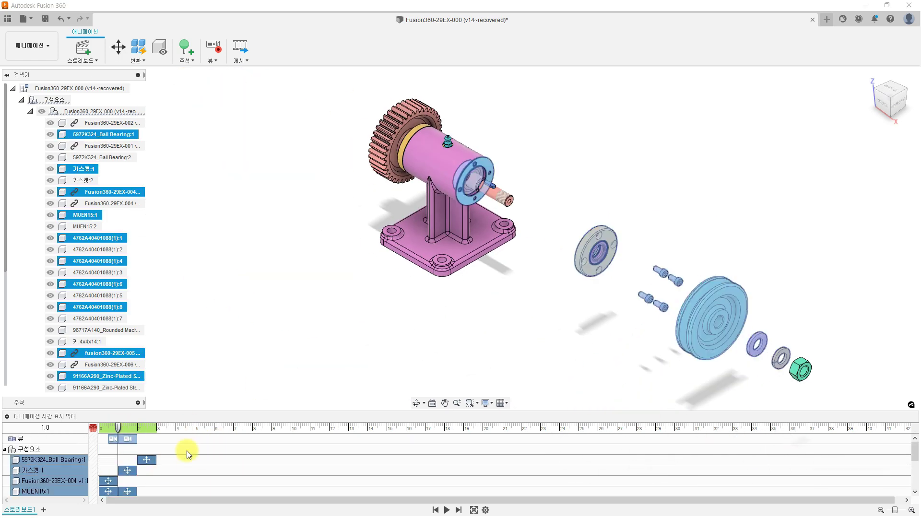
drag(185, 448, 206, 459)
drag(118, 428, 118, 446)
Start transforming the shaft Fusion360-29EX-002 together with its two keys, 96717A140_Rounded and 키 4x4x14:1
click(111, 123)
ctrl+click(106, 330)
ctrl+click(87, 341)
click(119, 47)
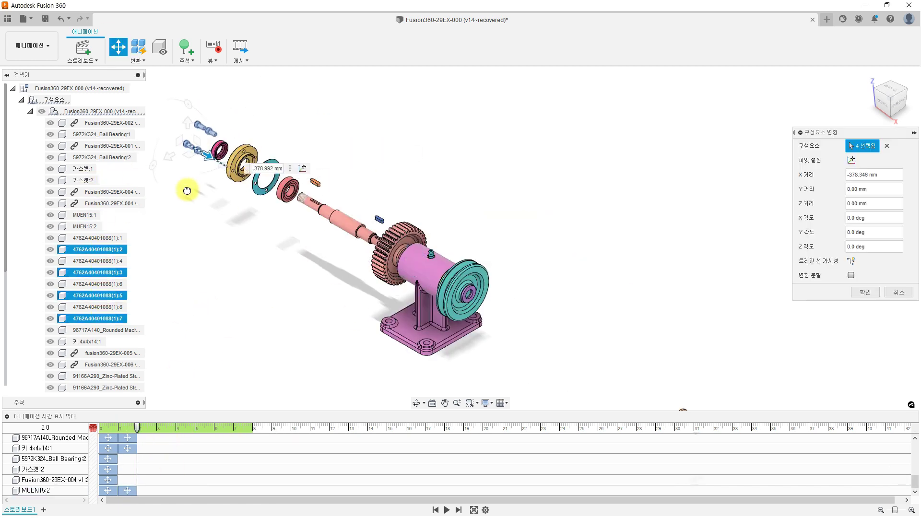
Align the end times of the move actions of bolts 4762A40401088(1):3, :5 and :7
click(173, 411)
right_click(131, 471)
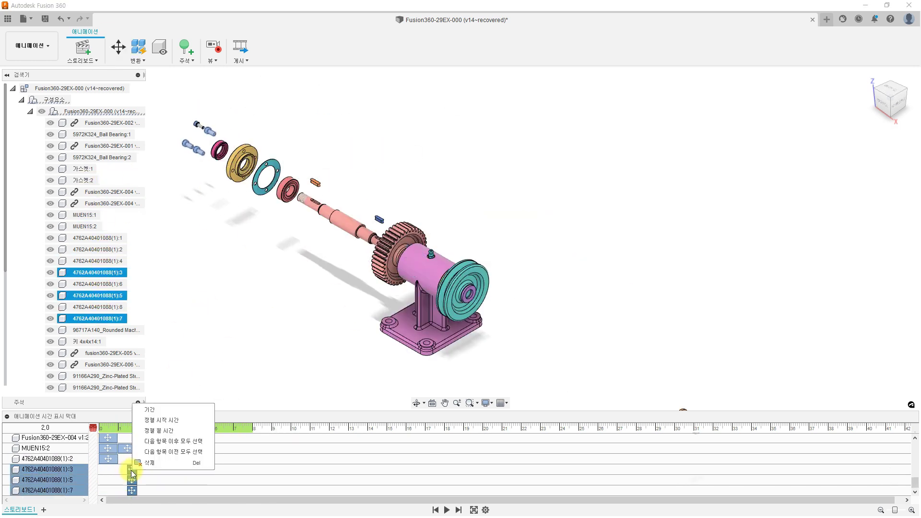
click(177, 434)
Set the playhead to 1.0 and shift the gear, washer and nut move actions along the timeline
drag(137, 428, 118, 428)
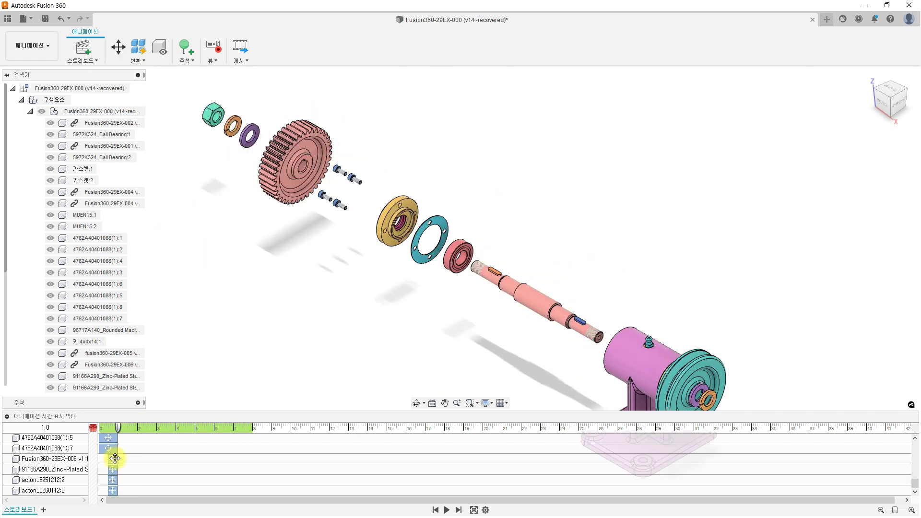
drag(115, 459, 154, 468)
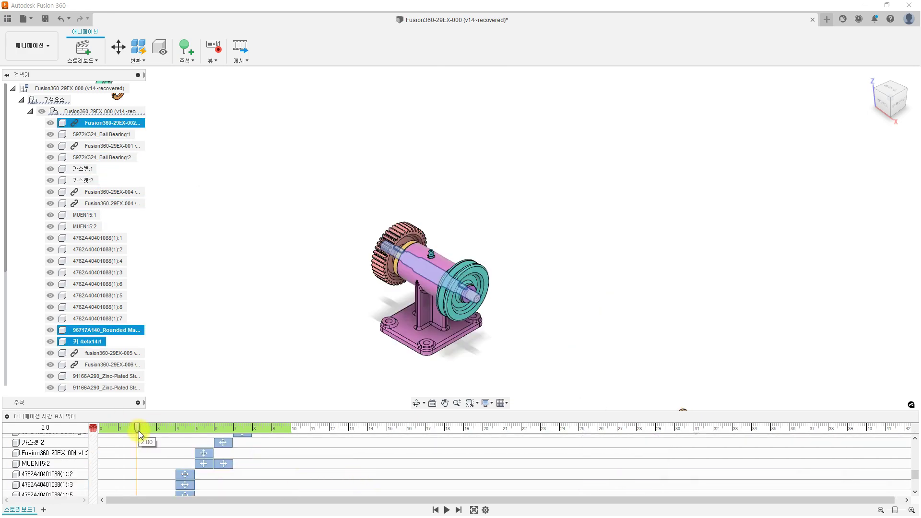
click(482, 251)
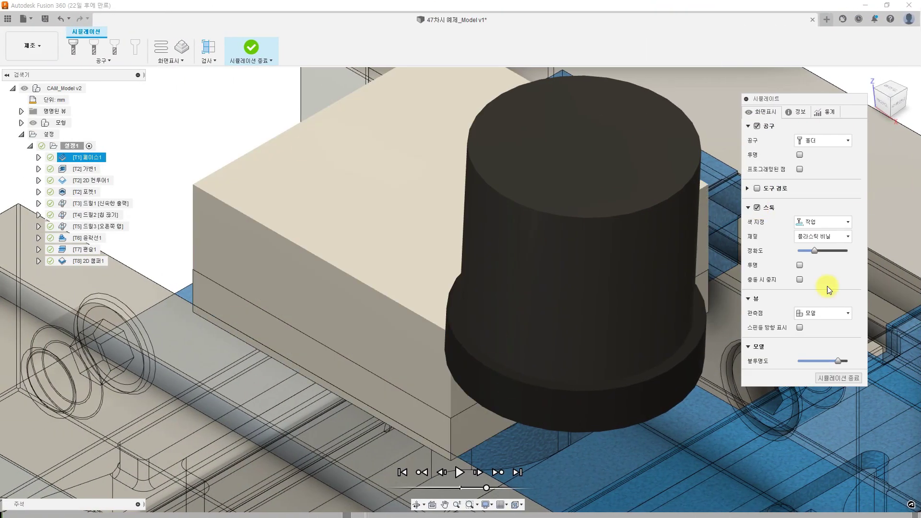
Turn on 충돌 시 중지 (stop on collision), play the machining simulation and reduce its playback speed
click(800, 279)
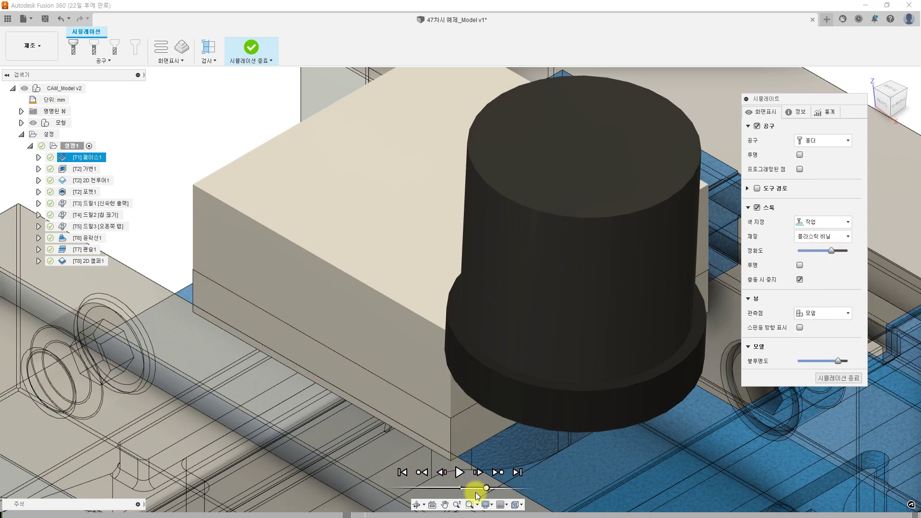
click(459, 472)
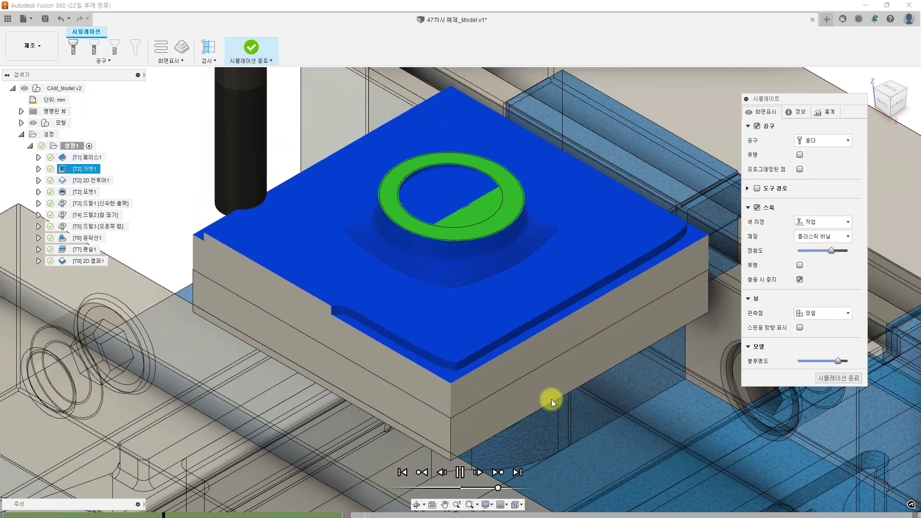
drag(498, 488, 492, 486)
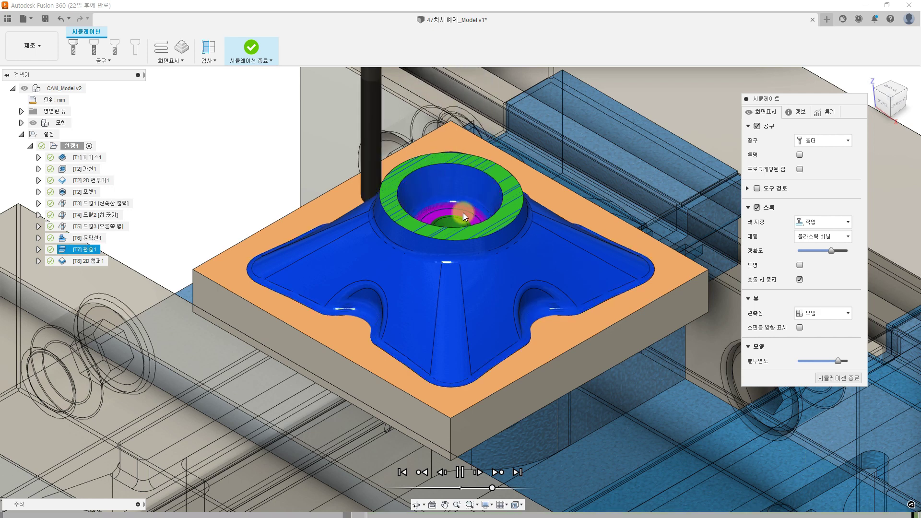
drag(492, 488, 478, 488)
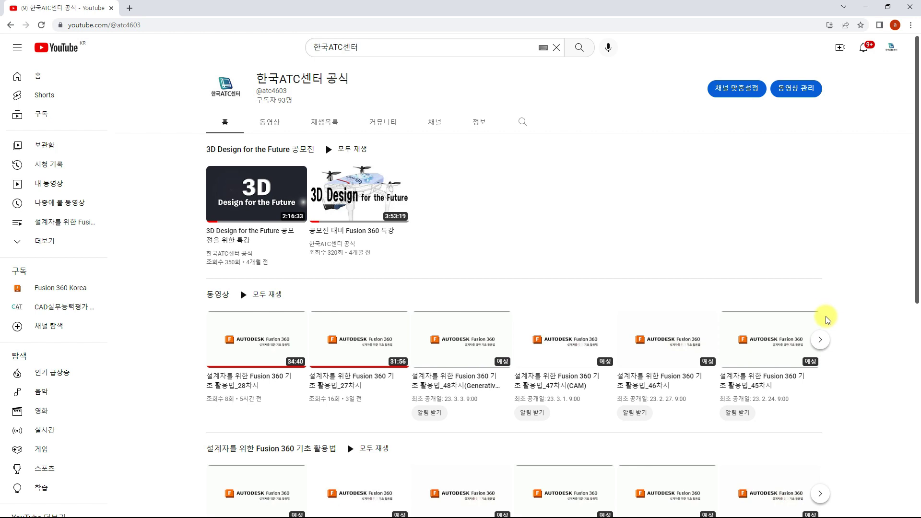
scroll(821, 296, down, 2)
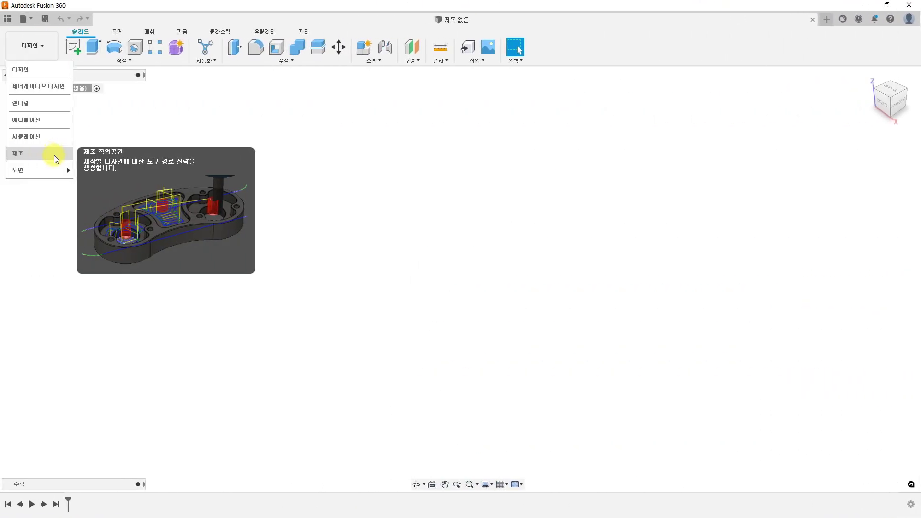
mouse_move(56, 169)
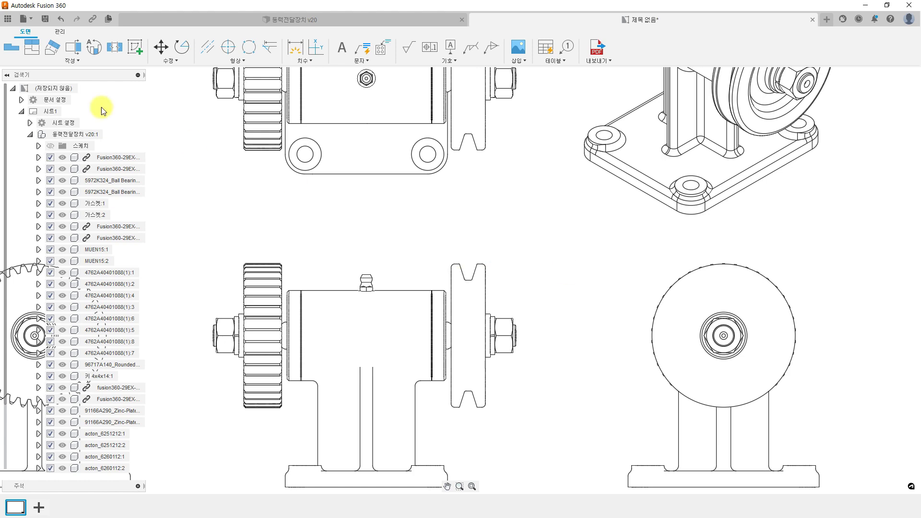
Create an auxiliary view projected from the slanted V-groove edge of the pulley in the front view
click(53, 47)
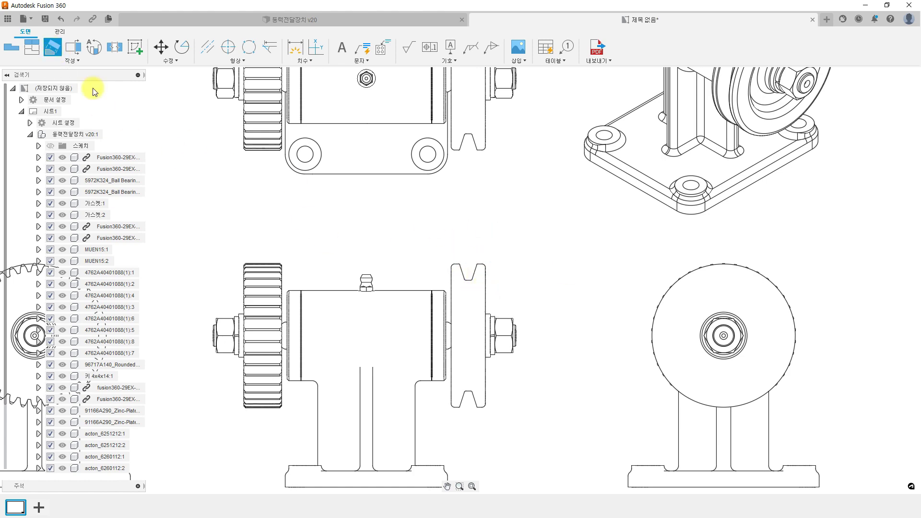
click(461, 272)
scroll(624, 221, down, 5)
click(600, 212)
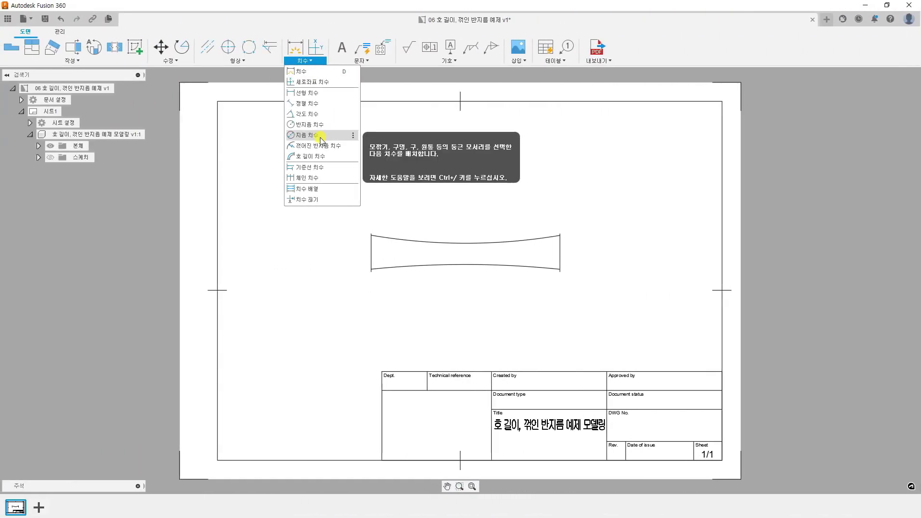
Add arc length dimensions to the part's upper and lower arcs, placed above and below the view
click(305, 136)
click(488, 243)
click(485, 199)
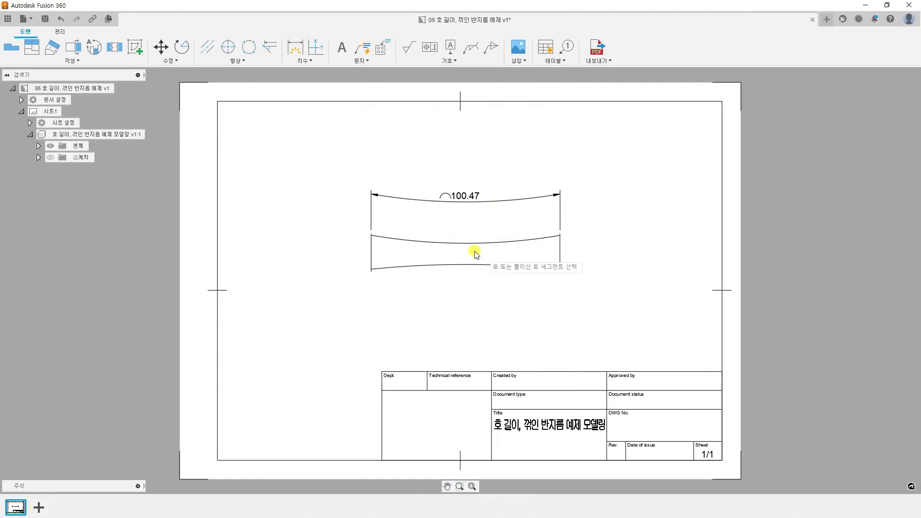
right_click(345, 120)
click(342, 96)
click(422, 267)
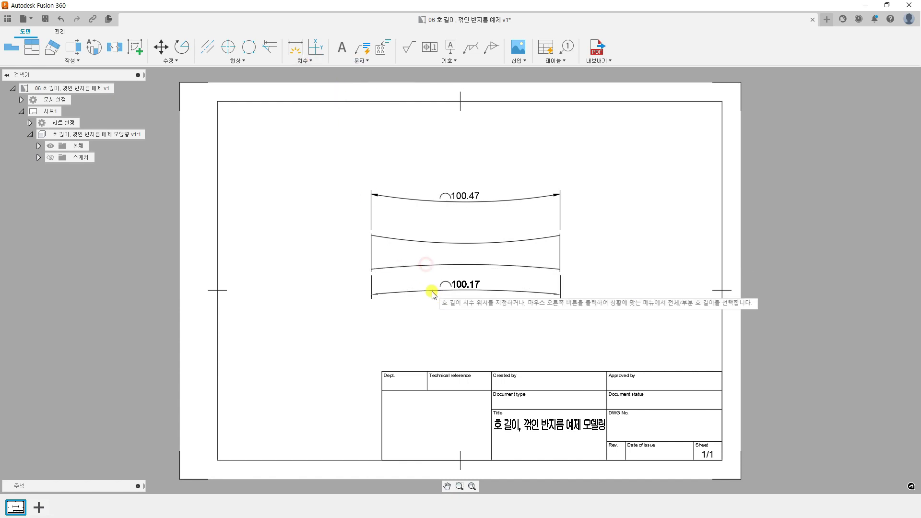
click(413, 302)
Add jogged radius dimensions to the part's upper and lower arcs, with relocated centers above and below them
click(305, 60)
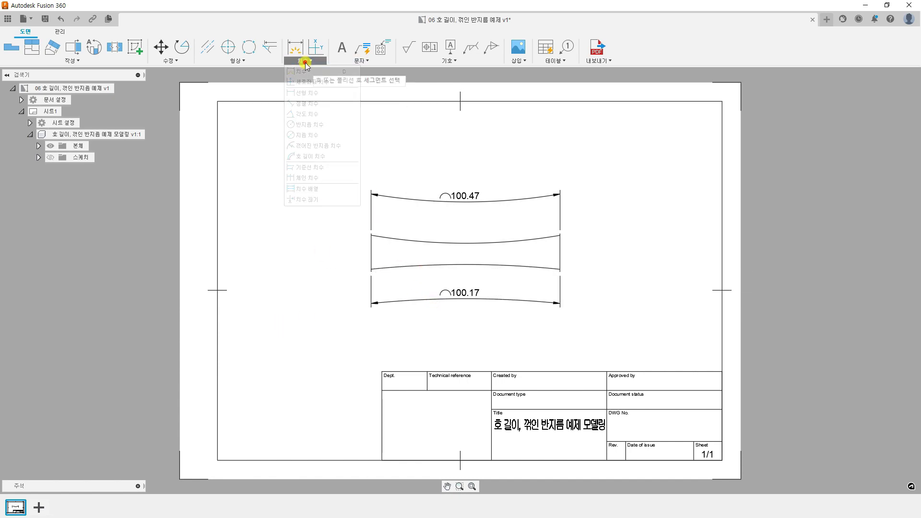
click(335, 144)
click(397, 238)
click(432, 154)
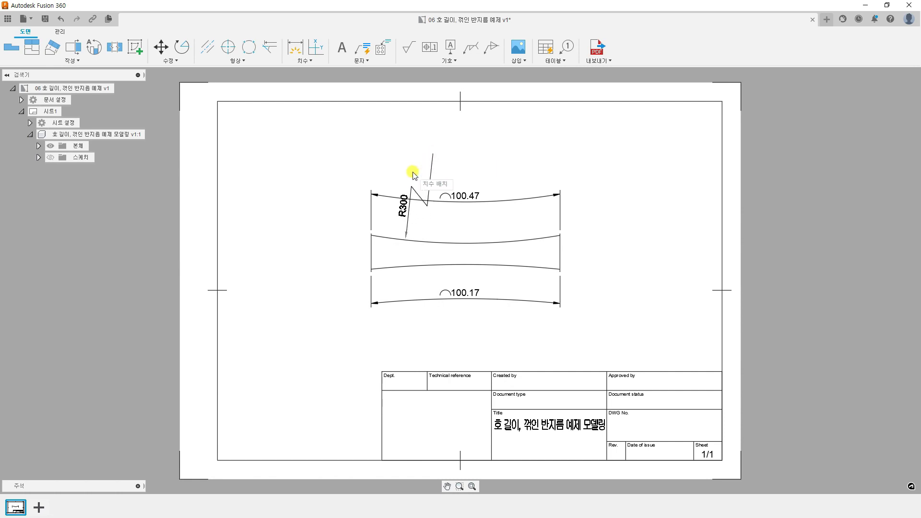
click(425, 187)
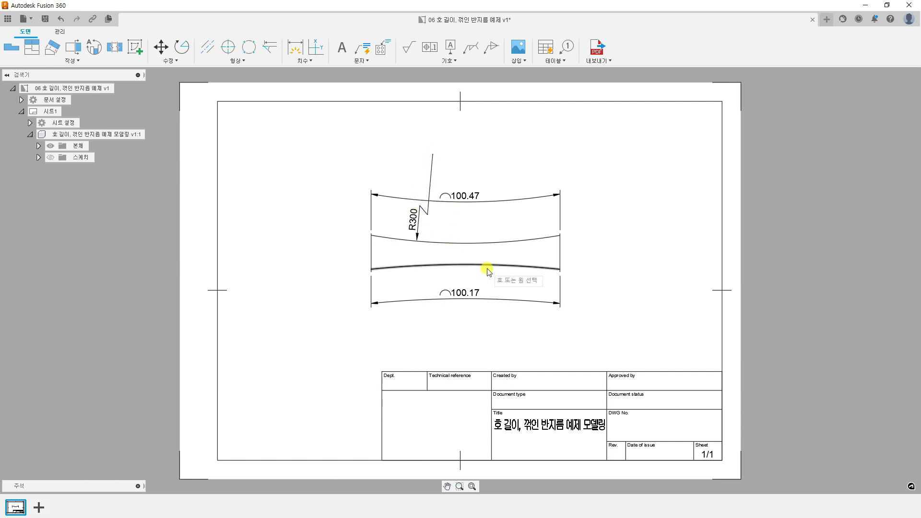
right_click(344, 125)
click(349, 113)
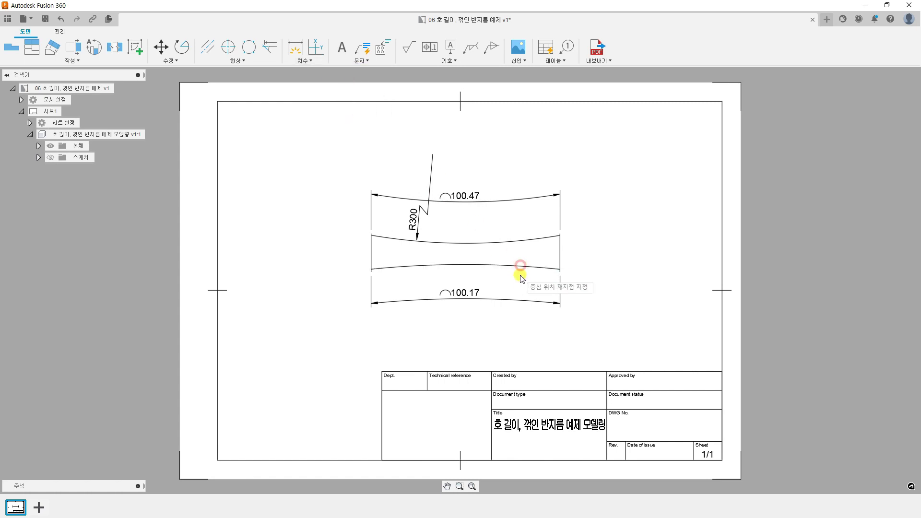
click(486, 346)
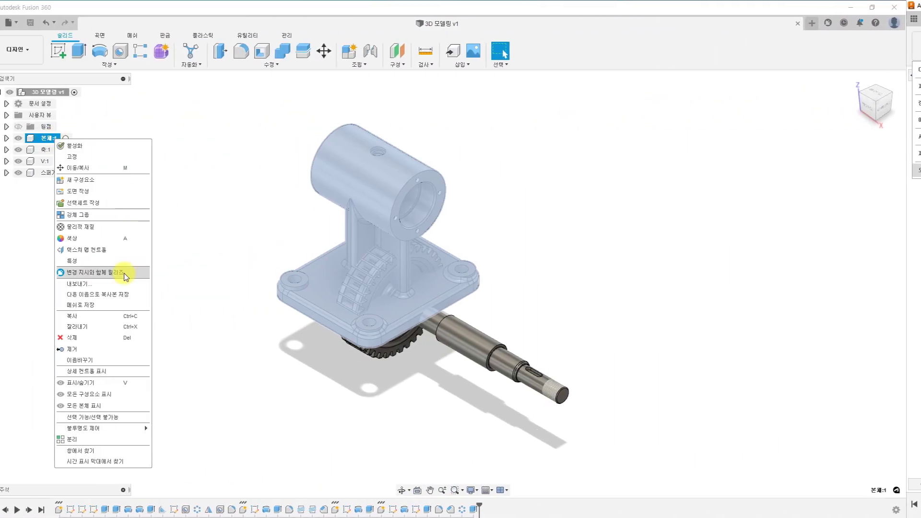
Create a new ISO drawing in mm from the 본체 component and place its shaded front base view
click(123, 269)
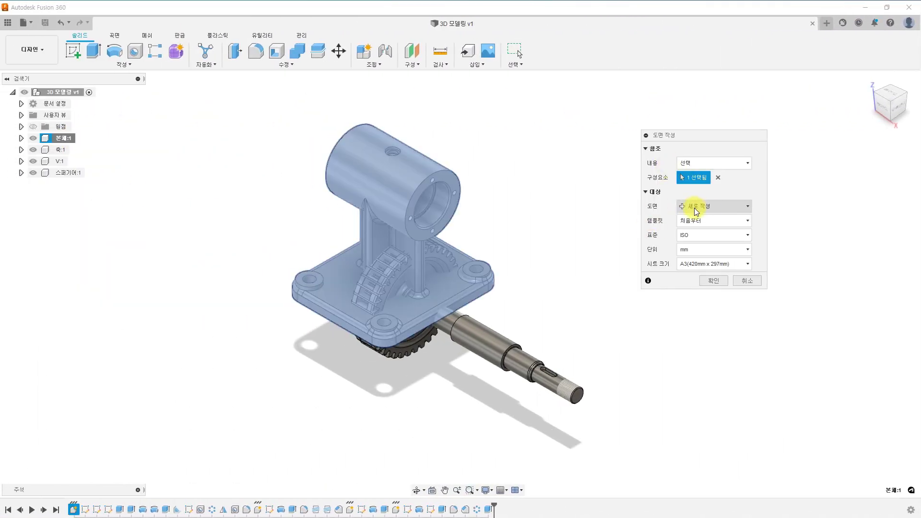
click(714, 281)
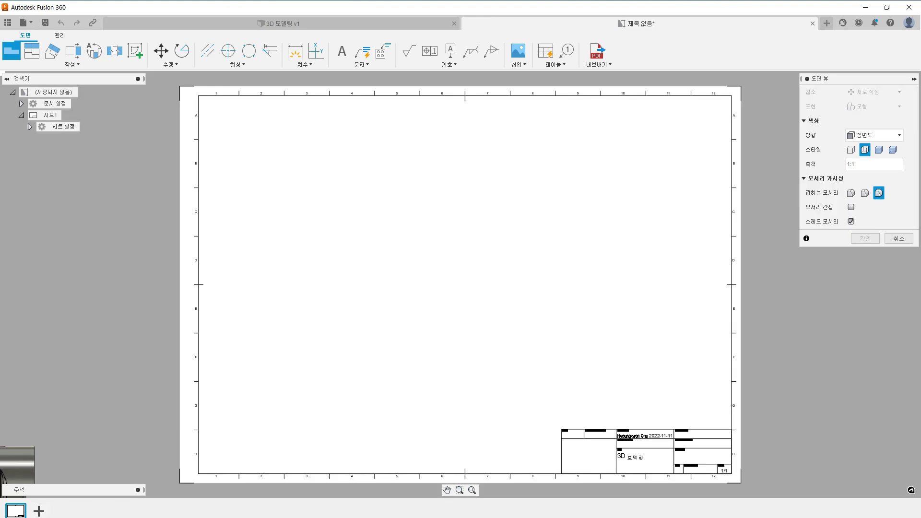
click(345, 242)
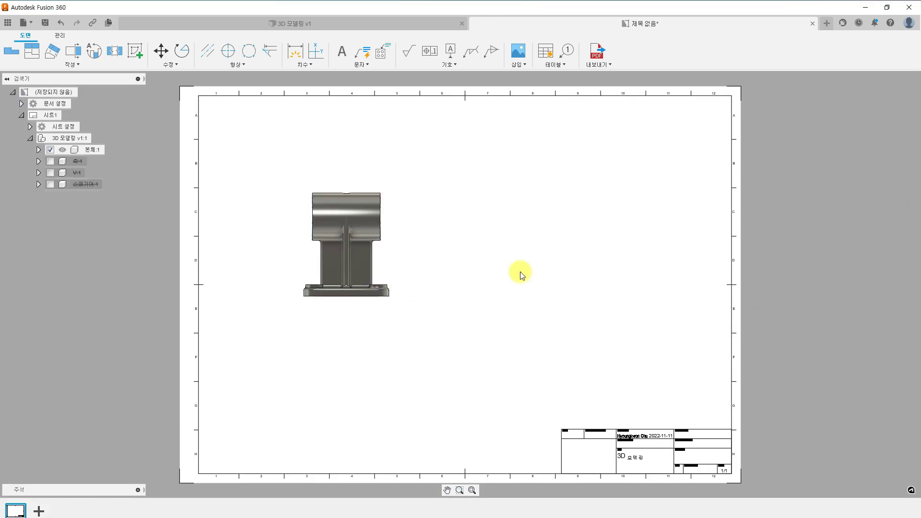
Create the title block 3D 양식용 for the sheet by importing it from a drawing file
click(30, 127)
click(50, 138)
double_click(119, 149)
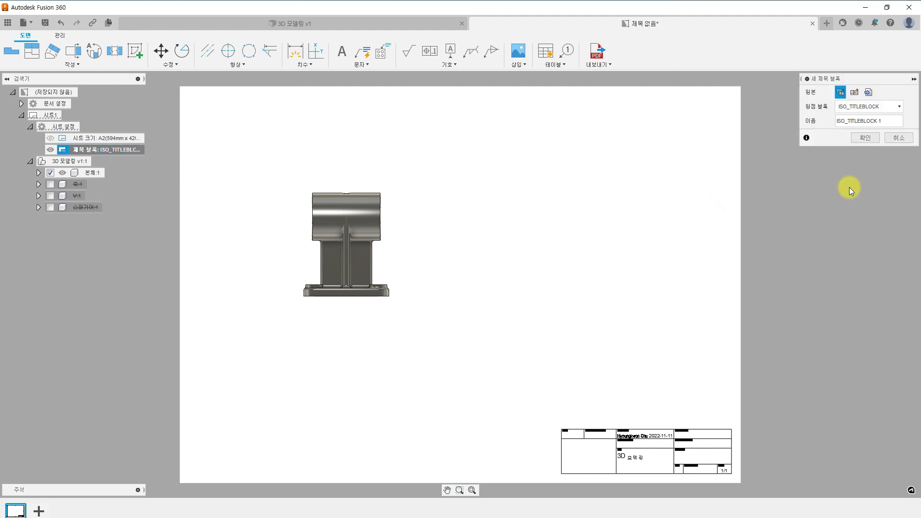
click(869, 92)
click(120, 85)
Open the 3D 양식용 title block for editing and set the sheet border's line width to 0.7 mm
click(135, 150)
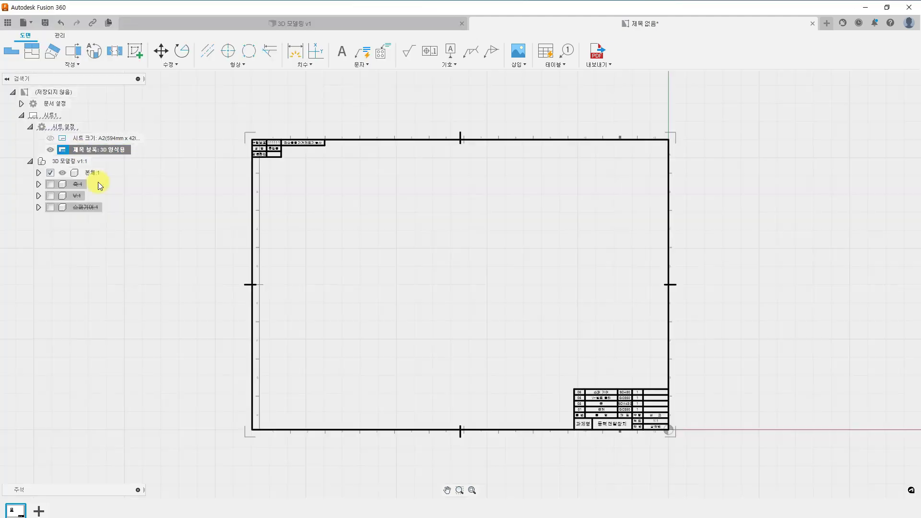
drag(737, 336, 442, 120)
click(877, 121)
click(871, 187)
Set the outer lines of the examinee table and parts table to 0.7 mm and make their inner lines thin
drag(484, 449, 230, 269)
click(877, 121)
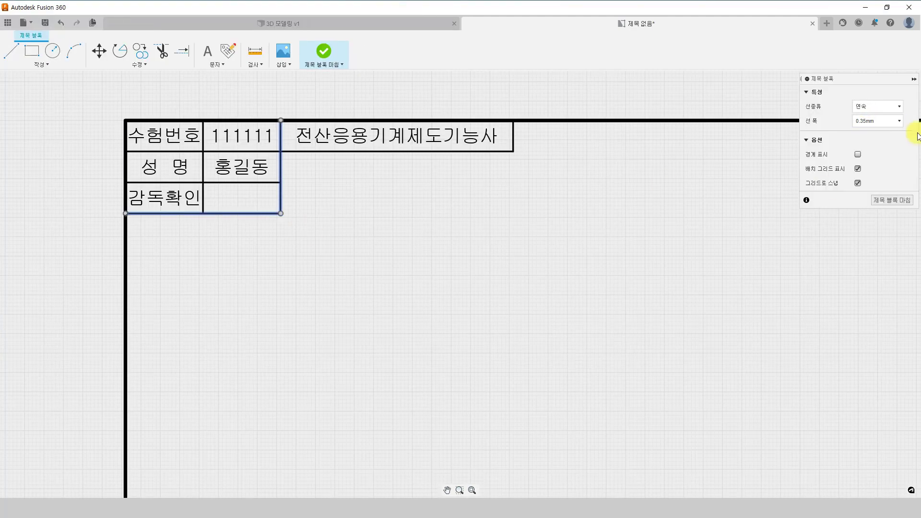
click(877, 121)
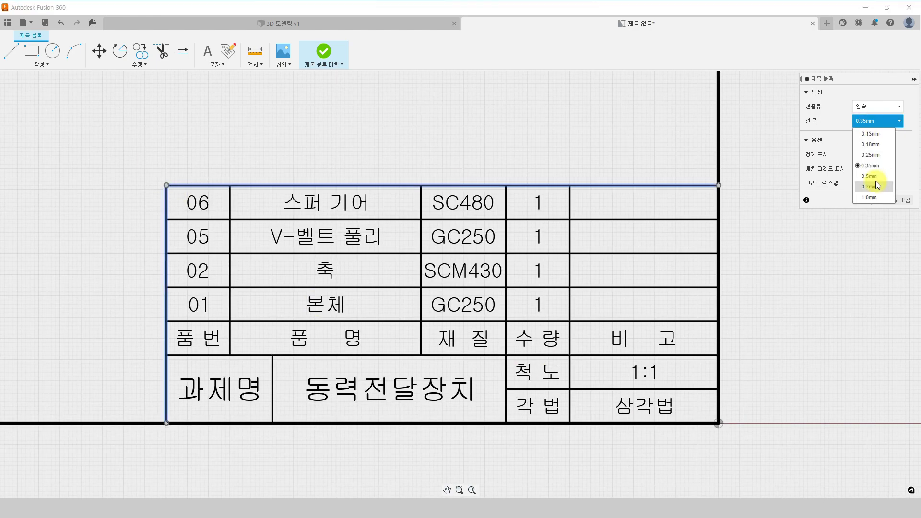
click(869, 126)
click(877, 121)
click(869, 126)
key(Escape)
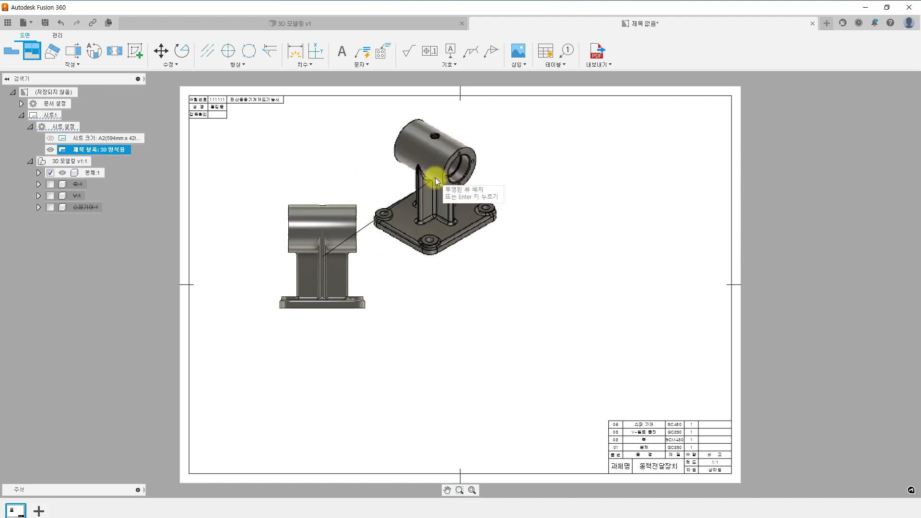
Project two isometric views of the body, one from above and one from below, and remove the front base view
click(435, 177)
click(229, 349)
click(309, 287)
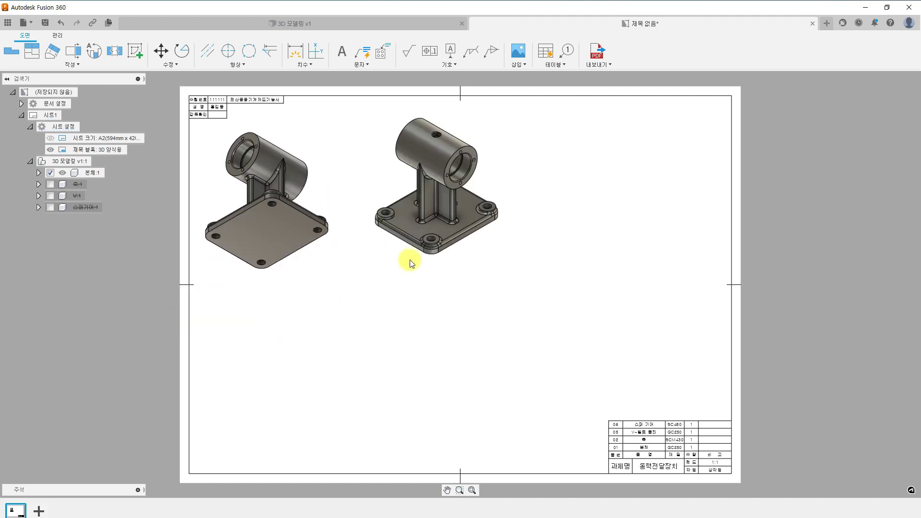
Place a shaded 1:1 base view of the 축 shaft below the body and project two isometric views from it
click(11, 51)
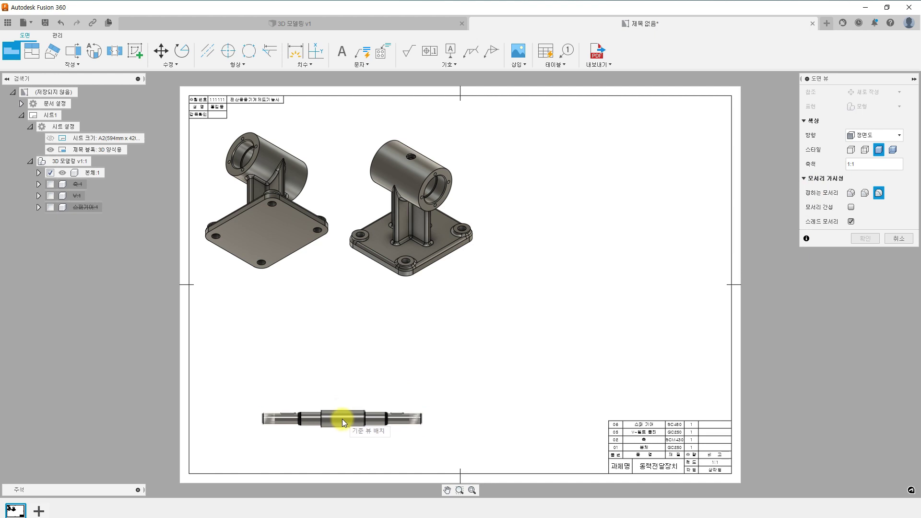
click(342, 420)
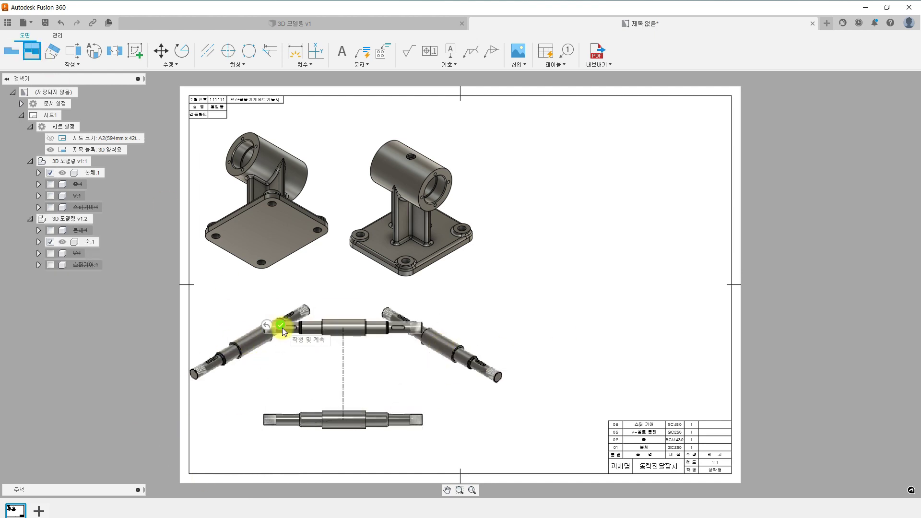
click(282, 328)
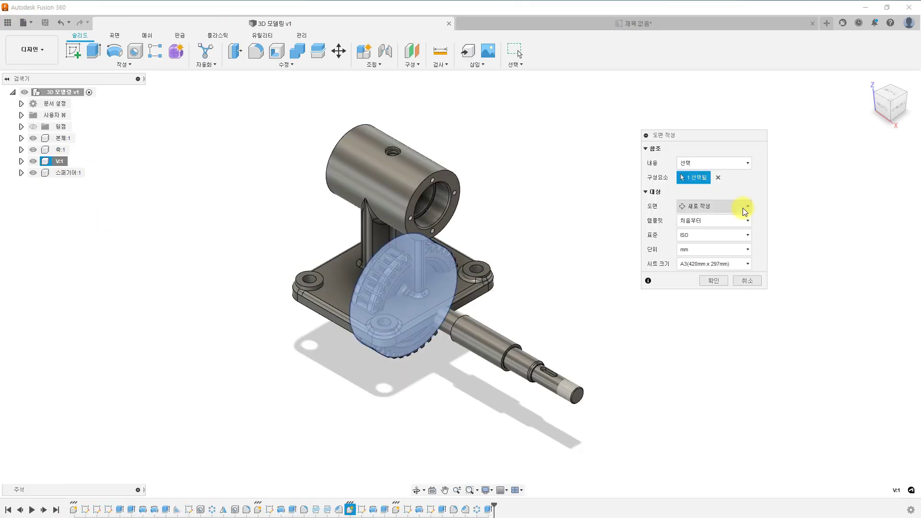
Add the V component to the existing drawing as a shaded base view and project two isometric pulley views
click(745, 211)
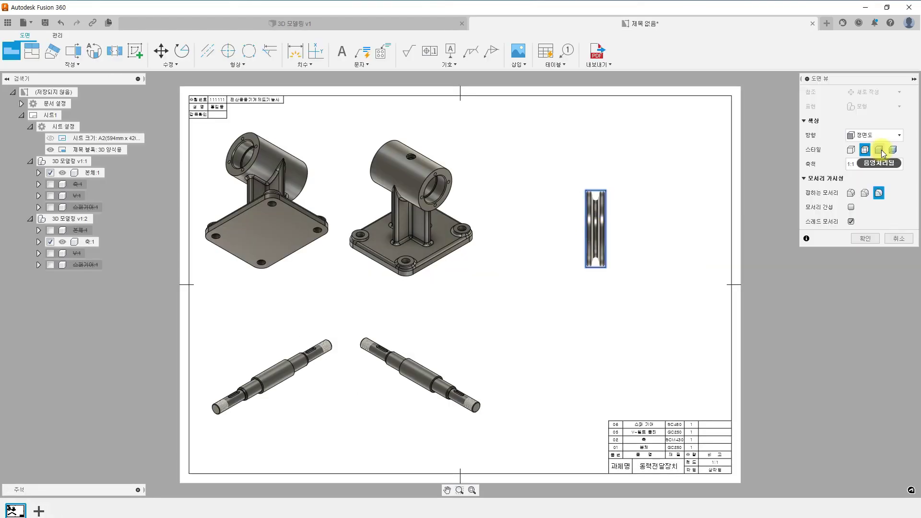
click(600, 274)
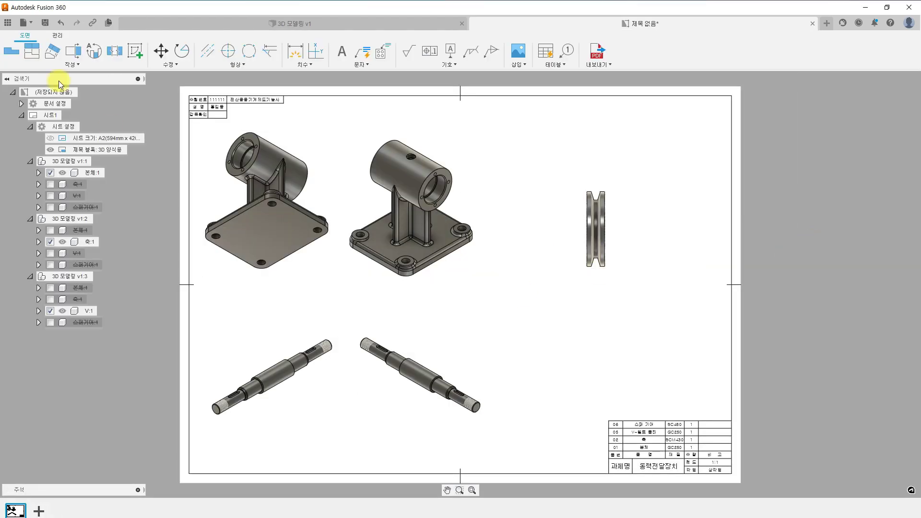
click(554, 185)
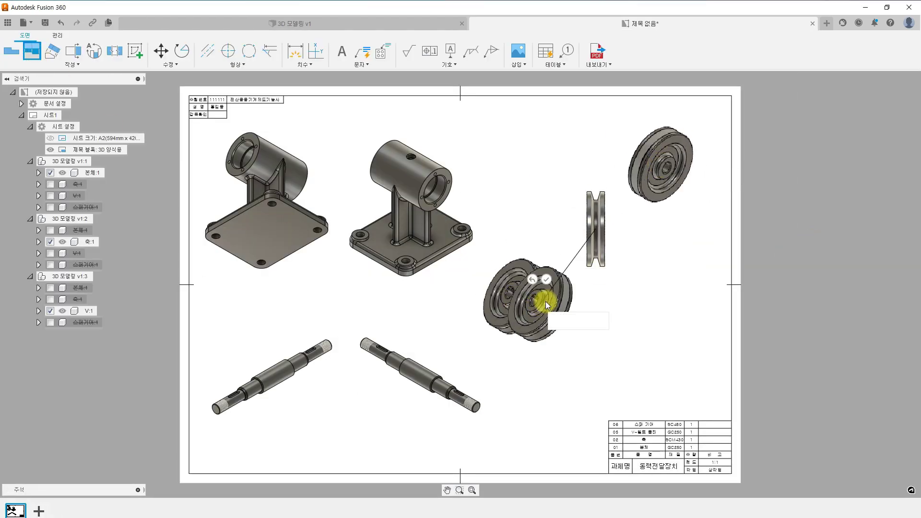
click(662, 229)
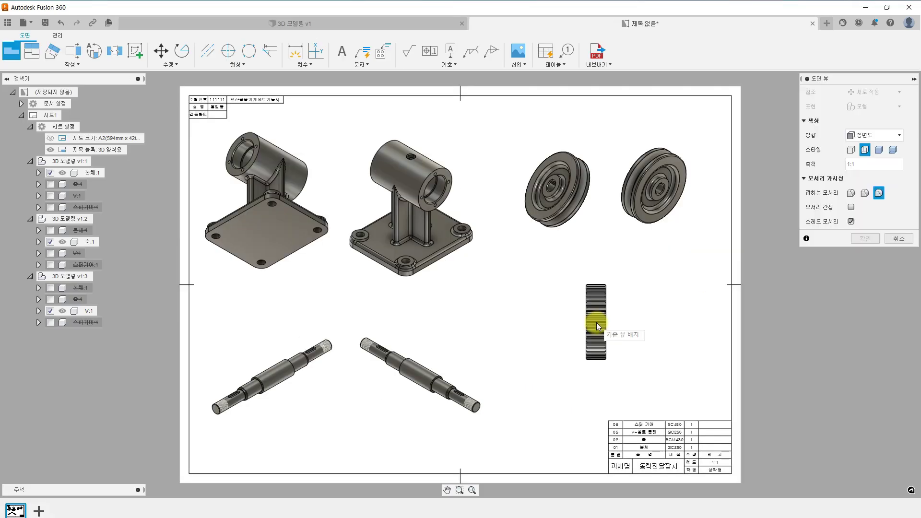
Place a base view of the 스퍼기어 component, project two isometric views from it and delete the base view
click(607, 339)
click(674, 275)
click(536, 401)
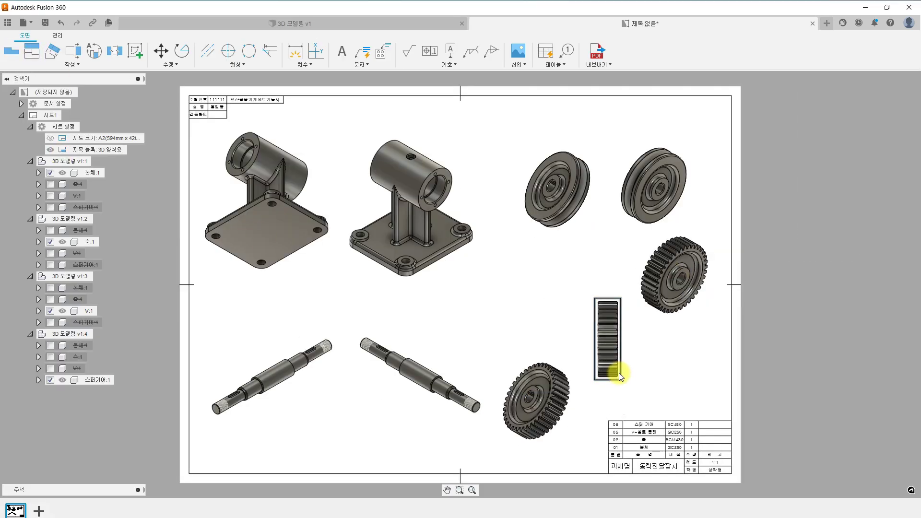
click(620, 374)
key(Delete)
Move the two isometric spur gear views side by side directly beneath the pulley views
drag(536, 401, 560, 310)
drag(674, 275, 656, 310)
drag(559, 310, 562, 313)
double_click(267, 202)
click(901, 196)
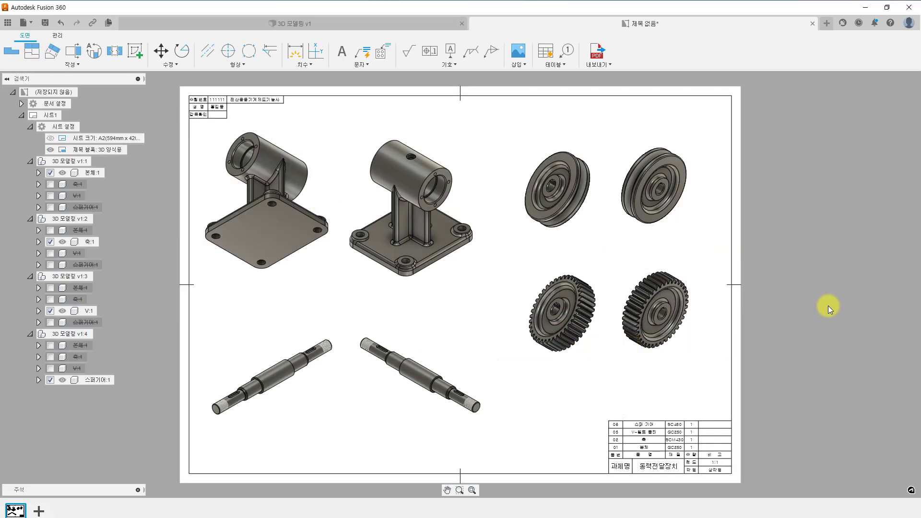
Edit the title block so the 척도 (scale) entry reads NS, and finish the title block
right_click(77, 151)
click(106, 172)
scroll(725, 463, up, 5)
double_click(624, 404)
text(NS)
click(901, 195)
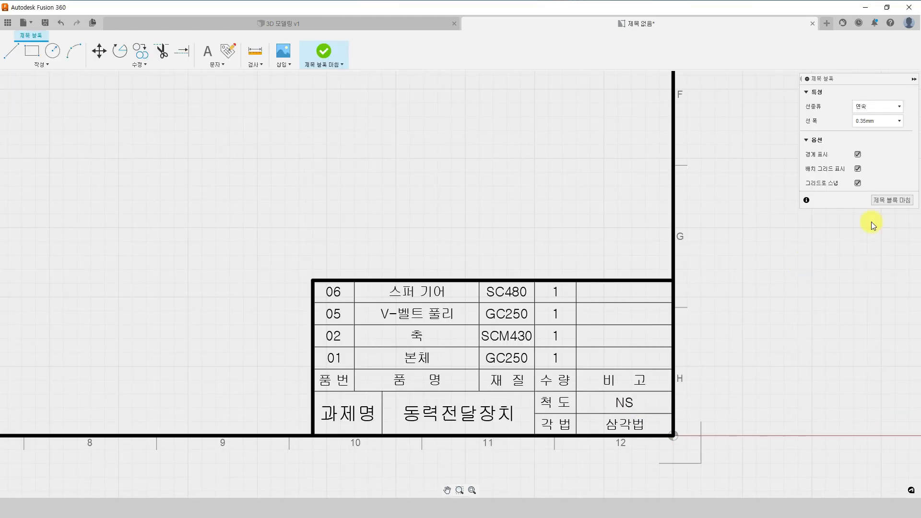
click(893, 200)
scroll(724, 463, up, 1)
key(F6)
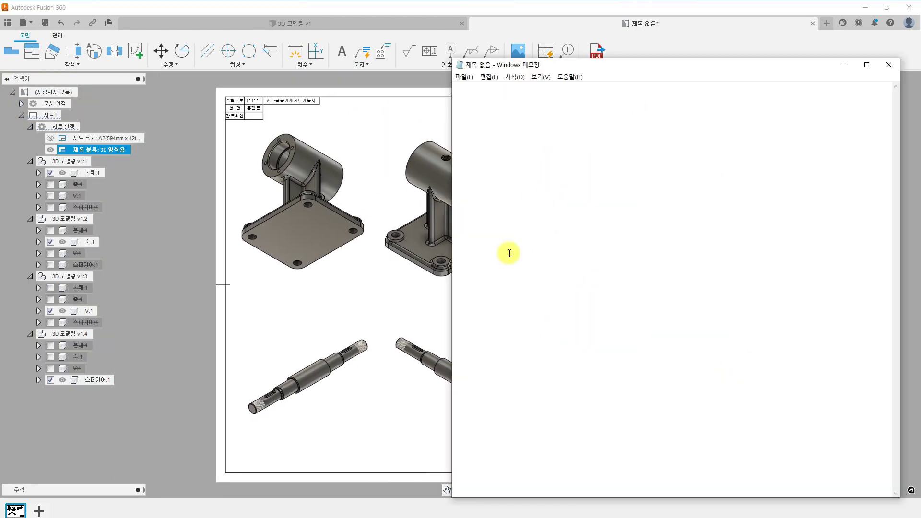
Switch to the 3D 모델링 design and apply a density of 7.850 g/cm³ to its 강철 (steel) physical material
click(288, 23)
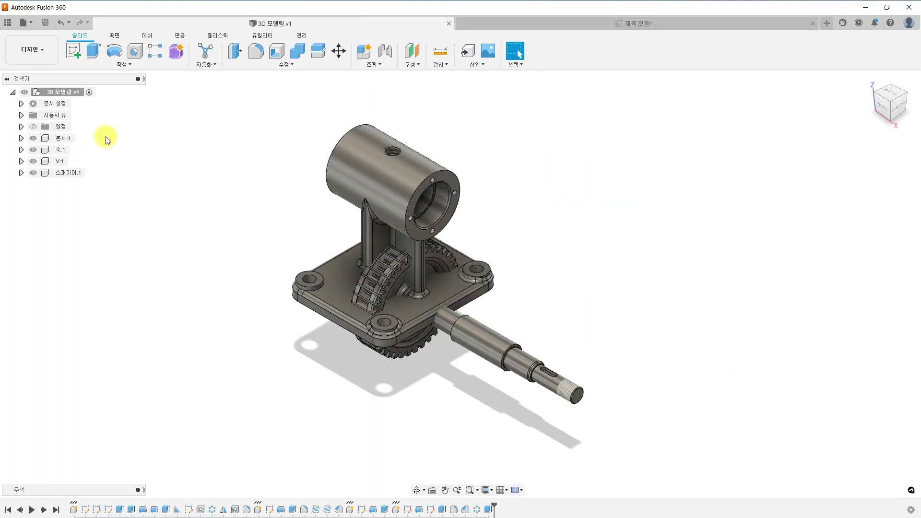
click(286, 64)
click(257, 267)
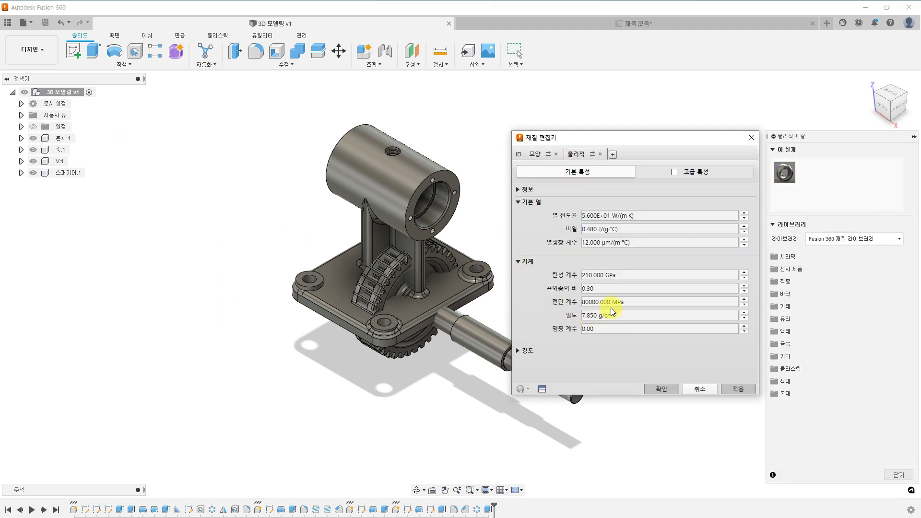
click(738, 388)
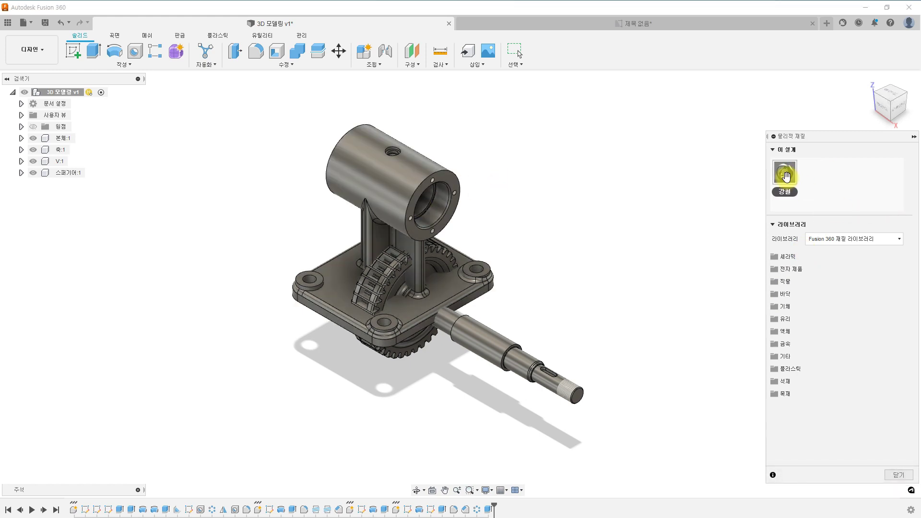
click(899, 475)
Open the 본체 component's properties with the physical data, copy them and paste them into Notepad under the heading 본체
right_click(63, 139)
click(98, 416)
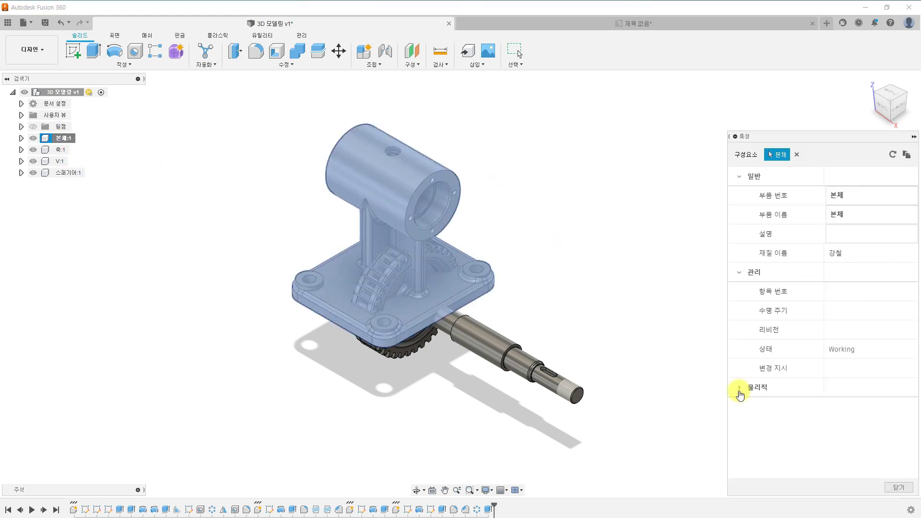
click(739, 388)
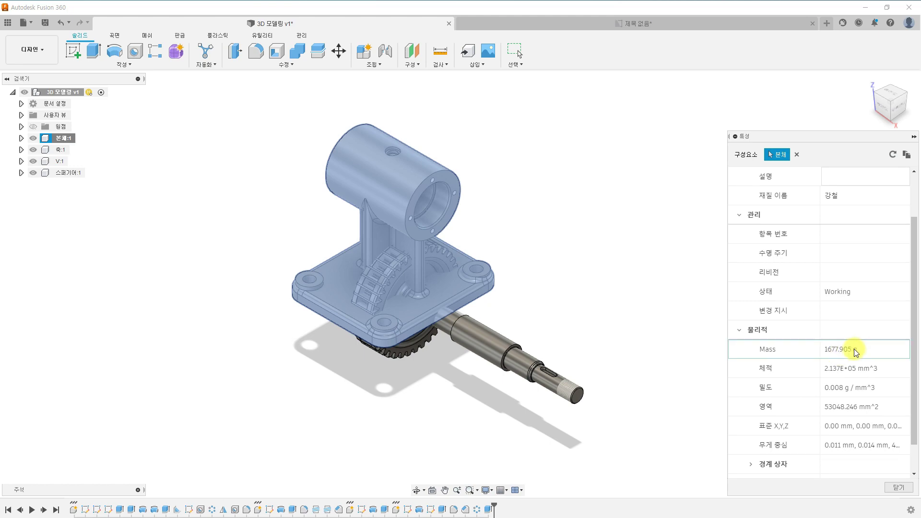
key(alt+Tab)
key(alt+Tab)
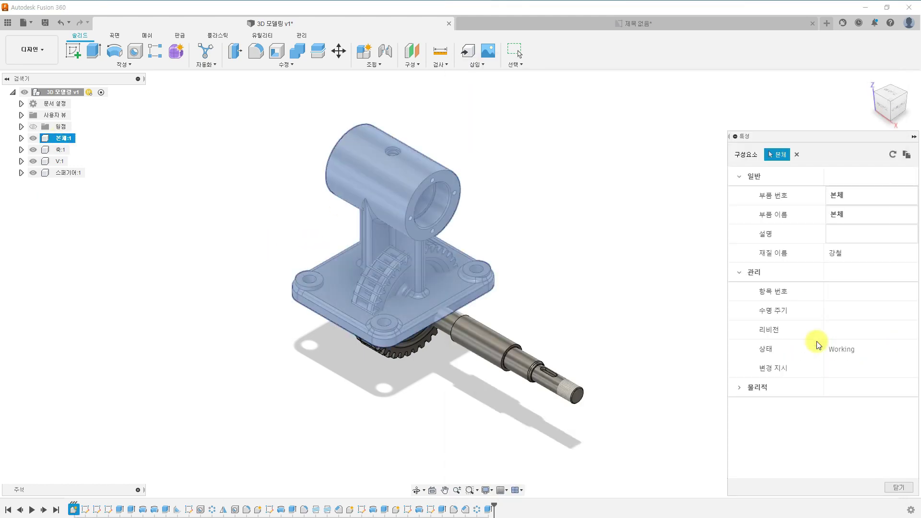
key(alt+Tab)
key(Return)
key(ctrl+v)
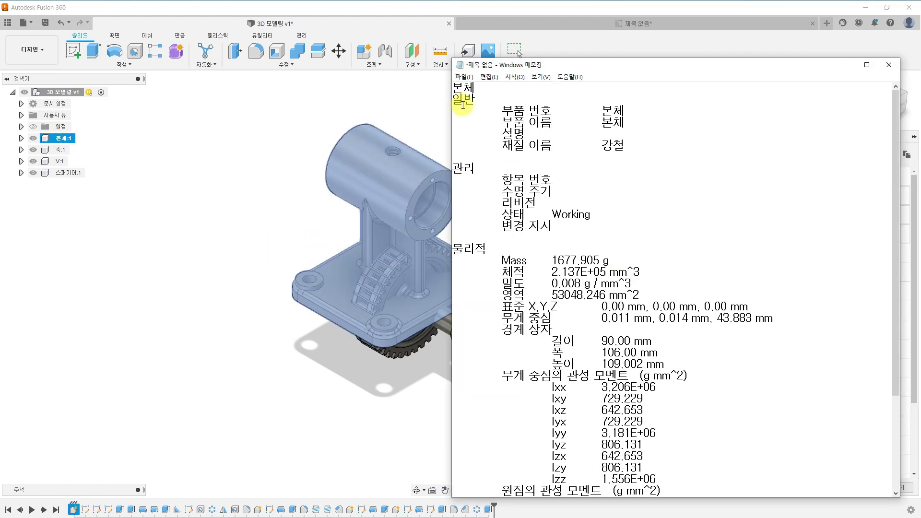
Delete all pasted 본체 properties except the Mass line and start a new line below it
drag(453, 101, 453, 262)
key(BackSpace)
drag(500, 110, 719, 516)
key(BackSpace)
key(Return)
Paste the 축 component's properties into Notepad under the heading 축 and delete everything except the Mass line
click(60, 150)
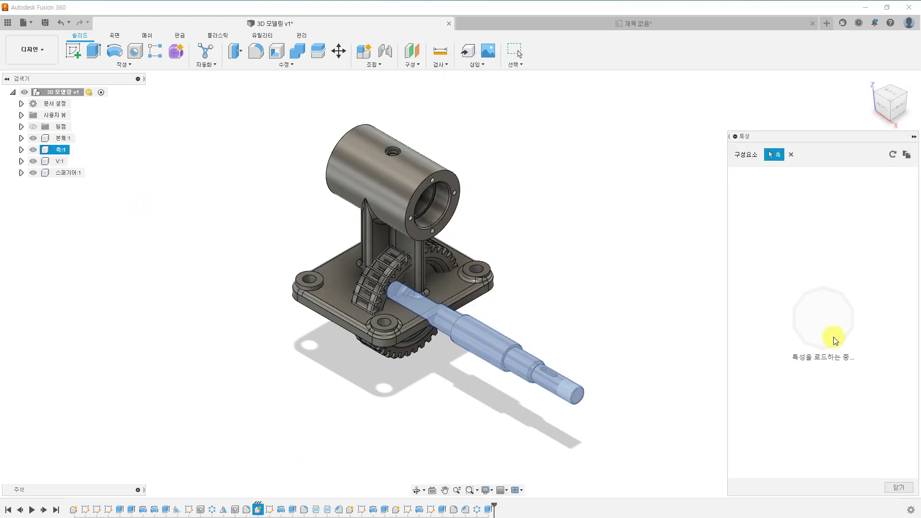
key(alt+Tab)
key(ctrl+v)
drag(453, 134, 479, 283)
key(BackSpace)
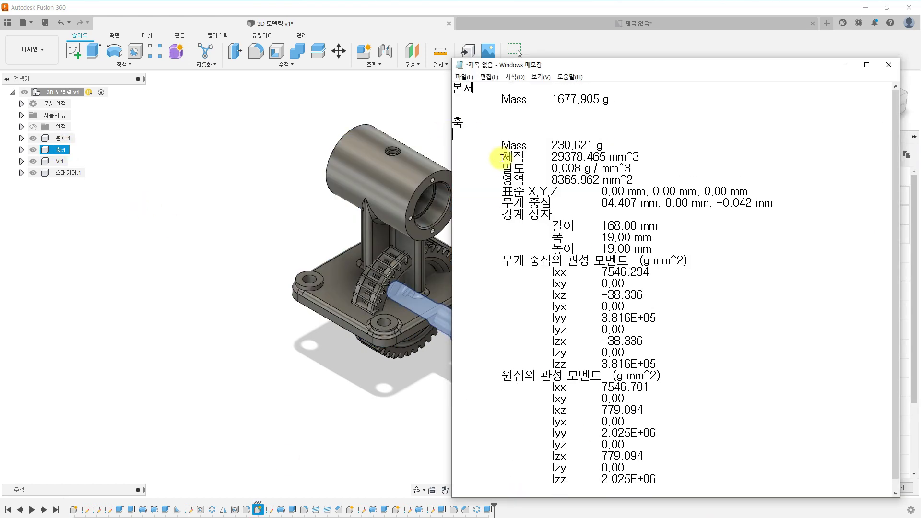
drag(501, 157, 639, 514)
key(BackSpace)
Add the heading V in Notepad and paste the V component's copied properties beneath it
text(V)
click(59, 161)
click(907, 154)
key(alt+Tab)
key(ctrl+v)
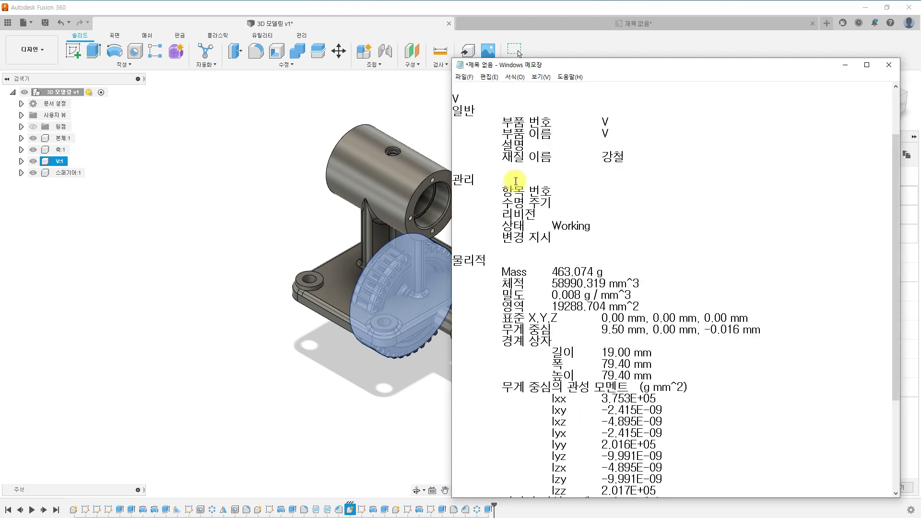
Delete all the pasted V properties in Notepad except the Mass line
drag(453, 110, 480, 254)
key(BackSpace)
drag(501, 166, 638, 514)
key(BackSpace)
Paste the 스퍼기어 component's properties into Notepad under the heading 스퍼기어 and delete everything except the Mass line
click(67, 173)
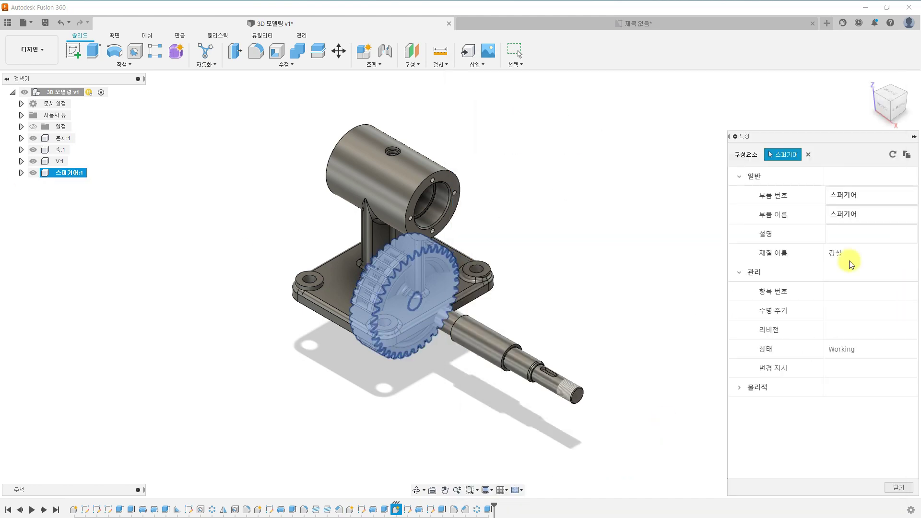
click(906, 155)
key(alt+Tab)
key(ctrl+v)
drag(453, 140, 499, 86)
key(BackSpace)
drag(604, 135, 638, 513)
key(BackSpace)
In the drawing, add the text 1678 in the 굴림 font to the 비고 cell of the 스퍼 기어 row
drag(552, 98, 600, 99)
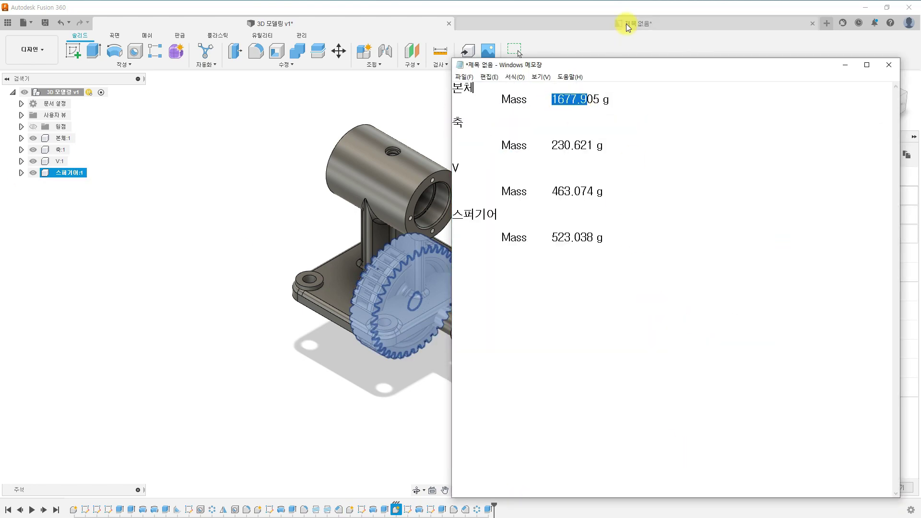
click(638, 23)
click(341, 50)
drag(576, 275, 654, 288)
click(865, 91)
scroll(876, 208, down, 10)
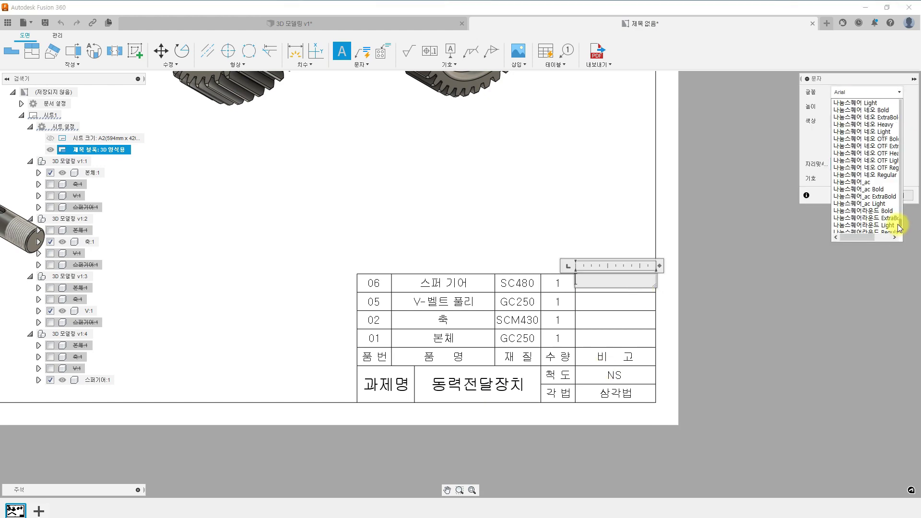
click(871, 207)
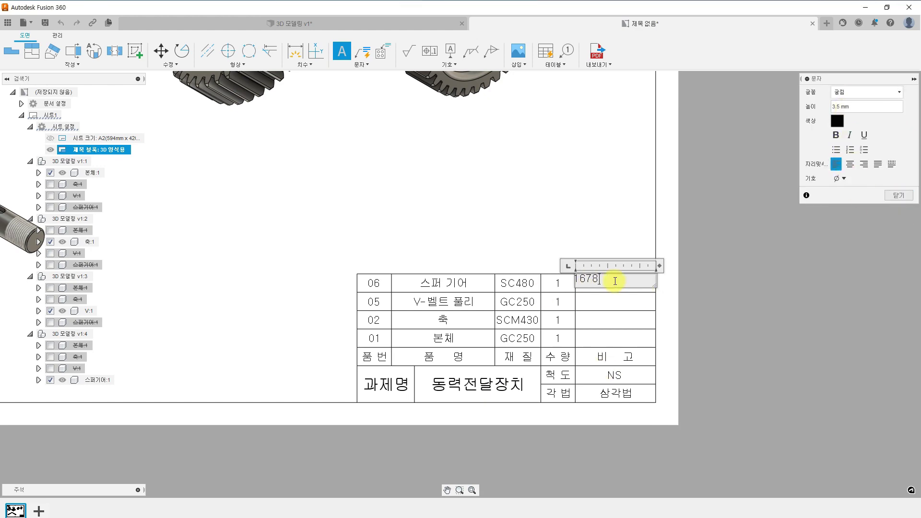
text(1678)
click(646, 288)
Copy the 1678 text into the 비고 cells of the V-벨트 풀리, 축 and 본체 rows
scroll(599, 288, up, 5)
key(m)
click(610, 288)
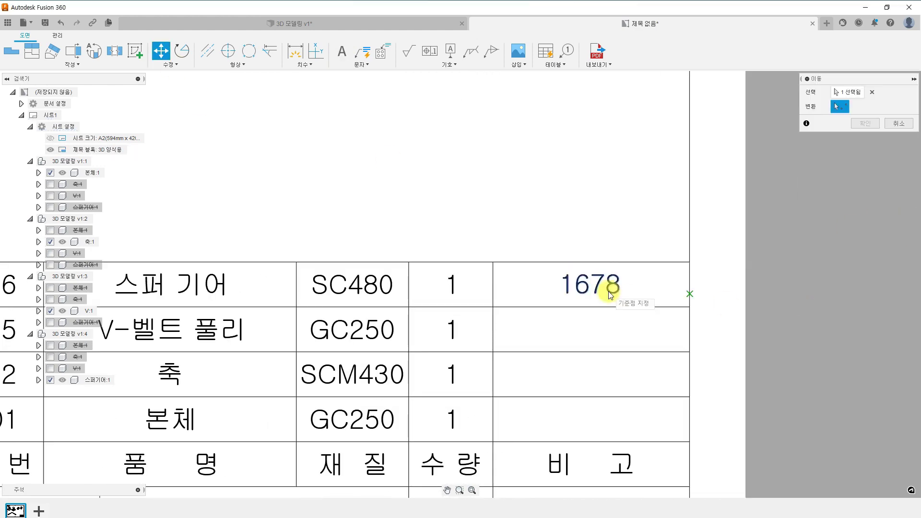
click(495, 354)
key(Return)
key(m)
click(610, 288)
click(494, 398)
key(m)
click(611, 287)
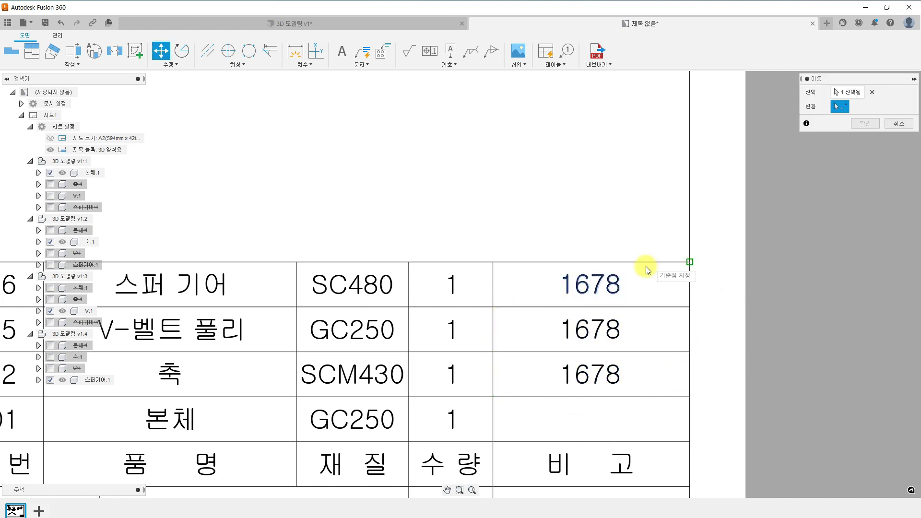
click(494, 443)
Set the 비고 text of the 축 row to 231g and that of the 본체 row to 1678g
key(alt+Tab)
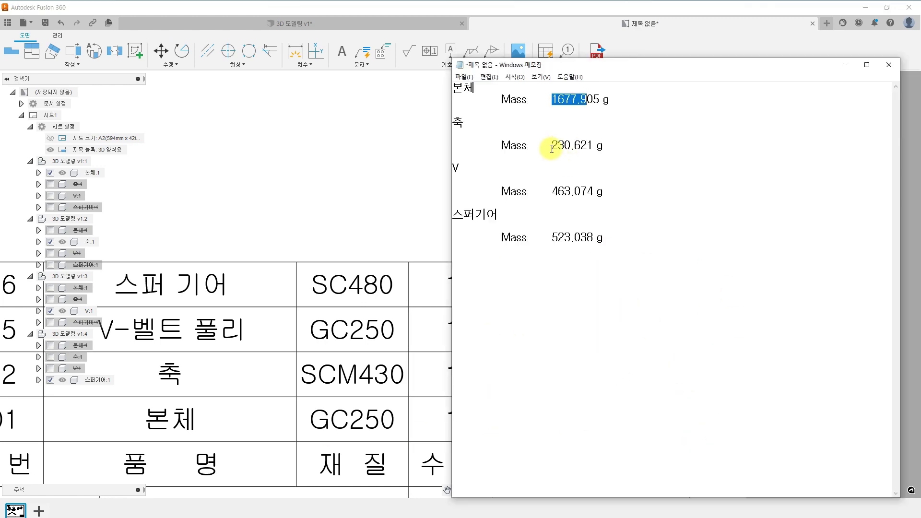
key(alt+Tab)
double_click(539, 379)
text(231g)
double_click(621, 422)
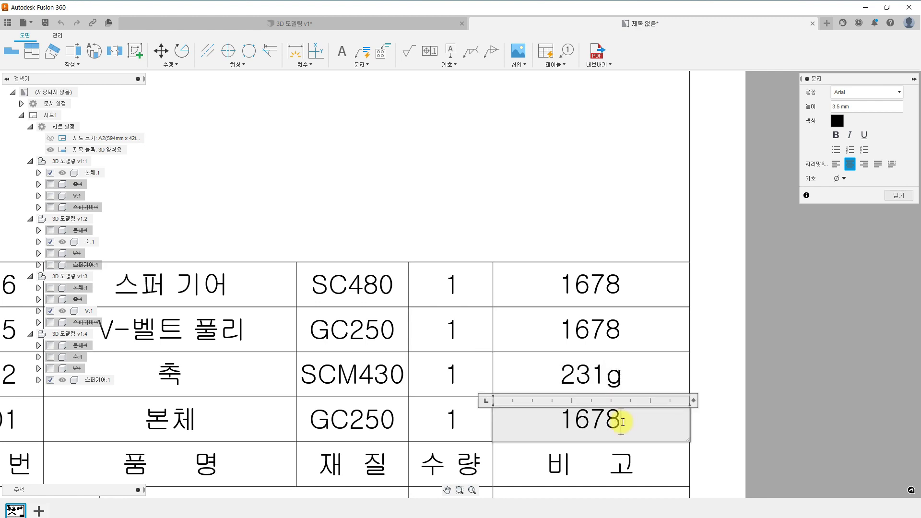
click(627, 367)
Set the 비고 text of the V-벨트 풀리 row to 463g, using the V mass noted in Notepad
key(alt+Tab)
key(alt+Tab)
double_click(600, 331)
key(ctrl+v)
text(g)
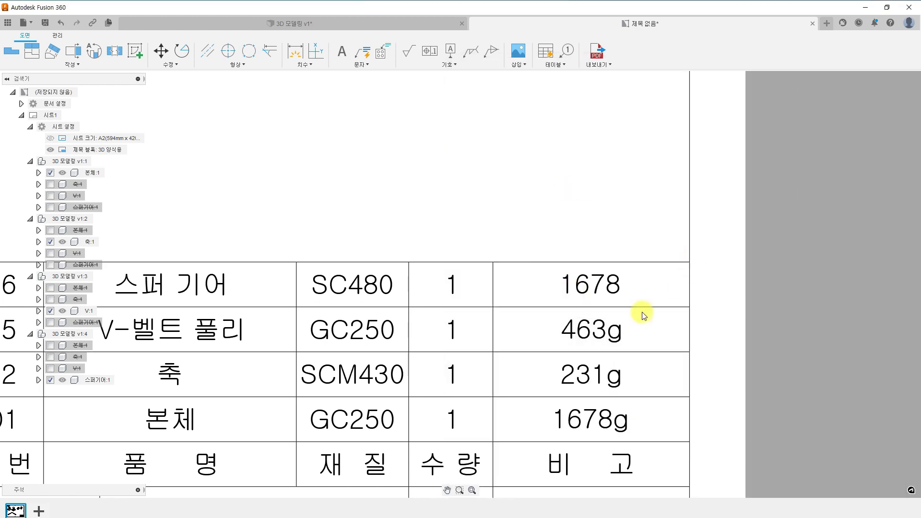
Set the 비고 text of the 스퍼 기어 row to 523g, using the mass noted in Notepad, and show the whole sheet
key(alt+Tab)
drag(552, 238, 571, 238)
double_click(592, 283)
key(ctrl+v)
text(g)
click(598, 226)
key(F6)
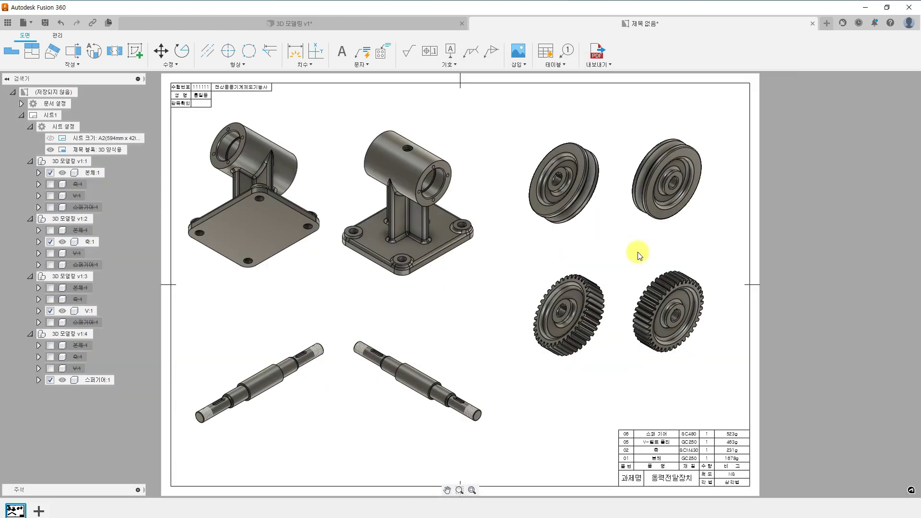
Start a drawing sketch and draw a part-number circle with a continuous 0.35 mm line in an empty area of the sheet
click(135, 50)
key(l)
click(429, 344)
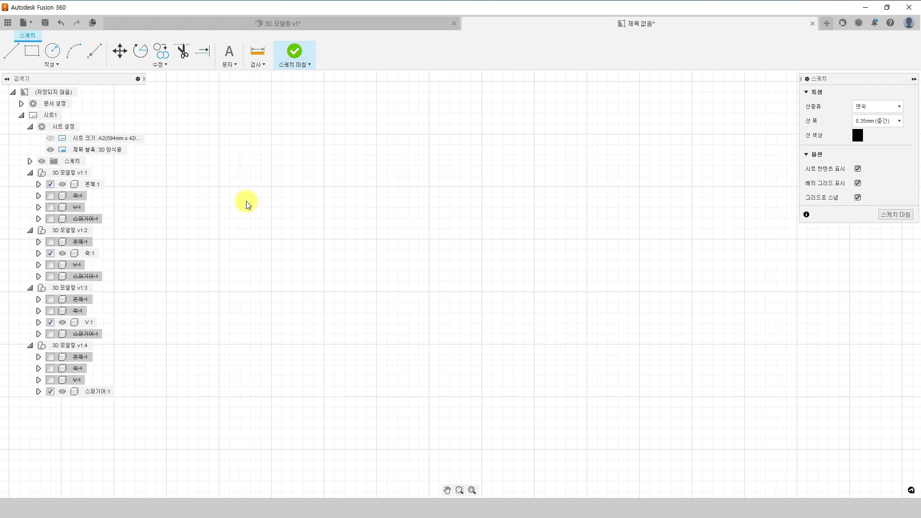
key(c)
click(588, 396)
click(587, 323)
click(893, 123)
key(Escape)
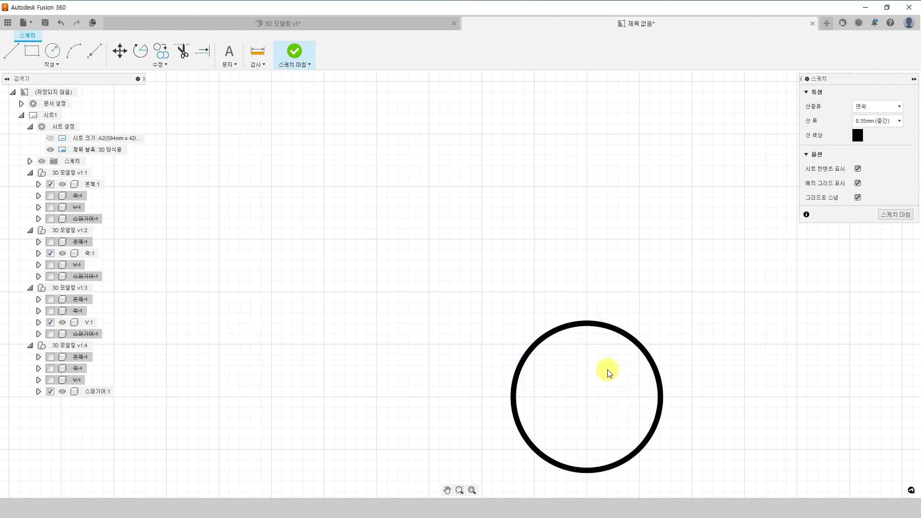
Add the text 1 with height 5, place it inside the sketched circle and finish the sketch
key(t)
click(482, 247)
click(534, 187)
click(867, 92)
scroll(864, 194, down, 10)
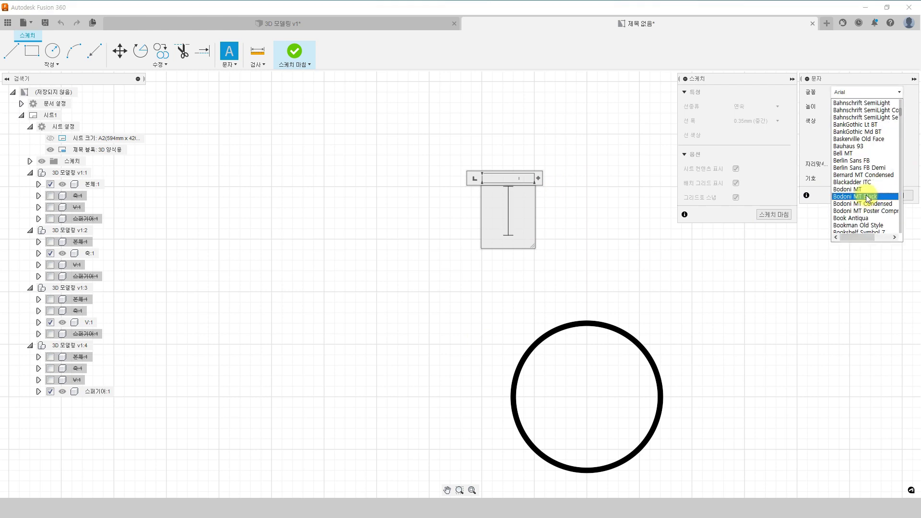
click(863, 196)
double_click(846, 108)
text(5)
click(509, 216)
text(1)
click(561, 245)
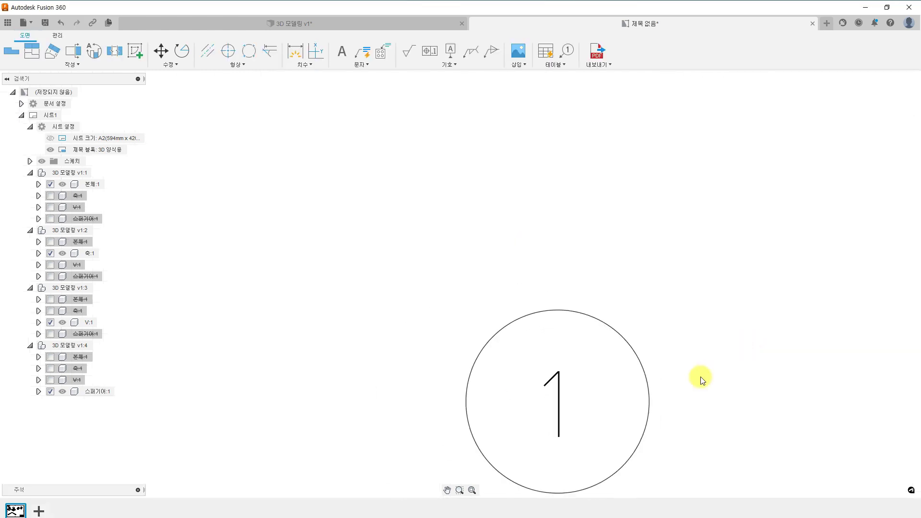
Paste three copies of the circled number 1 sketch into the empty area around the original
key(ctrl+v)
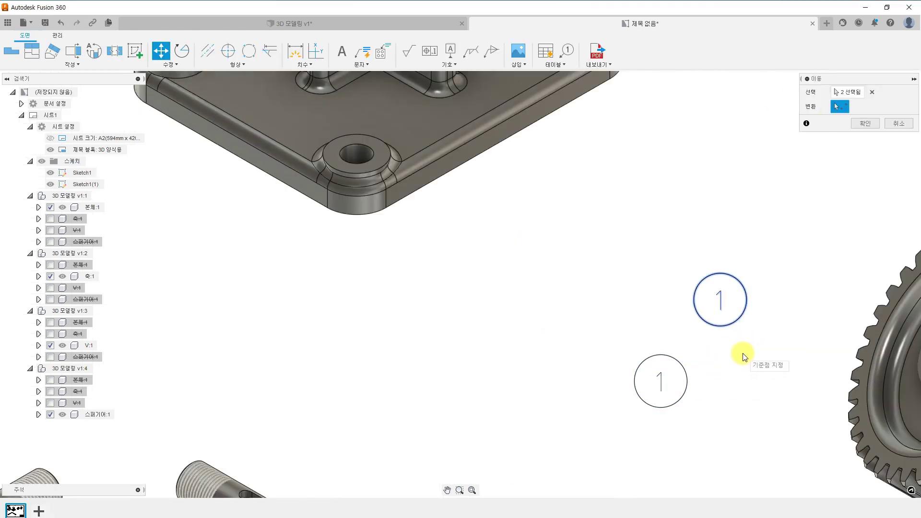
click(742, 357)
key(ctrl+v)
click(724, 267)
key(ctrl+v)
click(500, 251)
Change the number in the first copied circle, Sketch1(1), to 2, center it and finish the sketch
click(88, 187)
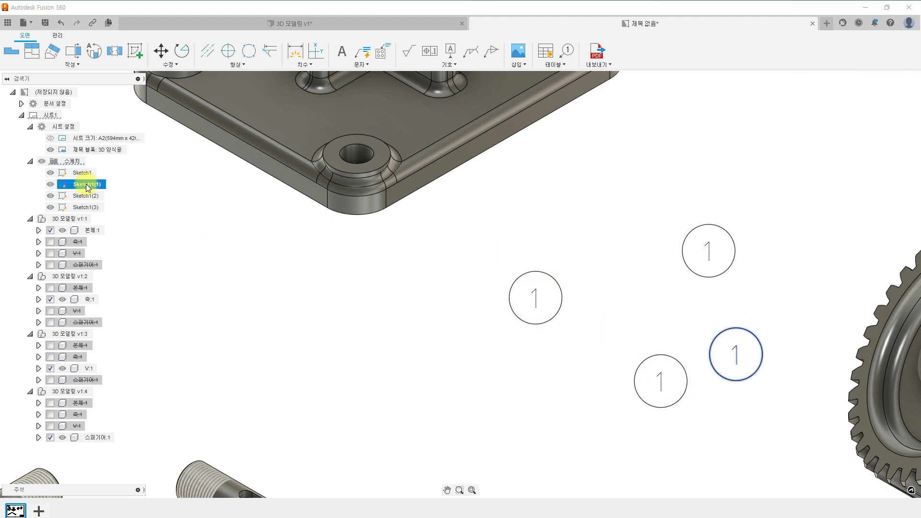
double_click(736, 354)
double_click(736, 354)
text(2)
click(730, 385)
scroll(727, 357, up, 3)
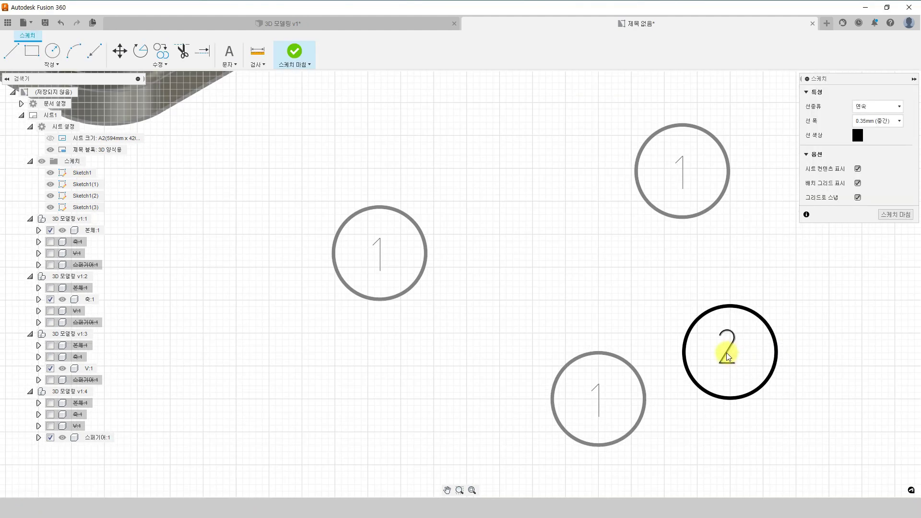
click(294, 53)
Change the number in the copied circle above circle 2 to 5, center it and finish the sketch
double_click(682, 174)
text(5)
middle_drag(685, 178, 476, 196)
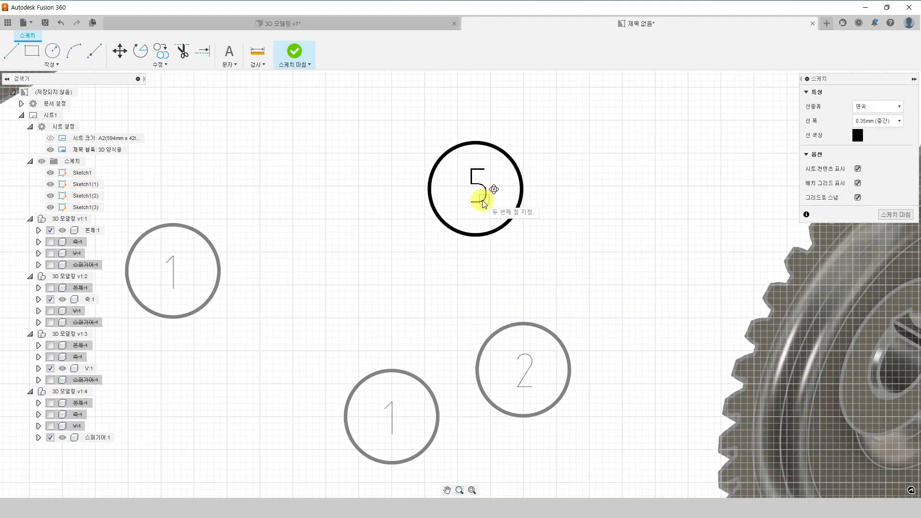
click(295, 52)
Change the number in the last copied circle to 6, center it and finish the sketch
middle_drag(259, 211, 381, 221)
double_click(300, 283)
text(6)
click(298, 284)
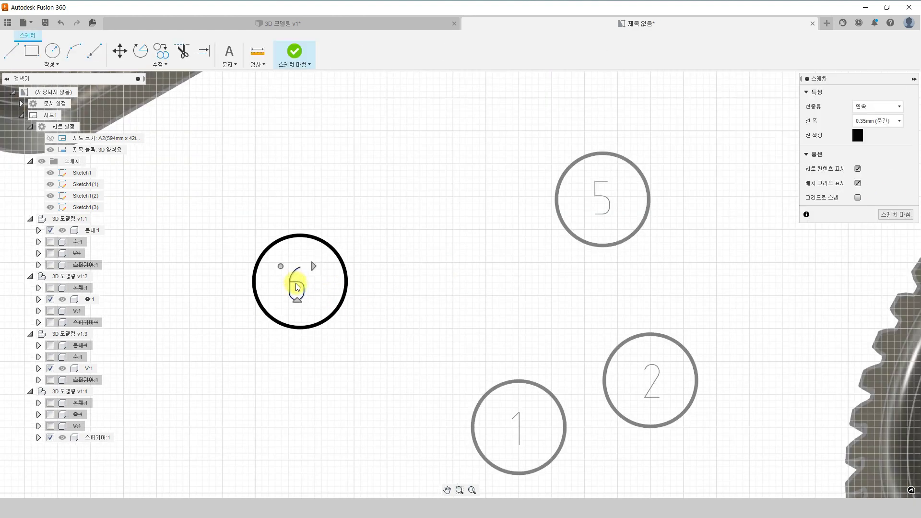
click(295, 52)
Move the circled numbers between their parts' paired views: 1 at the 본체, 2 at the 축 and 5 at the V-belt pulley
scroll(766, 373, down, 4)
scroll(765, 372, down, 3)
drag(541, 406, 328, 152)
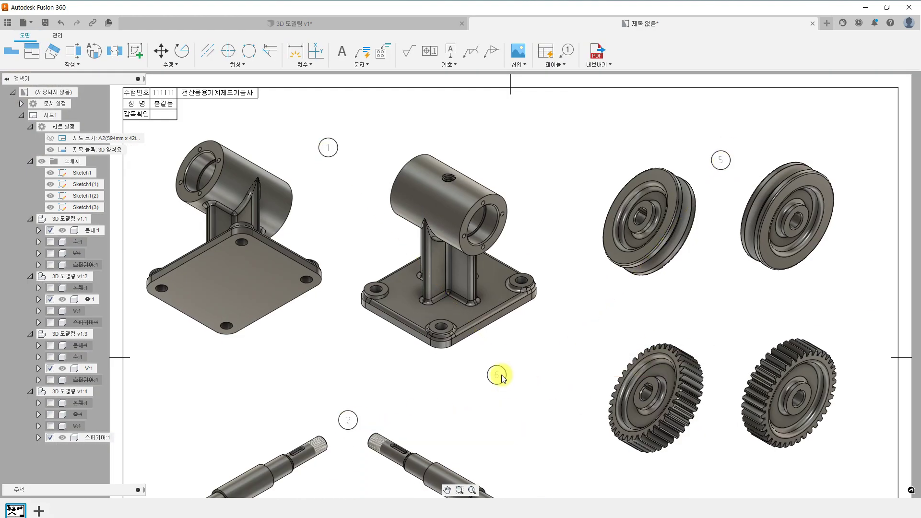